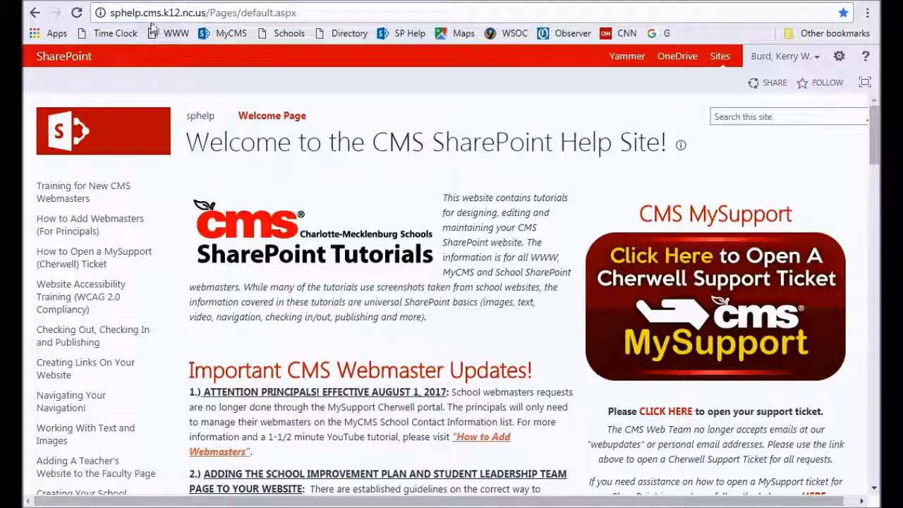
- Review the Important CMS Webmaster Updates on the SharePoint help site's welcome page
{"action": "left_click", "coordinate": [122, 16]}
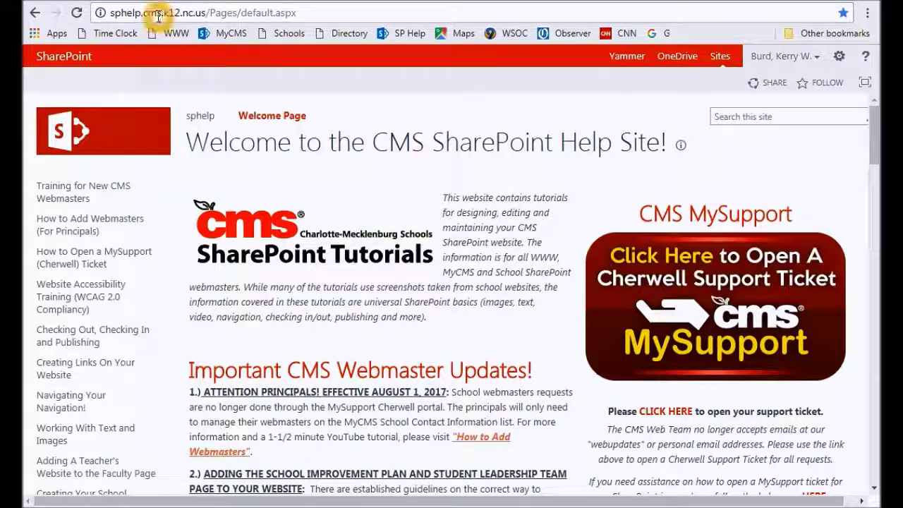
{"action": "left_click", "coordinate": [182, 14]}
{"action": "left_click", "coordinate": [417, 256]}
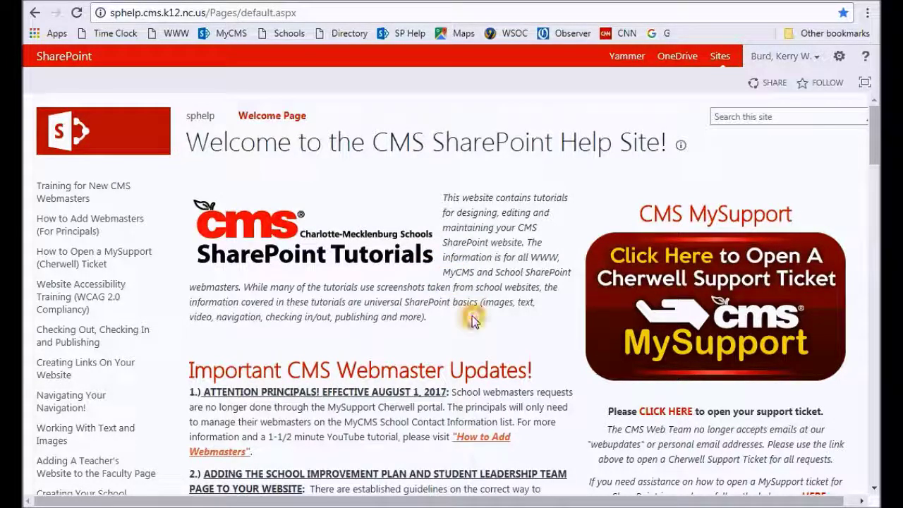
{"action": "scroll", "coordinate": [471, 316], "scroll_direction": "down", "scroll_amount": 1}
{"action": "scroll", "coordinate": [459, 319], "scroll_direction": "down", "scroll_amount": 1}
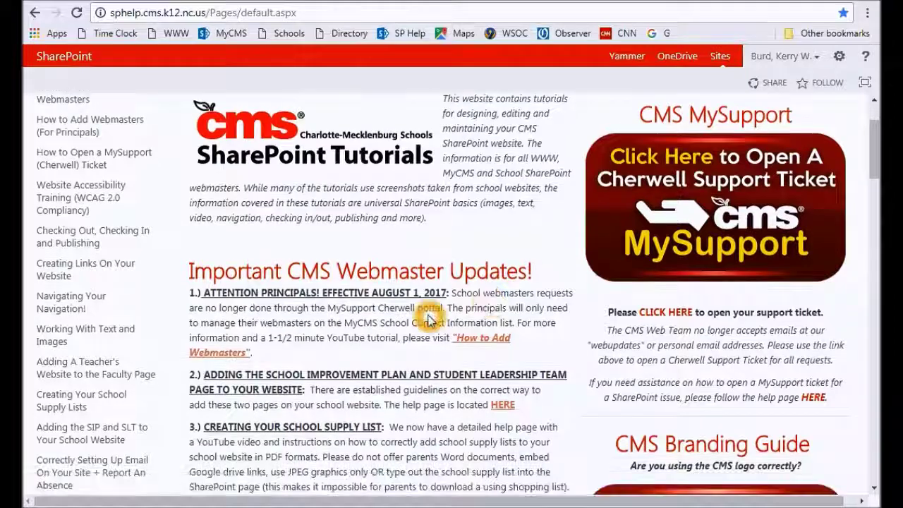
{"action": "scroll", "coordinate": [443, 308], "scroll_direction": "down", "scroll_amount": 3}
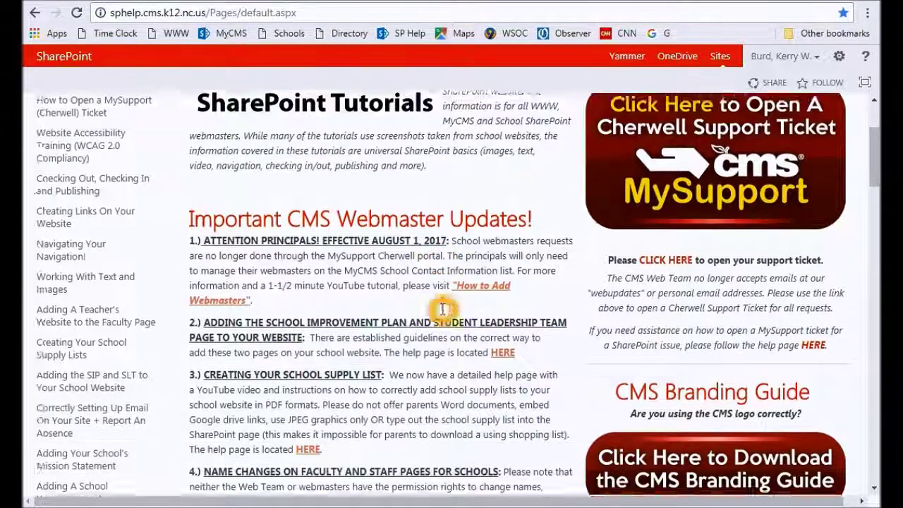
{"action": "scroll", "coordinate": [414, 297], "scroll_direction": "up", "scroll_amount": 1}
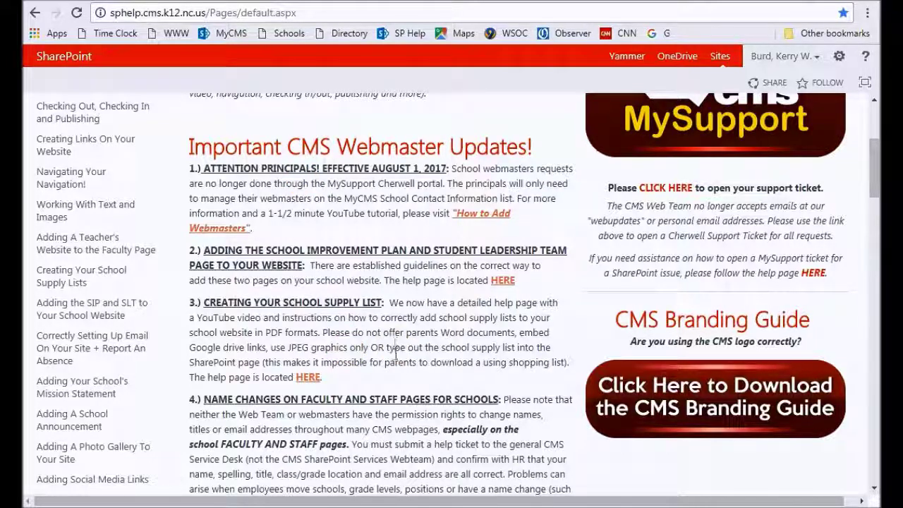
- Read through the Most Frequently Asked Questions section of the welcome page
{"action": "scroll", "coordinate": [395, 352], "scroll_direction": "down", "scroll_amount": 6}
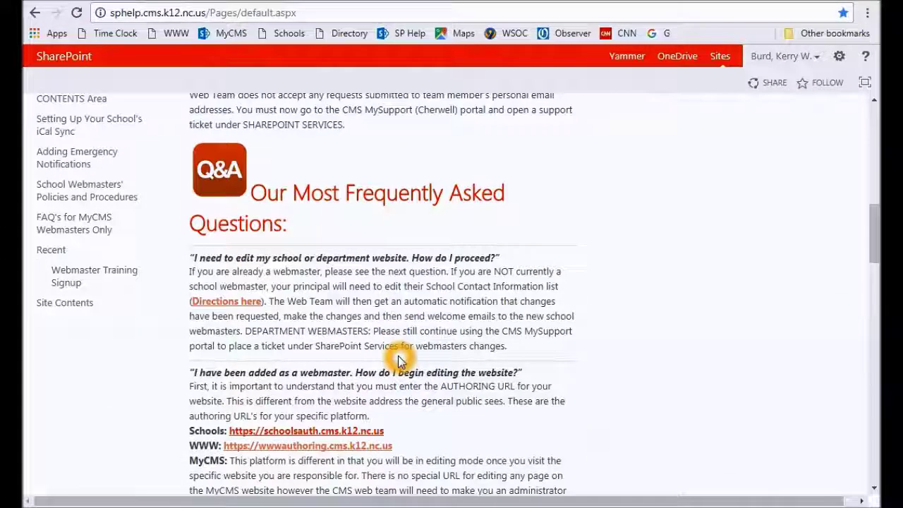
{"action": "scroll", "coordinate": [398, 359], "scroll_direction": "down", "scroll_amount": 2}
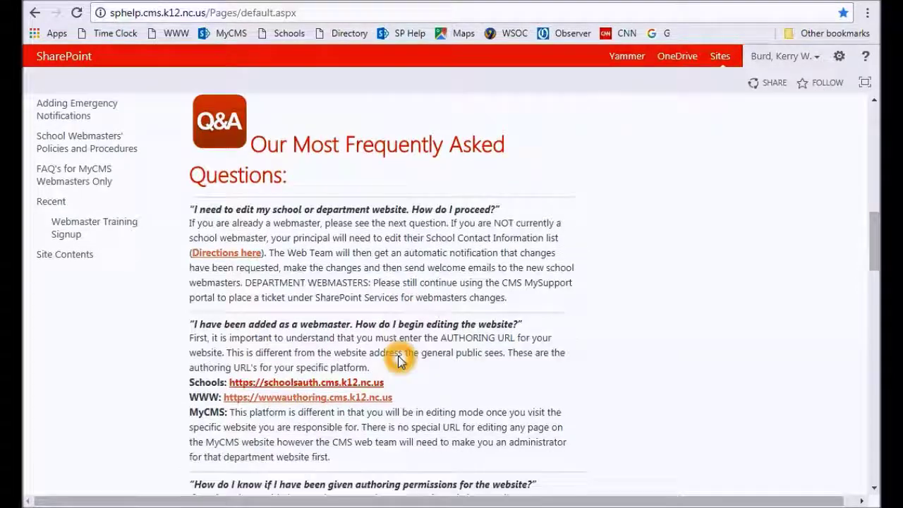
{"action": "scroll", "coordinate": [398, 360], "scroll_direction": "down", "scroll_amount": 4}
{"action": "scroll", "coordinate": [399, 356], "scroll_direction": "down", "scroll_amount": 1}
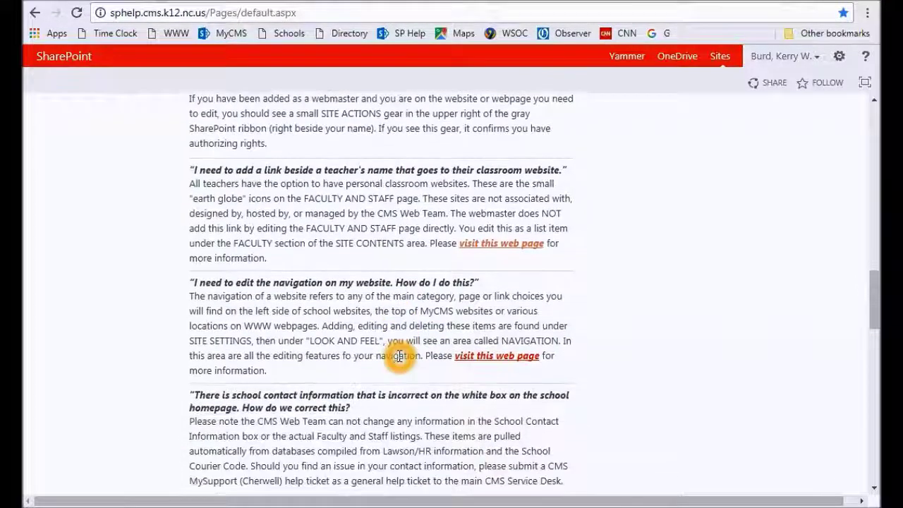
{"action": "scroll", "coordinate": [399, 356], "scroll_direction": "down", "scroll_amount": 4}
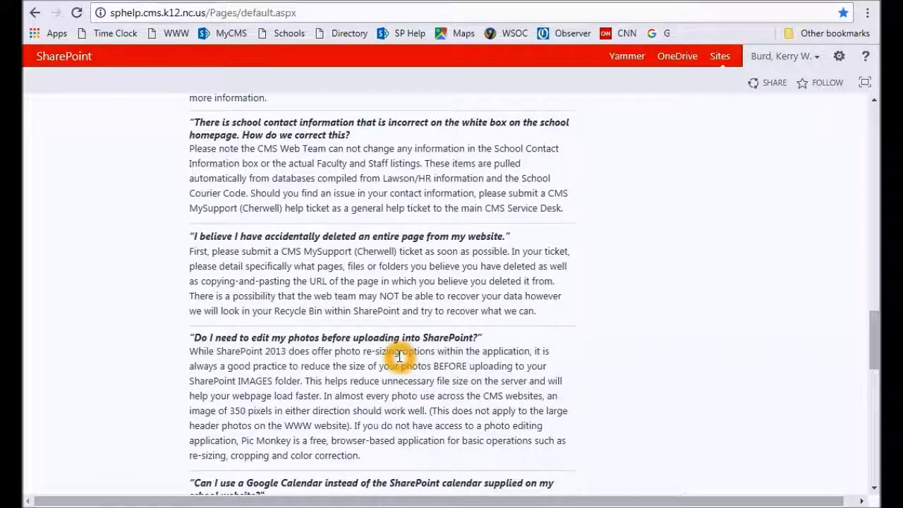
- Look at the MySupport ticket link and the CMS Branding Guide download on the welcome page
{"action": "scroll", "coordinate": [399, 357], "scroll_direction": "up", "scroll_amount": 15}
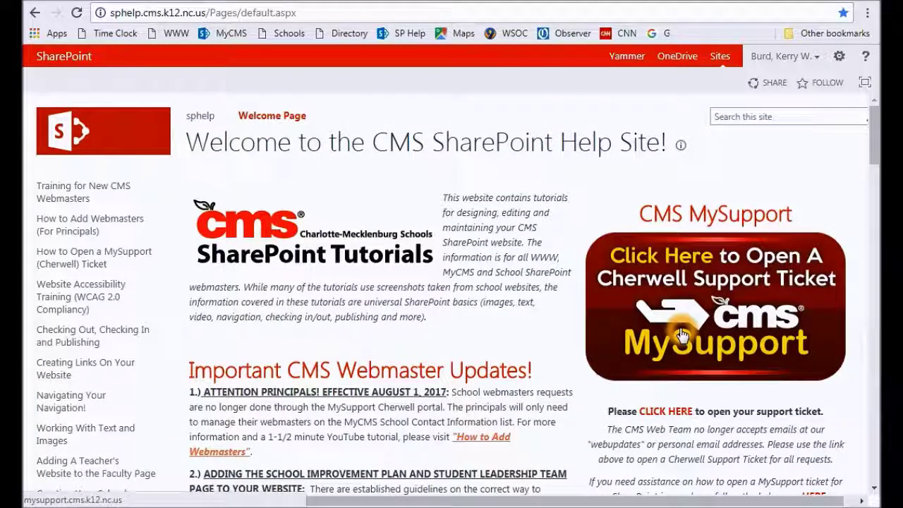
{"action": "scroll", "coordinate": [682, 336], "scroll_direction": "down", "scroll_amount": 4}
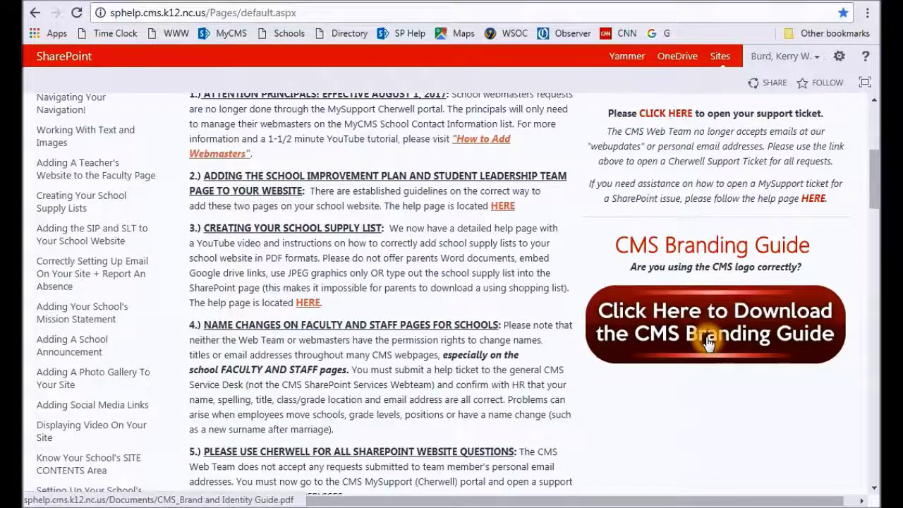
{"action": "scroll", "coordinate": [342, 282], "scroll_direction": "up", "scroll_amount": 3}
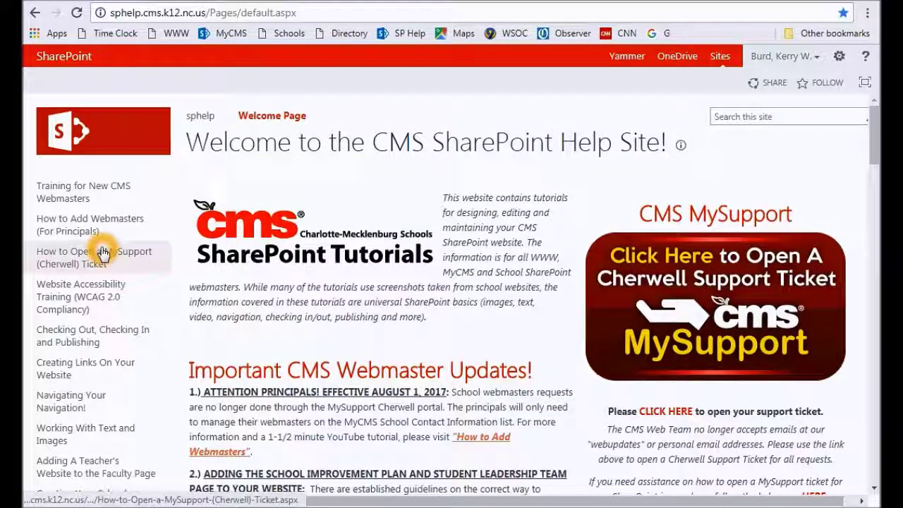
- Open the tutorial "Adding the SIP and SLT to Your School Website" from the site's list of help topics
{"action": "scroll", "coordinate": [110, 256], "scroll_direction": "down", "scroll_amount": 1}
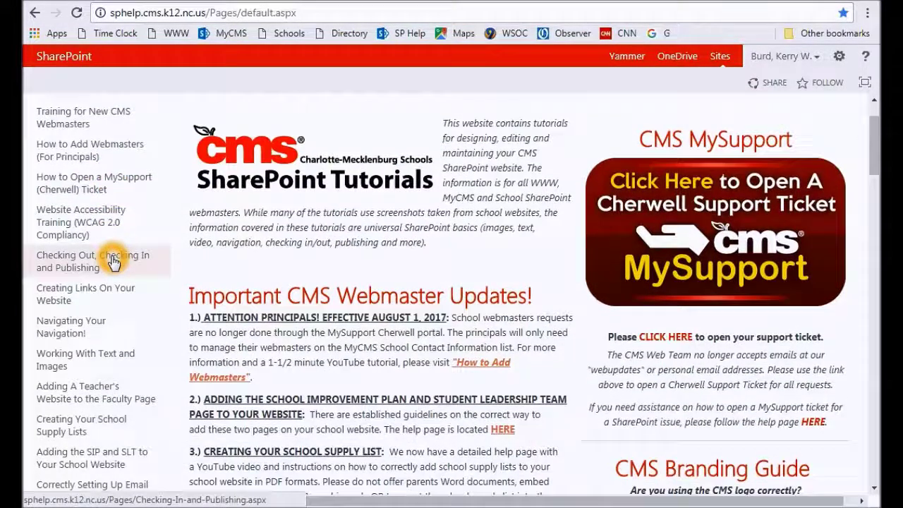
{"action": "scroll", "coordinate": [113, 261], "scroll_direction": "down", "scroll_amount": 3}
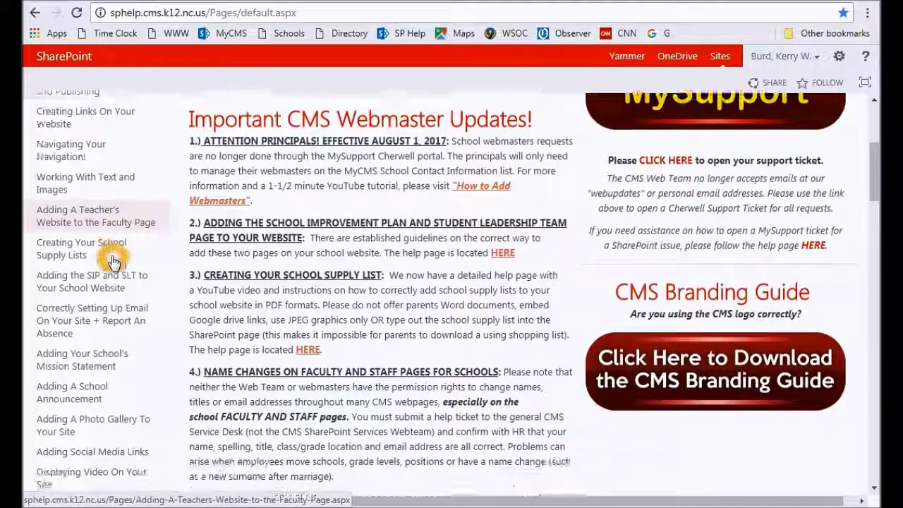
{"action": "scroll", "coordinate": [113, 261], "scroll_direction": "down", "scroll_amount": 1}
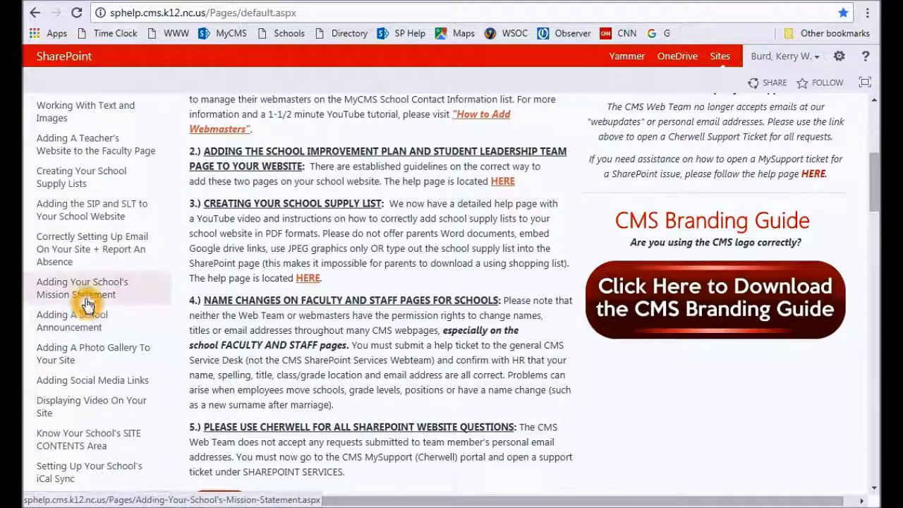
{"action": "left_click", "coordinate": [108, 218]}
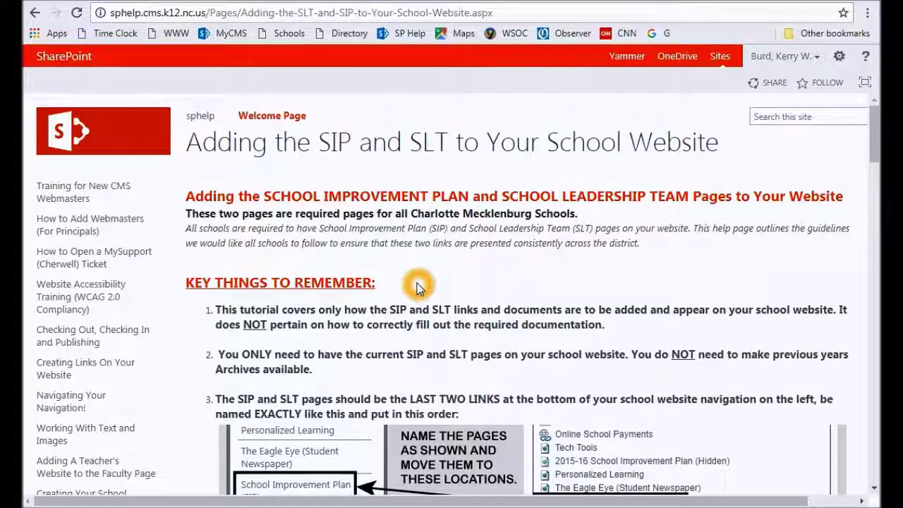
- Review the key things to remember, the School Improvement Plan page requirements and the 2017-18 planning document links
{"action": "scroll", "coordinate": [416, 286], "scroll_direction": "down", "scroll_amount": 2}
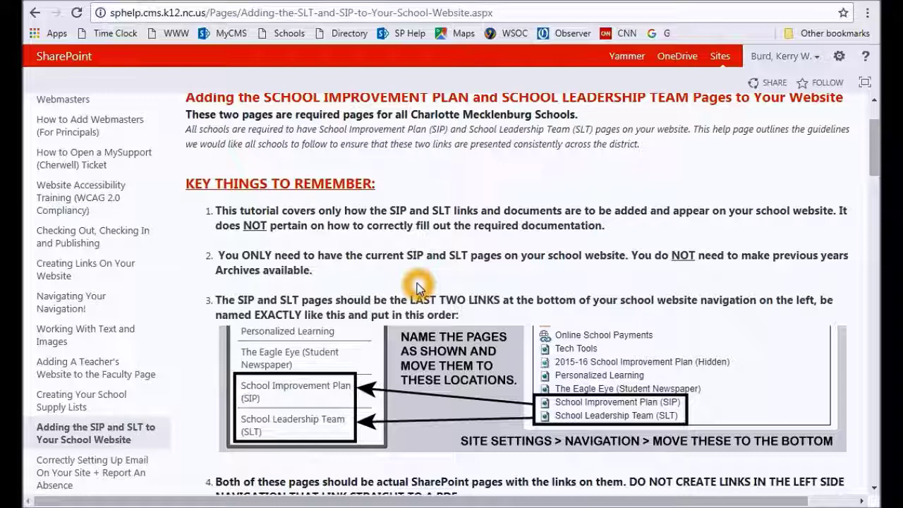
{"action": "scroll", "coordinate": [417, 286], "scroll_direction": "down", "scroll_amount": 7}
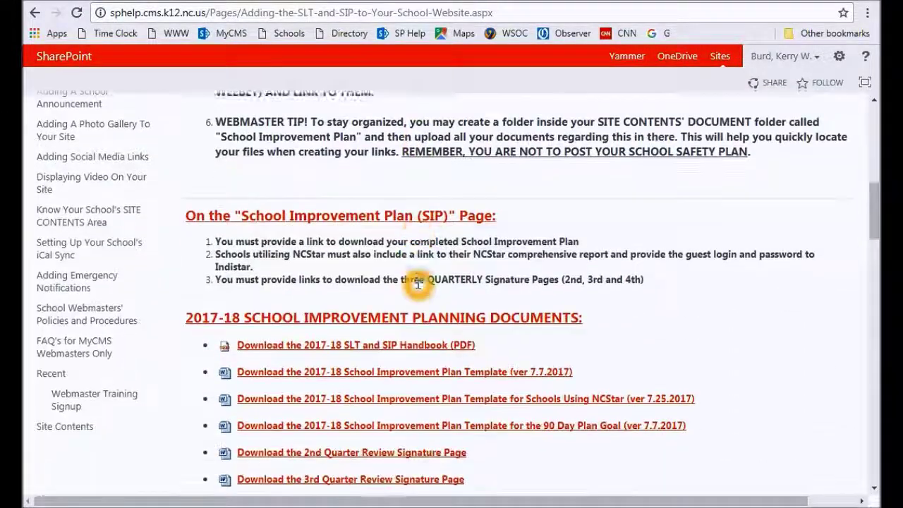
{"action": "scroll", "coordinate": [417, 284], "scroll_direction": "down", "scroll_amount": 2}
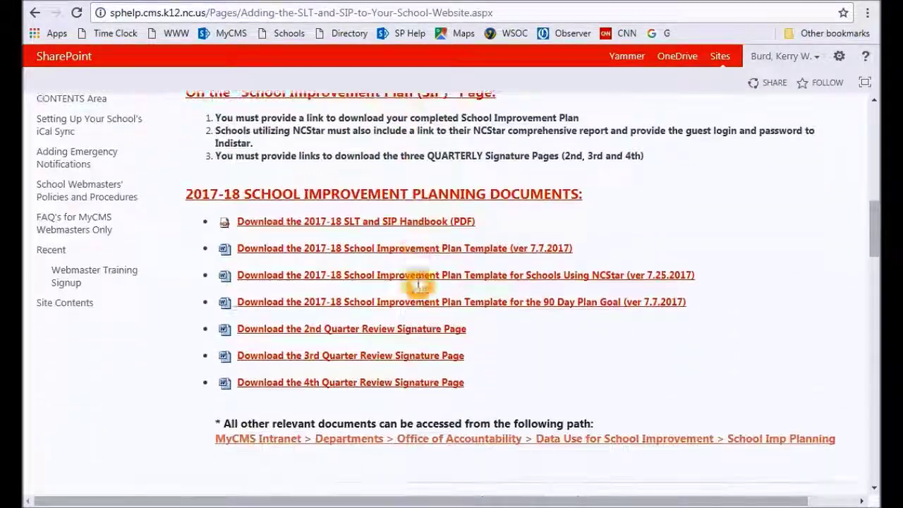
{"action": "left_click", "coordinate": [438, 382]}
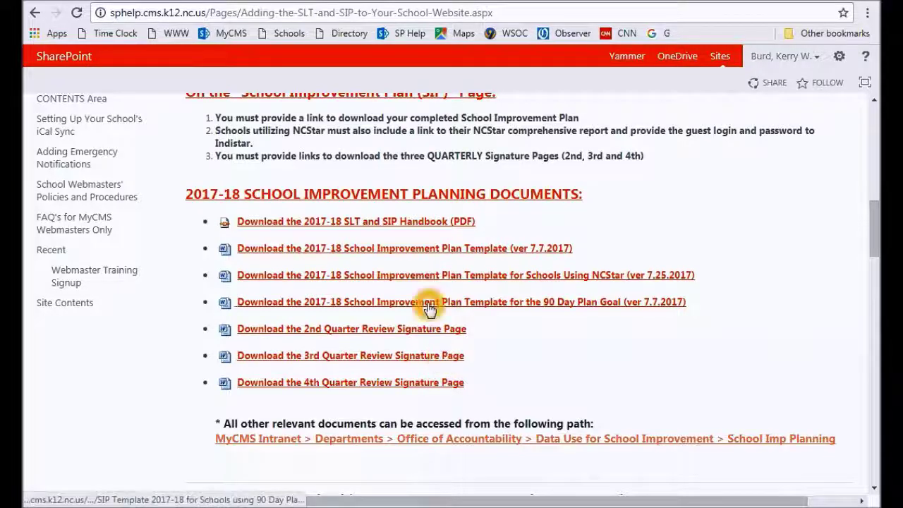
{"action": "left_click", "coordinate": [172, 343]}
{"action": "scroll", "coordinate": [137, 359], "scroll_direction": "down", "scroll_amount": 1}
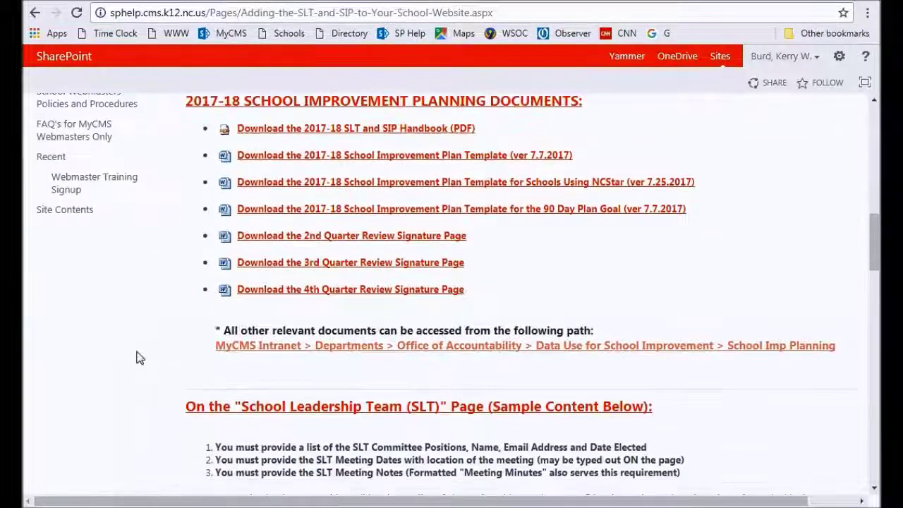
{"action": "left_click", "coordinate": [252, 349]}
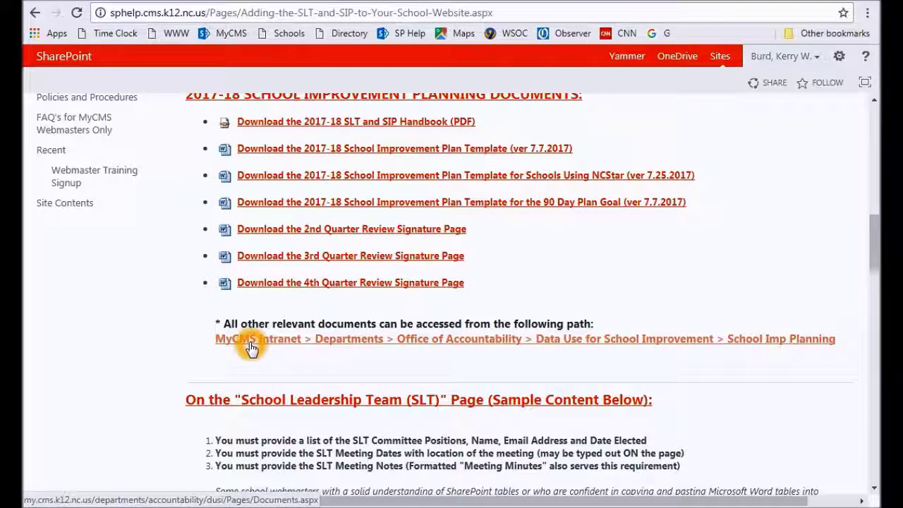
- Examine the School Leadership Team page requirements and the sample page with its committee positions and meeting notes
{"action": "scroll", "coordinate": [163, 323], "scroll_direction": "down", "scroll_amount": 3}
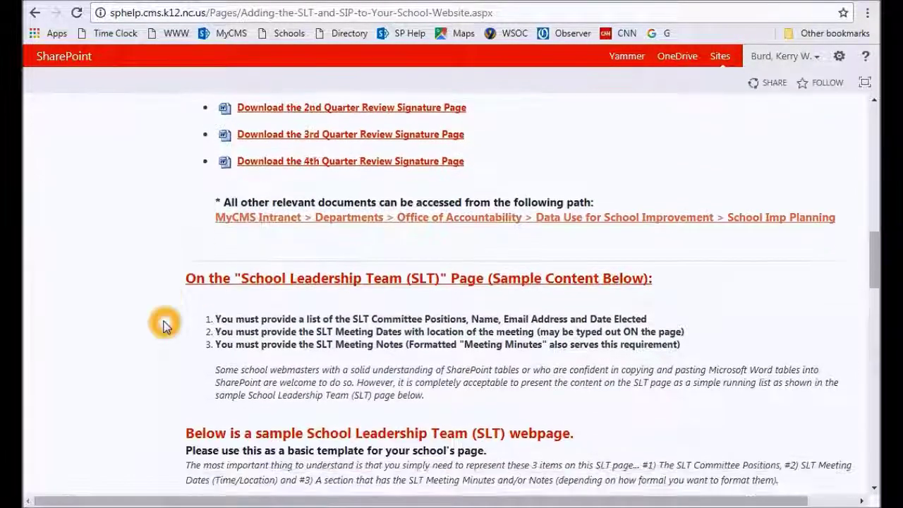
{"action": "scroll", "coordinate": [150, 327], "scroll_direction": "up", "scroll_amount": 1}
{"action": "scroll", "coordinate": [149, 327], "scroll_direction": "down", "scroll_amount": 8}
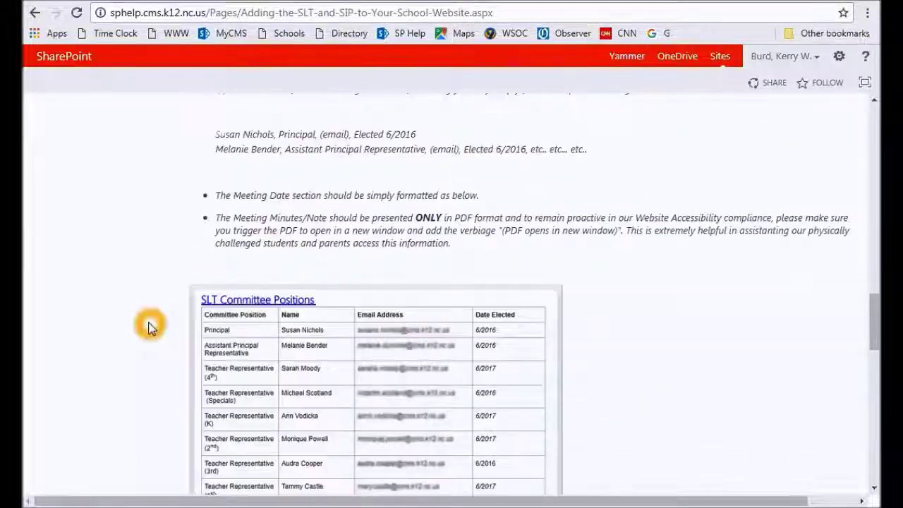
{"action": "scroll", "coordinate": [139, 312], "scroll_direction": "up", "scroll_amount": 4}
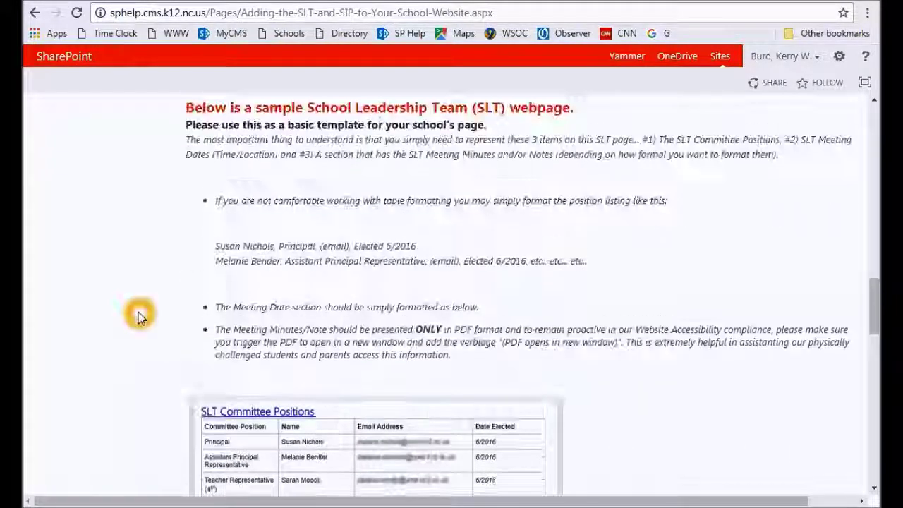
{"action": "scroll", "coordinate": [139, 317], "scroll_direction": "down", "scroll_amount": 3}
{"action": "scroll", "coordinate": [139, 316], "scroll_direction": "down", "scroll_amount": 1}
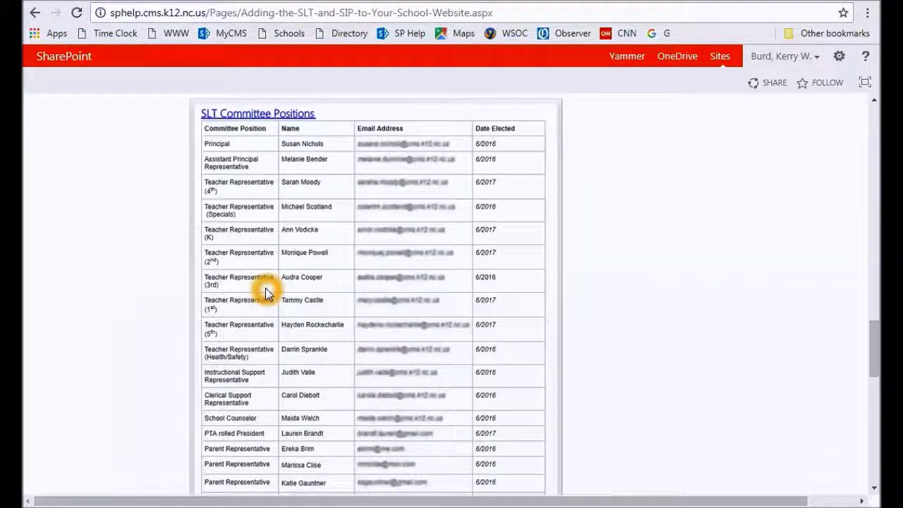
{"action": "scroll", "coordinate": [266, 293], "scroll_direction": "down", "scroll_amount": 6}
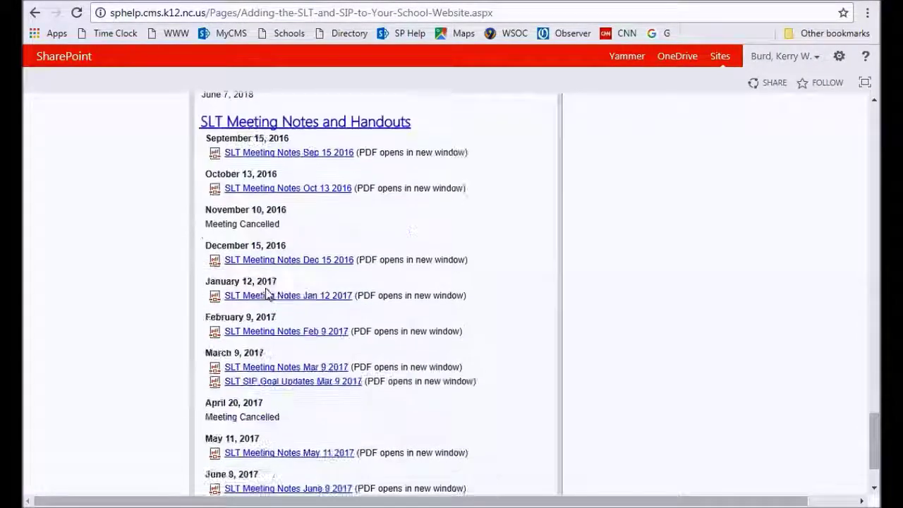
{"action": "scroll", "coordinate": [267, 293], "scroll_direction": "down", "scroll_amount": 2}
{"action": "scroll", "coordinate": [267, 292], "scroll_direction": "up", "scroll_amount": 8}
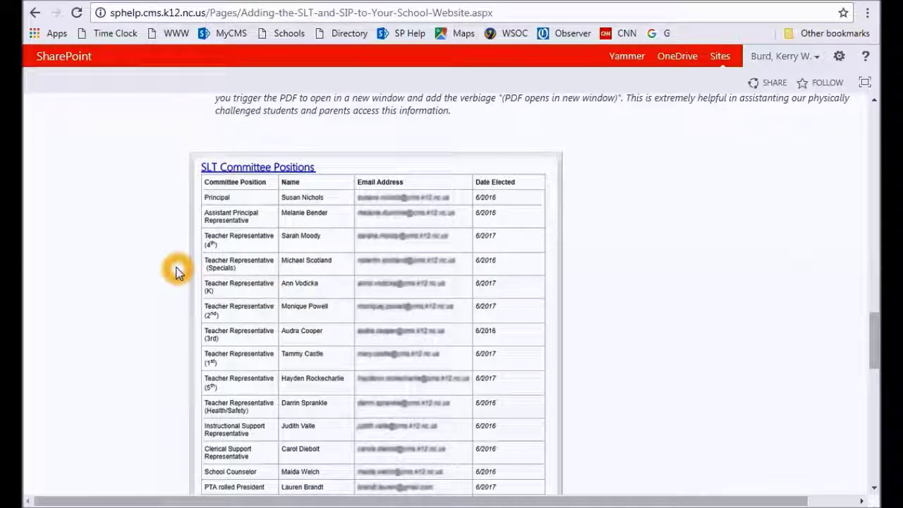
- Open the tutorial "Creating Your School Supply Lists" from the site's list of help topics
{"action": "scroll", "coordinate": [177, 273], "scroll_direction": "up", "scroll_amount": 20}
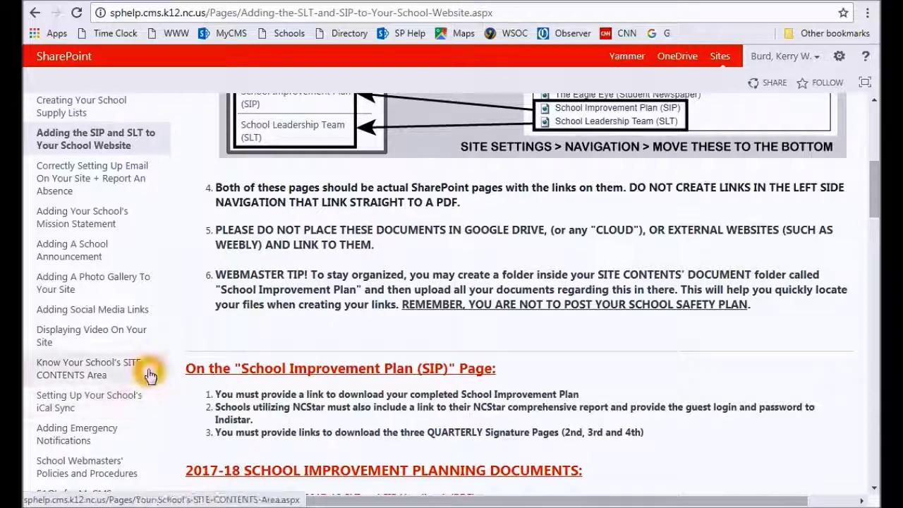
{"action": "scroll", "coordinate": [157, 366], "scroll_direction": "down", "scroll_amount": 3}
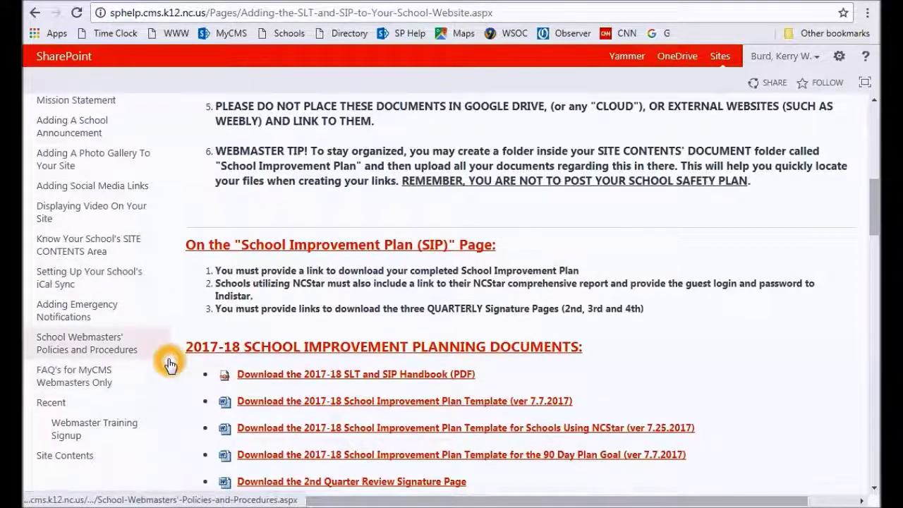
{"action": "scroll", "coordinate": [168, 364], "scroll_direction": "up", "scroll_amount": 3}
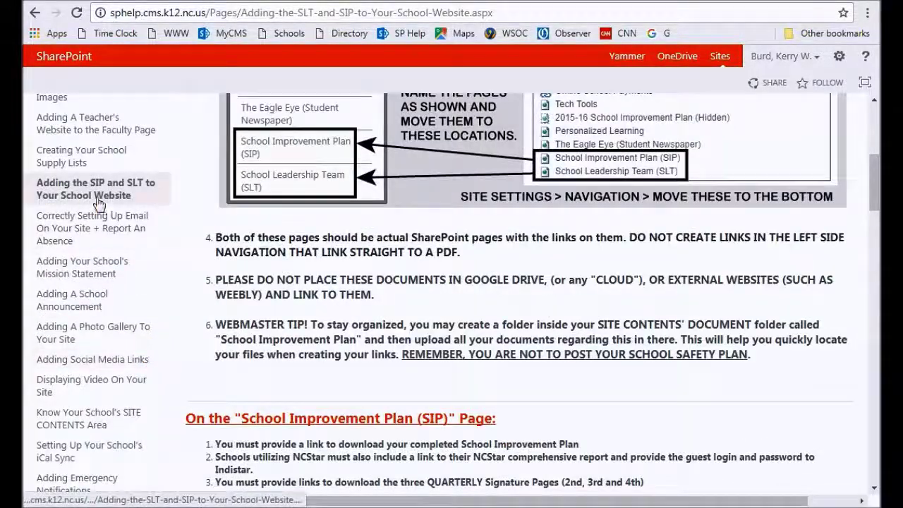
{"action": "scroll", "coordinate": [203, 311], "scroll_direction": "up", "scroll_amount": 2}
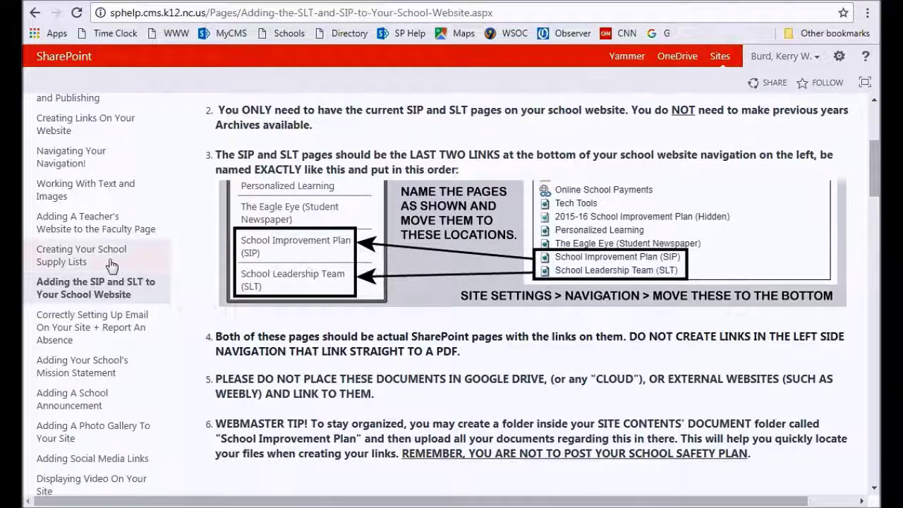
{"action": "left_click", "coordinate": [81, 261]}
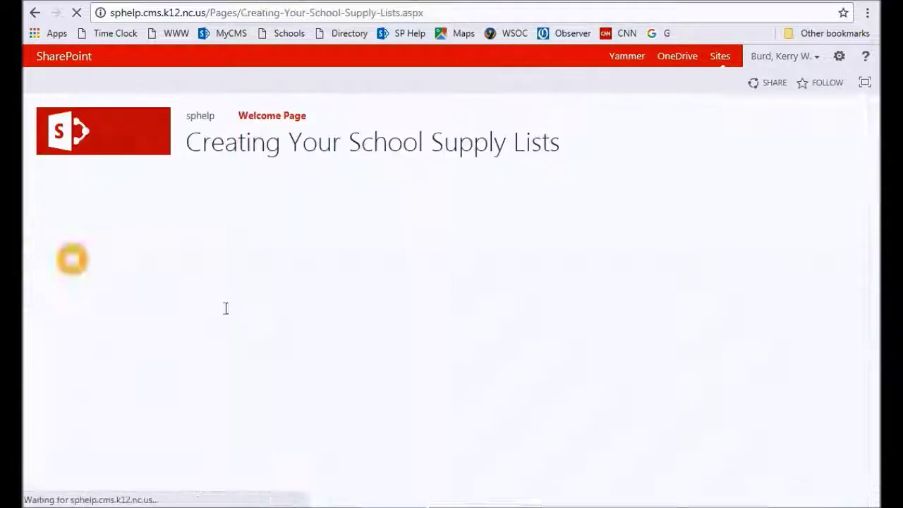
- Examine the two downloadable school supply list templates, one for all grades and one for a single grade
{"action": "scroll", "coordinate": [167, 340], "scroll_direction": "down", "scroll_amount": 3}
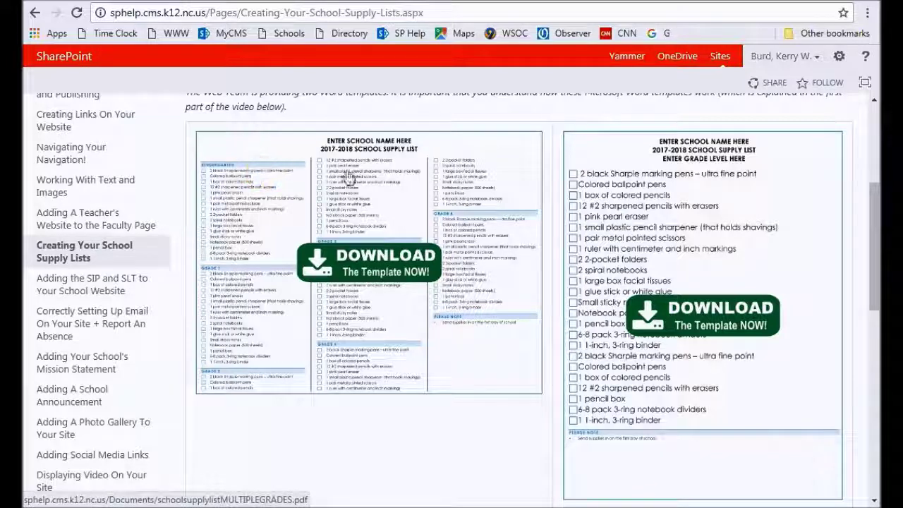
{"action": "scroll", "coordinate": [445, 422], "scroll_direction": "down", "scroll_amount": 1}
{"action": "scroll", "coordinate": [445, 422], "scroll_direction": "down", "scroll_amount": 2}
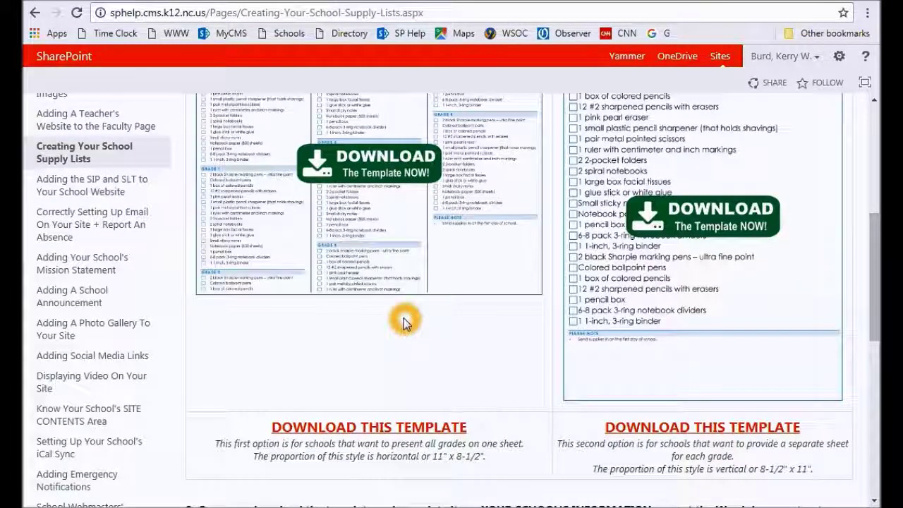
- Review the remaining supply list instructions on exporting, naming, uploading and linking the PDF, plus the "Creating A School Supply List" video
{"action": "scroll", "coordinate": [404, 321], "scroll_direction": "down", "scroll_amount": 5}
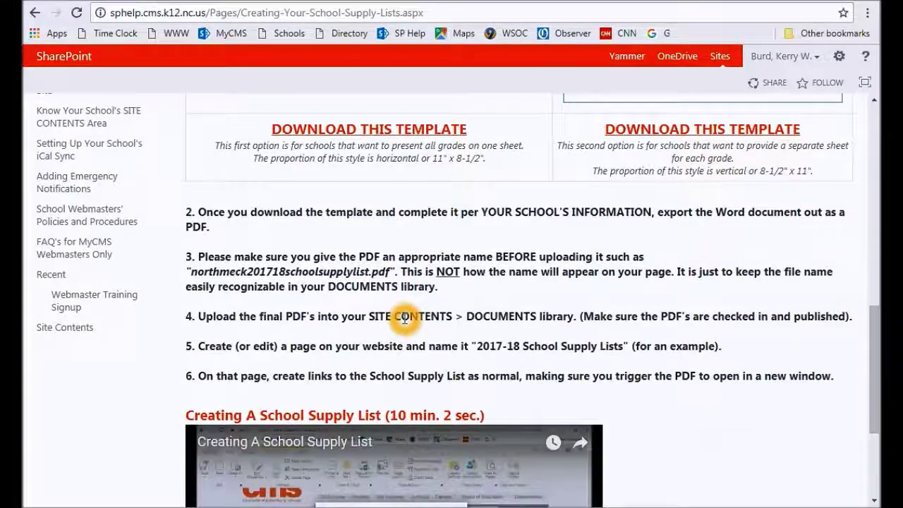
{"action": "scroll", "coordinate": [404, 319], "scroll_direction": "down", "scroll_amount": 3}
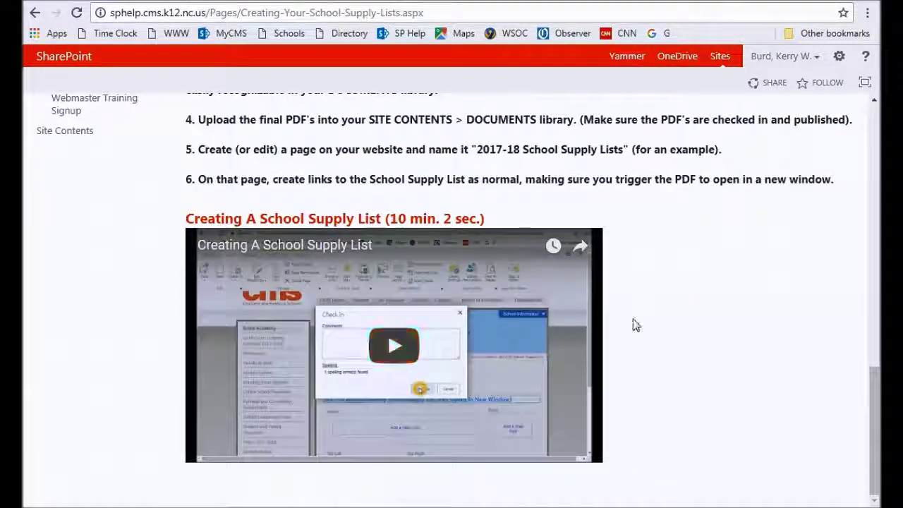
{"action": "left_click", "coordinate": [632, 319]}
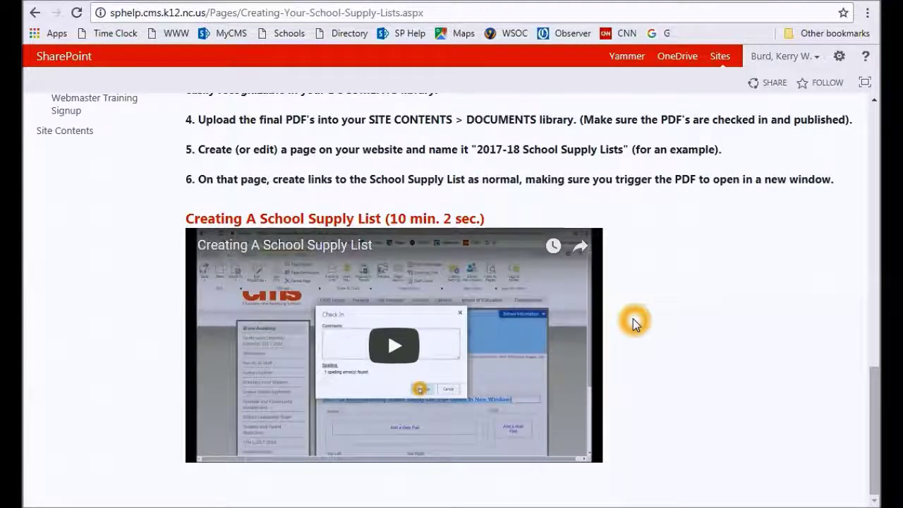
- Open the tutorial "Correctly Setting Up Email On Your Site + Report An Absence" from the site's help topics
{"action": "scroll", "coordinate": [633, 318], "scroll_direction": "up", "scroll_amount": 6}
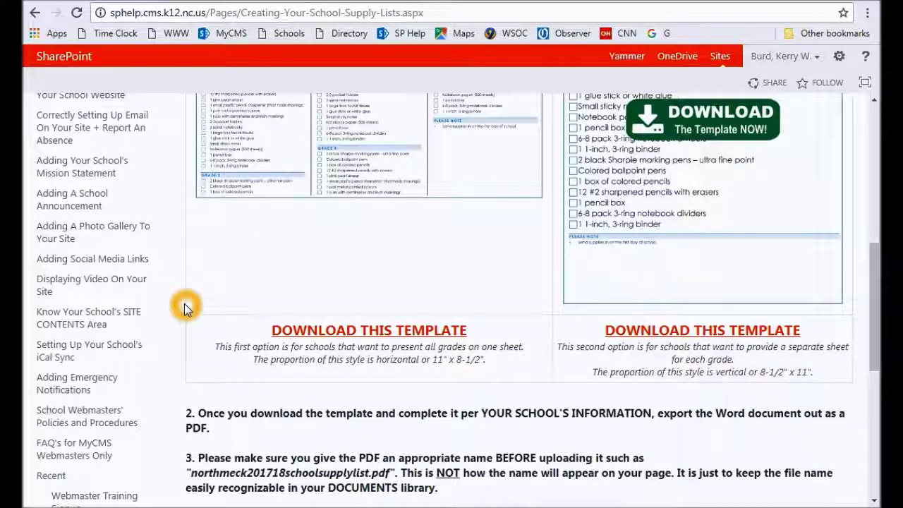
{"action": "scroll", "coordinate": [176, 308], "scroll_direction": "up", "scroll_amount": 2}
{"action": "scroll", "coordinate": [176, 308], "scroll_direction": "up", "scroll_amount": 3}
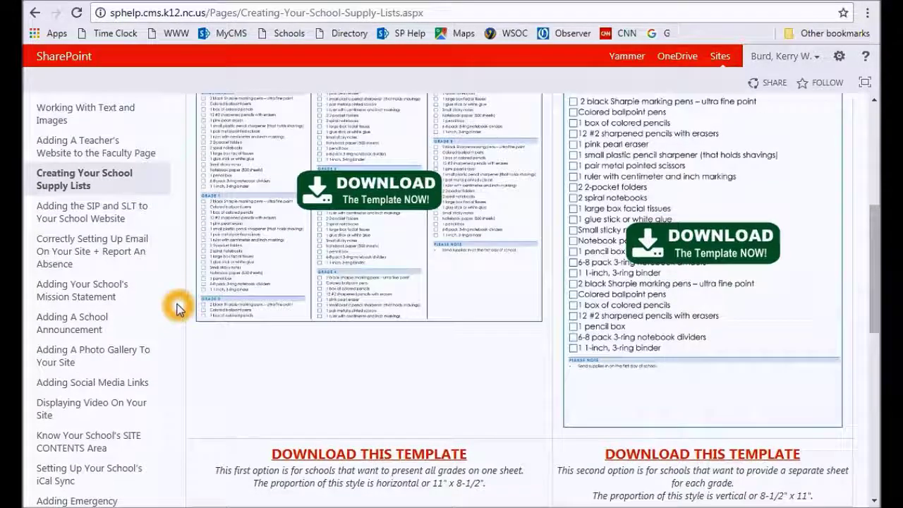
{"action": "left_click", "coordinate": [127, 252]}
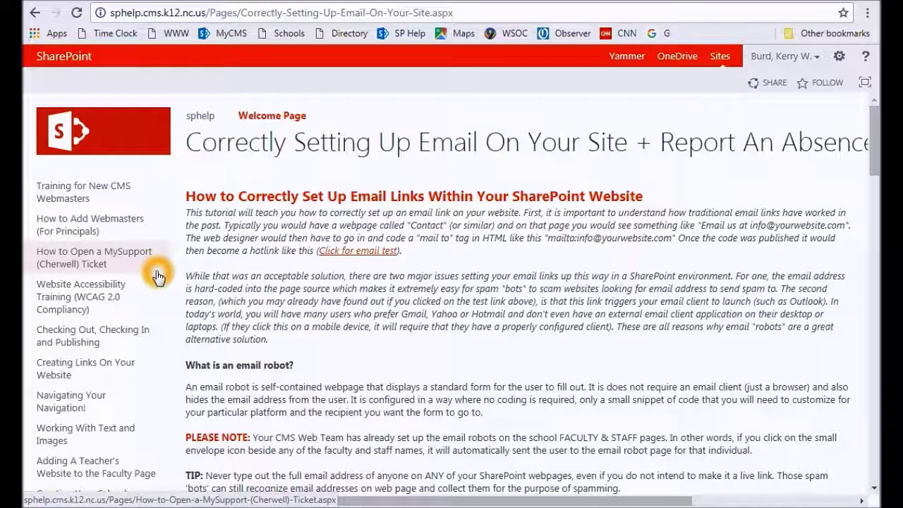
- Examine the email robot instructions, the sample link strings and the "Report An Absence" page video in the email tutorial
{"action": "scroll", "coordinate": [393, 287], "scroll_direction": "down", "scroll_amount": 5}
{"action": "scroll", "coordinate": [393, 287], "scroll_direction": "up", "scroll_amount": 5}
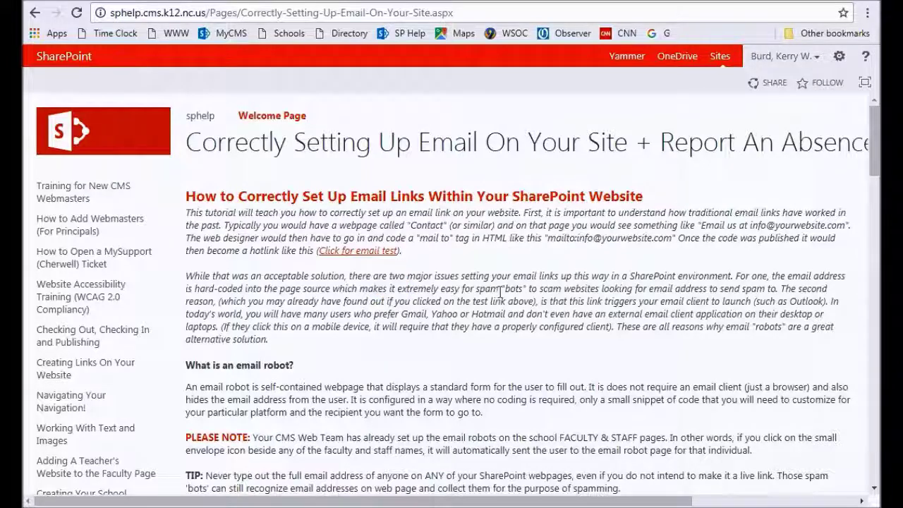
{"action": "scroll", "coordinate": [500, 296], "scroll_direction": "down", "scroll_amount": 8}
{"action": "scroll", "coordinate": [500, 296], "scroll_direction": "down", "scroll_amount": 5}
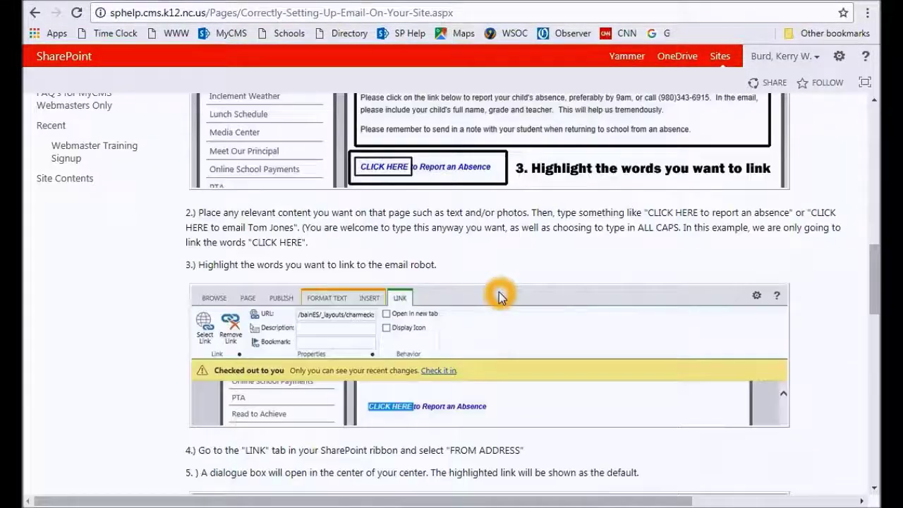
{"action": "scroll", "coordinate": [499, 294], "scroll_direction": "down", "scroll_amount": 2}
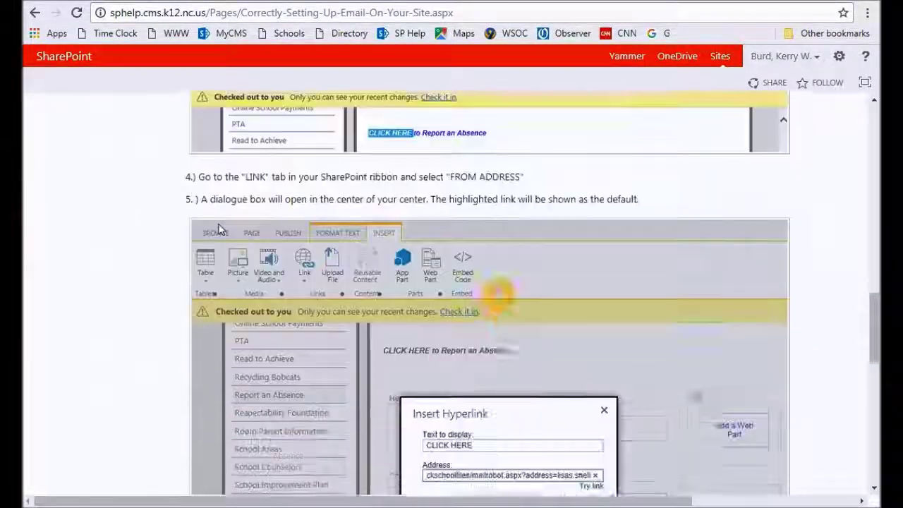
{"action": "scroll", "coordinate": [497, 299], "scroll_direction": "down", "scroll_amount": 5}
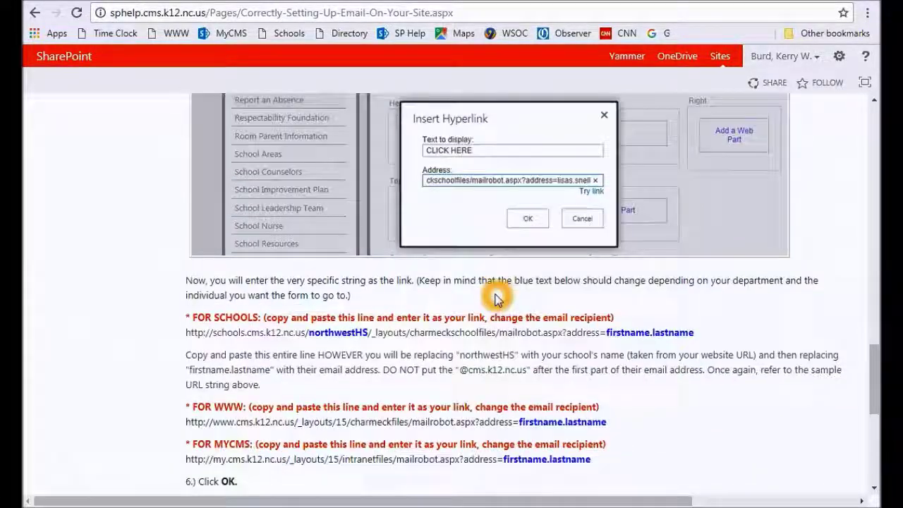
{"action": "scroll", "coordinate": [497, 293], "scroll_direction": "down", "scroll_amount": 3}
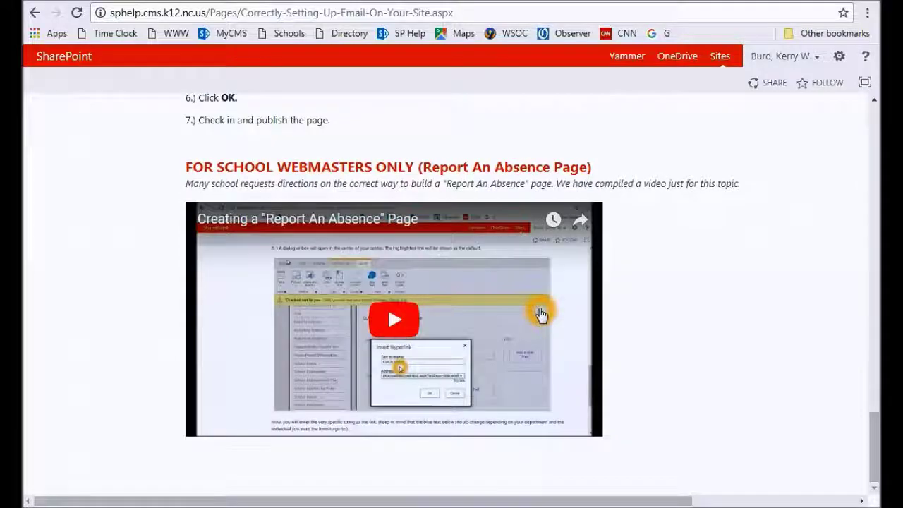
- Return to the help site's welcome page and review its webmaster updates and support ticket link
{"action": "scroll", "coordinate": [571, 244], "scroll_direction": "up", "scroll_amount": 20}
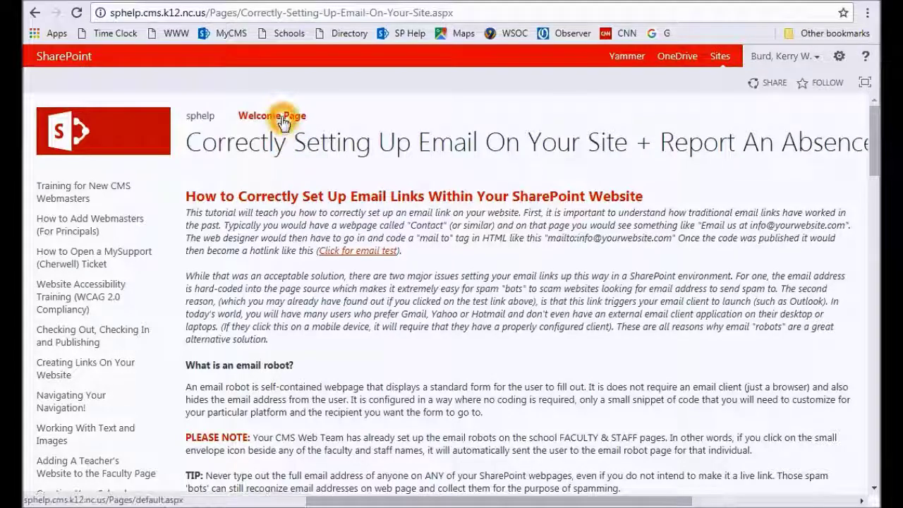
{"action": "left_click", "coordinate": [282, 120]}
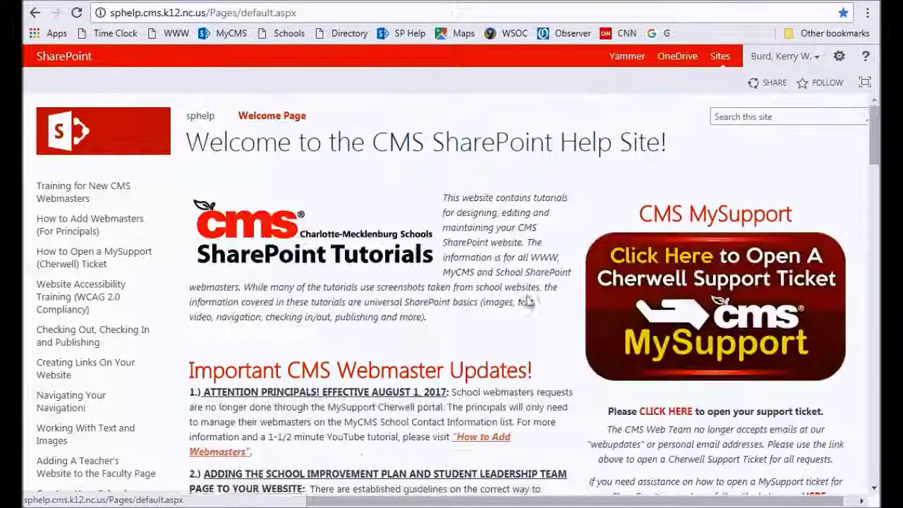
{"action": "scroll", "coordinate": [488, 325], "scroll_direction": "down", "scroll_amount": 6}
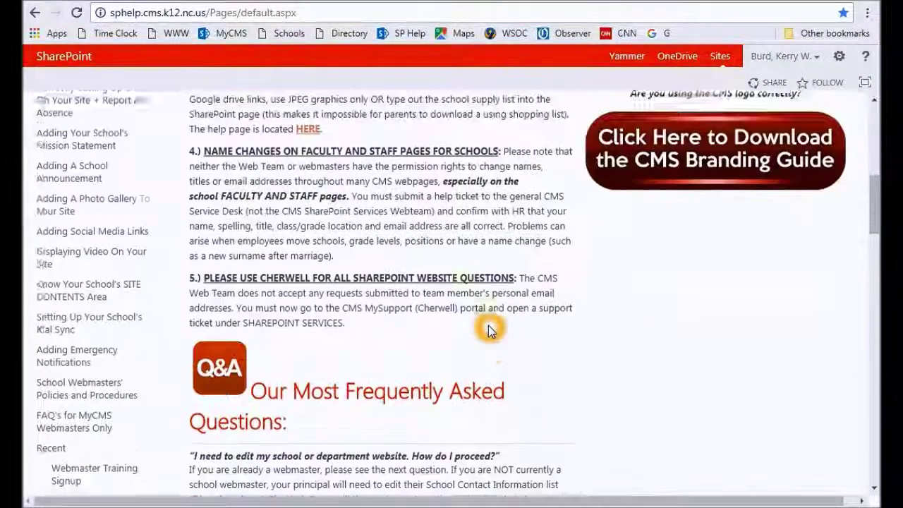
{"action": "scroll", "coordinate": [480, 327], "scroll_direction": "up", "scroll_amount": 6}
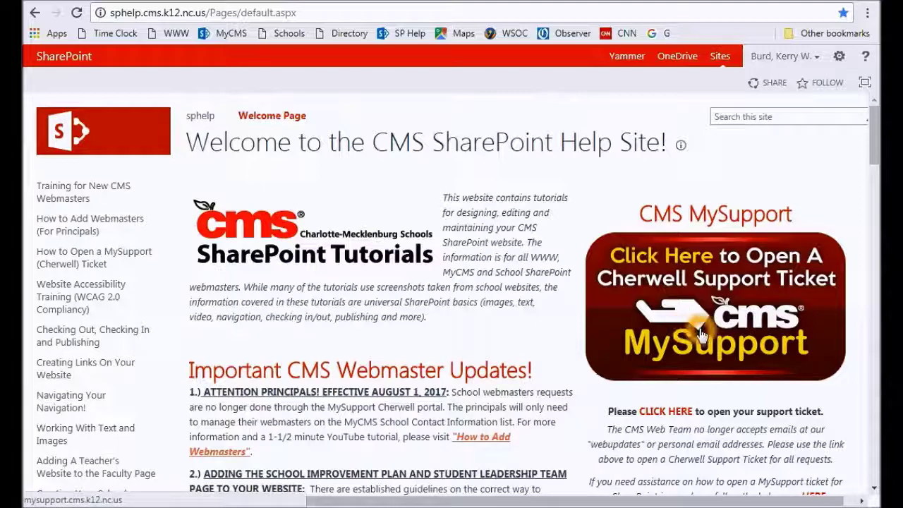
- Open the MySupport Self-Service Portal from the welcome page and start a new Technology Services ticket
{"action": "scroll", "coordinate": [429, 323], "scroll_direction": "down", "scroll_amount": 3}
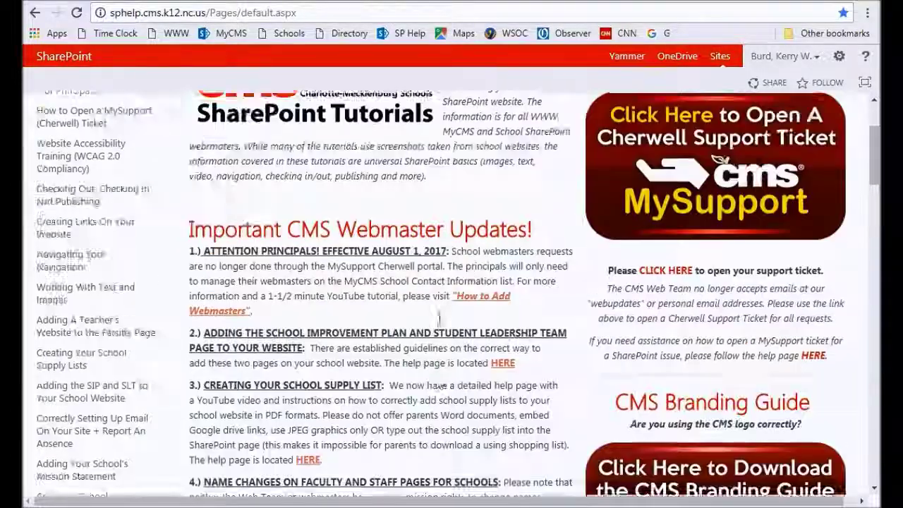
{"action": "scroll", "coordinate": [635, 317], "scroll_direction": "up", "scroll_amount": 3}
{"action": "left_click", "coordinate": [675, 316]}
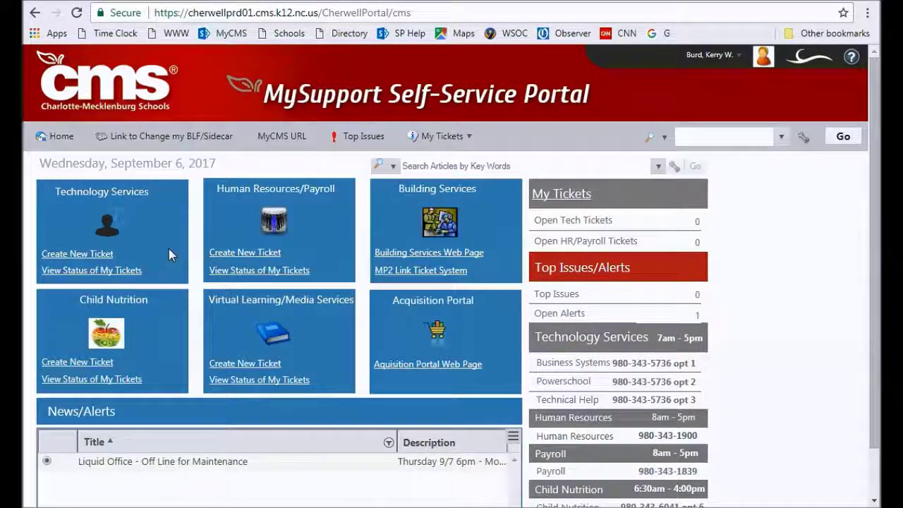
{"action": "left_click", "coordinate": [101, 257]}
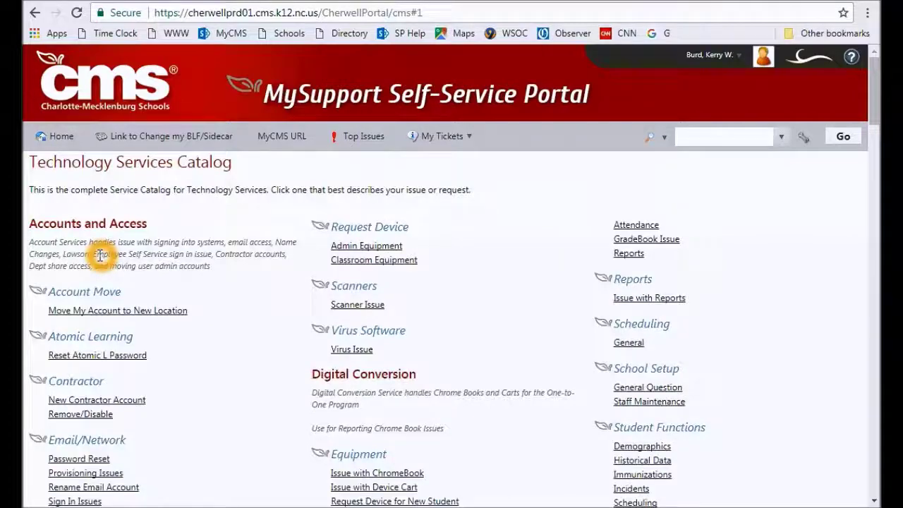
- Find SharePoint Services in the Technology Services Catalog and examine its request types, including WebMaster Changes
{"action": "scroll", "coordinate": [228, 351], "scroll_direction": "down", "scroll_amount": 5}
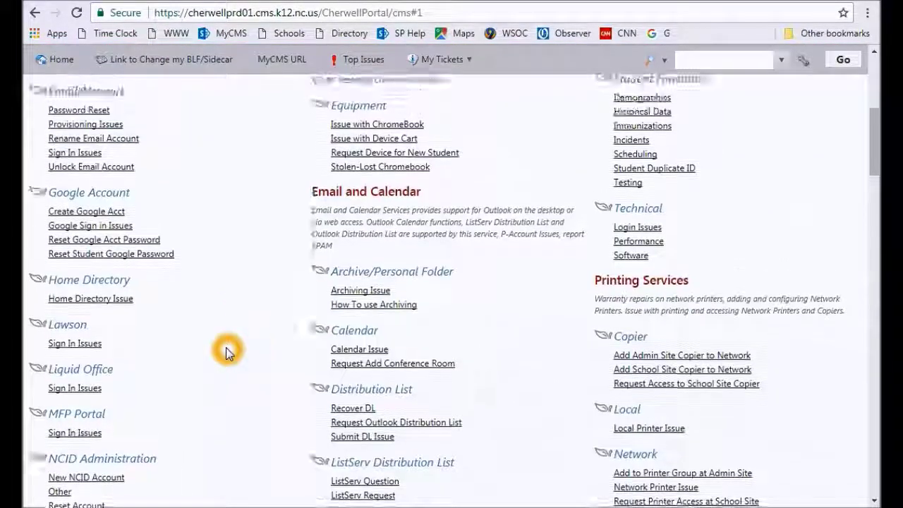
{"action": "scroll", "coordinate": [226, 351], "scroll_direction": "down", "scroll_amount": 5}
{"action": "scroll", "coordinate": [669, 395], "scroll_direction": "down", "scroll_amount": 2}
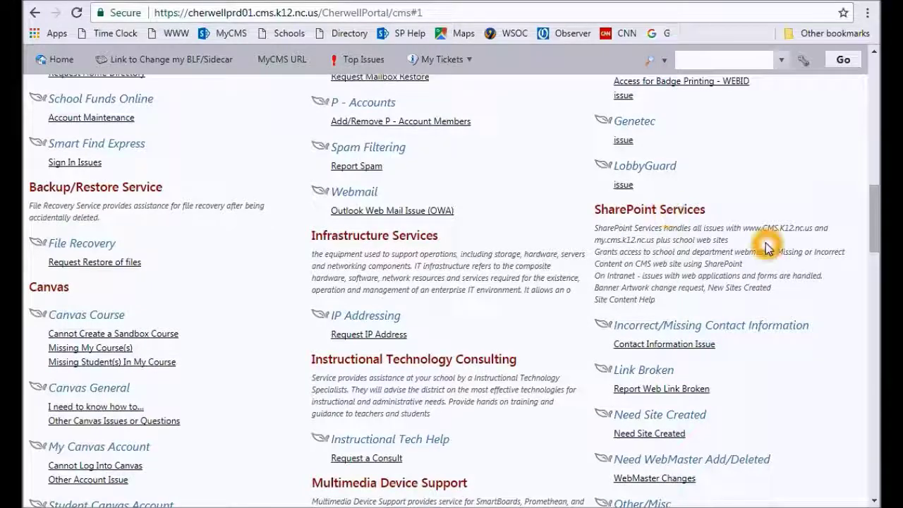
{"action": "scroll", "coordinate": [771, 250], "scroll_direction": "down", "scroll_amount": 2}
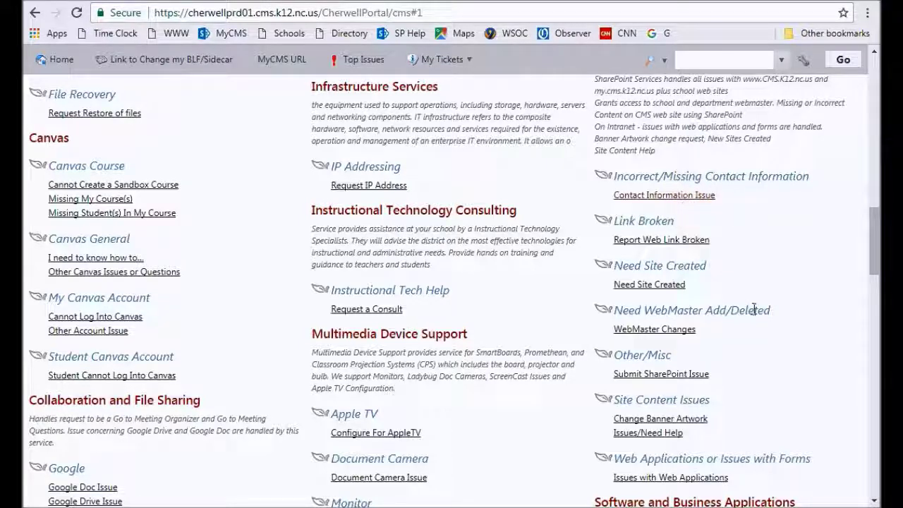
{"action": "scroll", "coordinate": [755, 311], "scroll_direction": "down", "scroll_amount": 1}
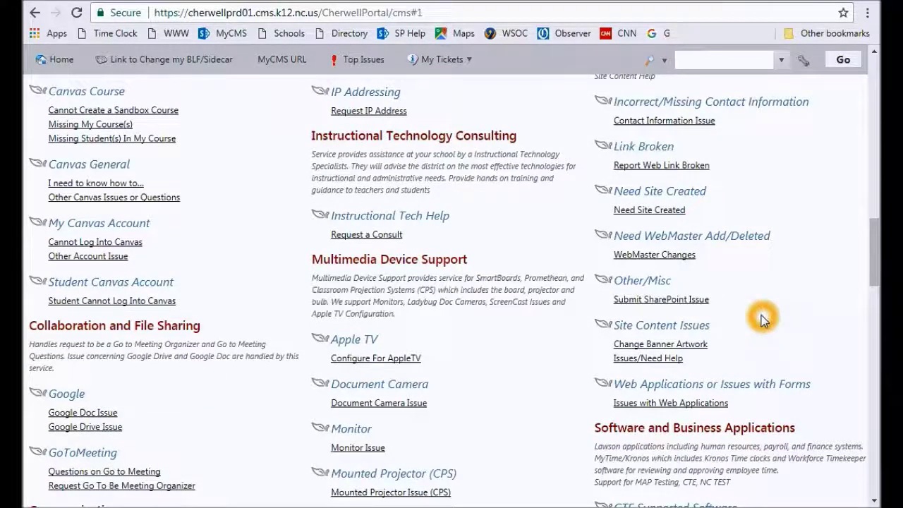
{"action": "scroll", "coordinate": [758, 314], "scroll_direction": "up", "scroll_amount": 1}
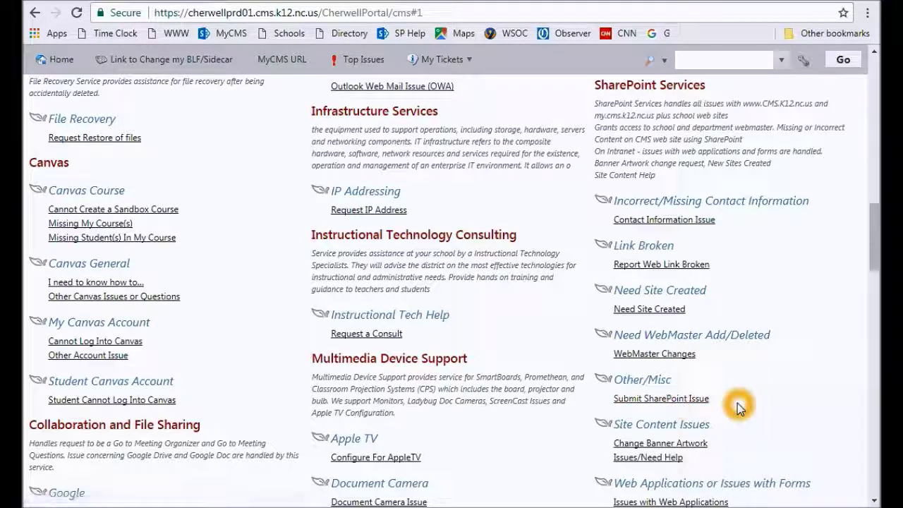
{"action": "left_click", "coordinate": [679, 358]}
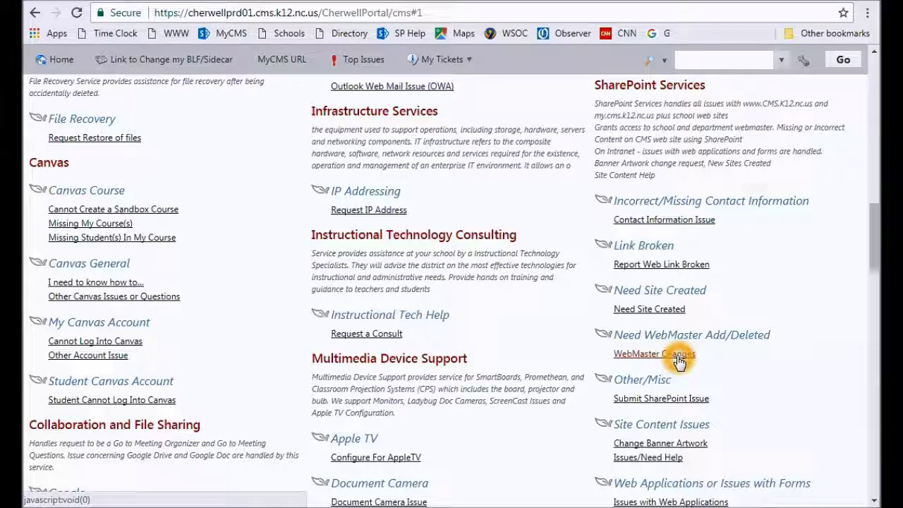
- Leave the support portal and go back to the SharePoint Help Site's welcome page
{"action": "left_click", "coordinate": [35, 12]}
{"action": "left_click", "coordinate": [35, 13]}
{"action": "left_click", "coordinate": [36, 13]}
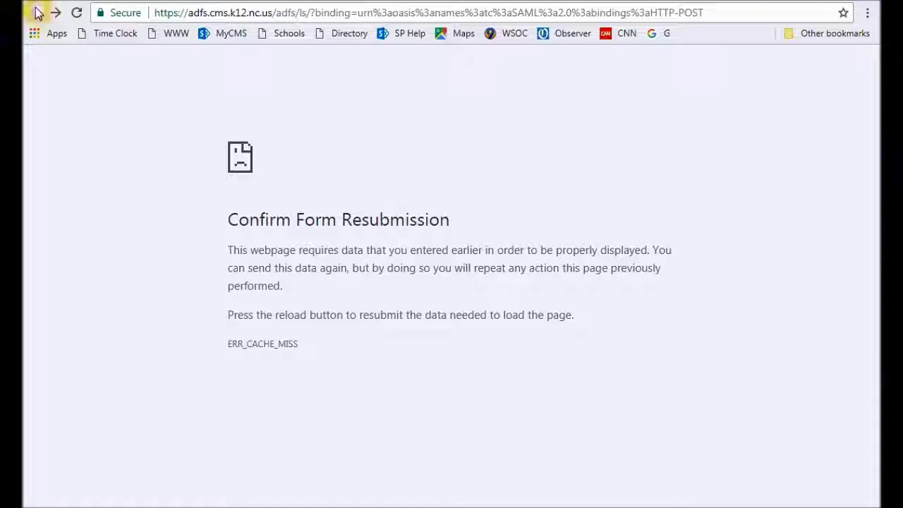
{"action": "left_click", "coordinate": [36, 13]}
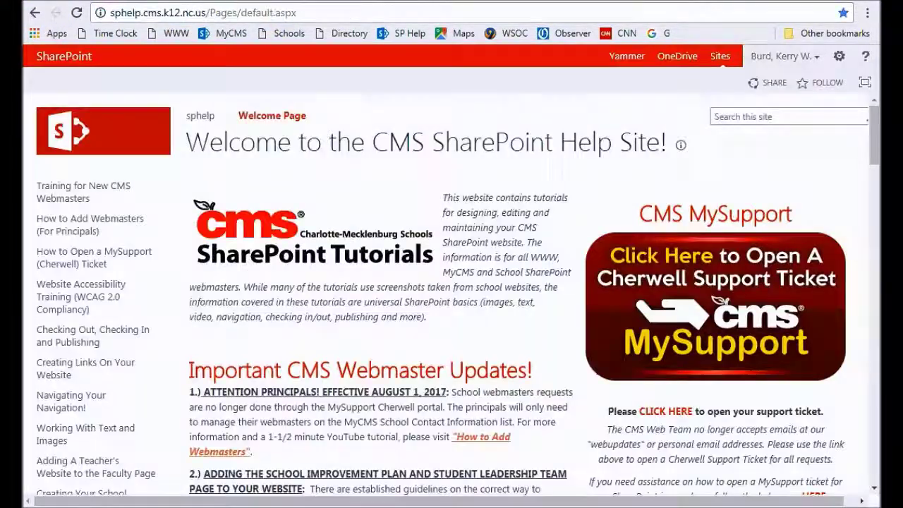
- Open the "How to Add Webmasters (For Principals)" page and review its key points and tutorial video
{"action": "left_click", "coordinate": [76, 223]}
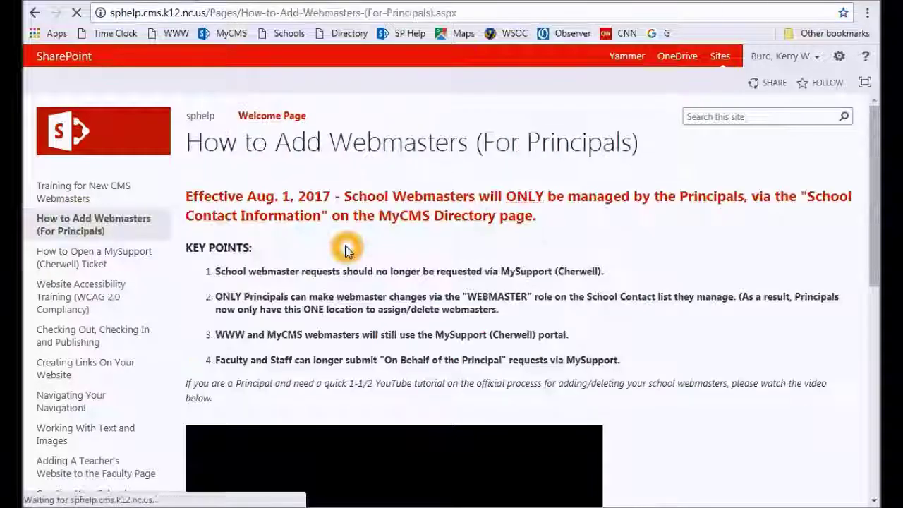
{"action": "scroll", "coordinate": [571, 301], "scroll_direction": "down", "scroll_amount": 1}
{"action": "scroll", "coordinate": [571, 301], "scroll_direction": "down", "scroll_amount": 4}
{"action": "scroll", "coordinate": [570, 298], "scroll_direction": "up", "scroll_amount": 4}
{"action": "scroll", "coordinate": [573, 300], "scroll_direction": "down", "scroll_amount": 2}
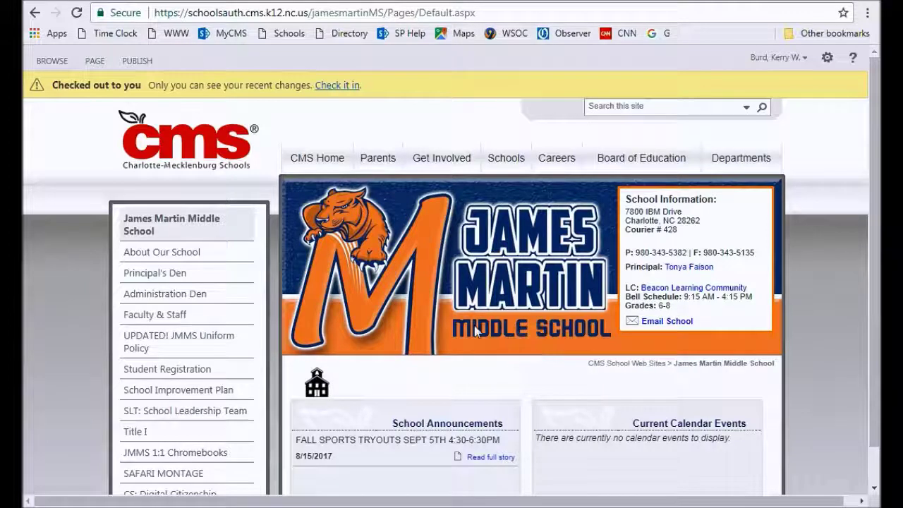
- Open the "About Our School" page on the James Martin Middle School site and review its mission and vision text
{"action": "left_click", "coordinate": [182, 253]}
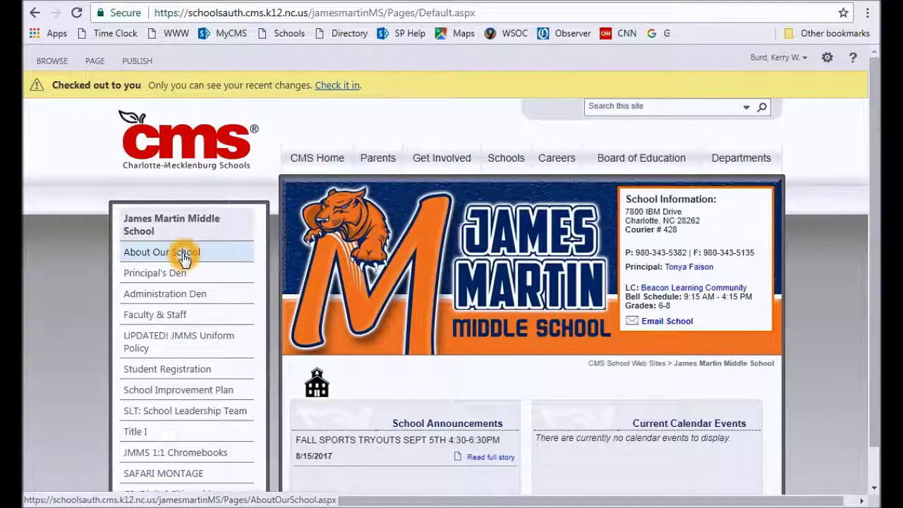
{"action": "scroll", "coordinate": [682, 347], "scroll_direction": "down", "scroll_amount": 5}
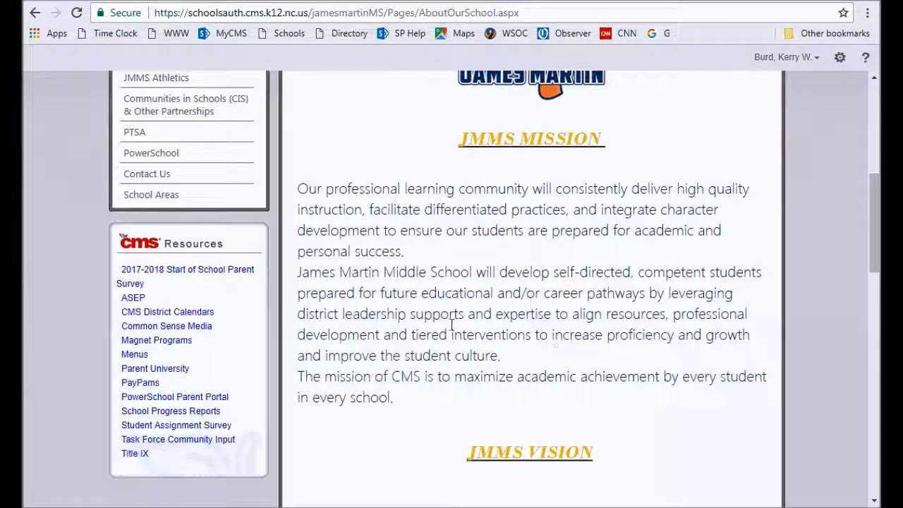
{"action": "scroll", "coordinate": [548, 336], "scroll_direction": "down", "scroll_amount": 5}
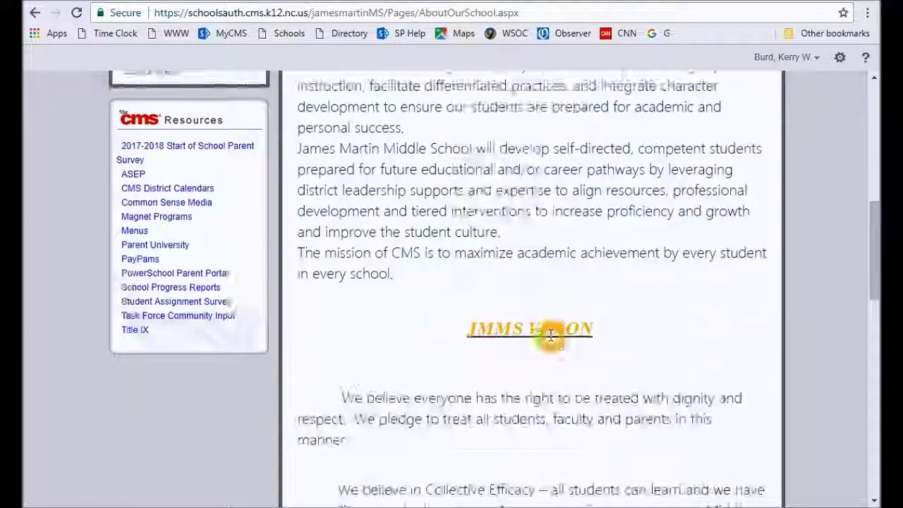
{"action": "scroll", "coordinate": [550, 337], "scroll_direction": "up", "scroll_amount": 10}
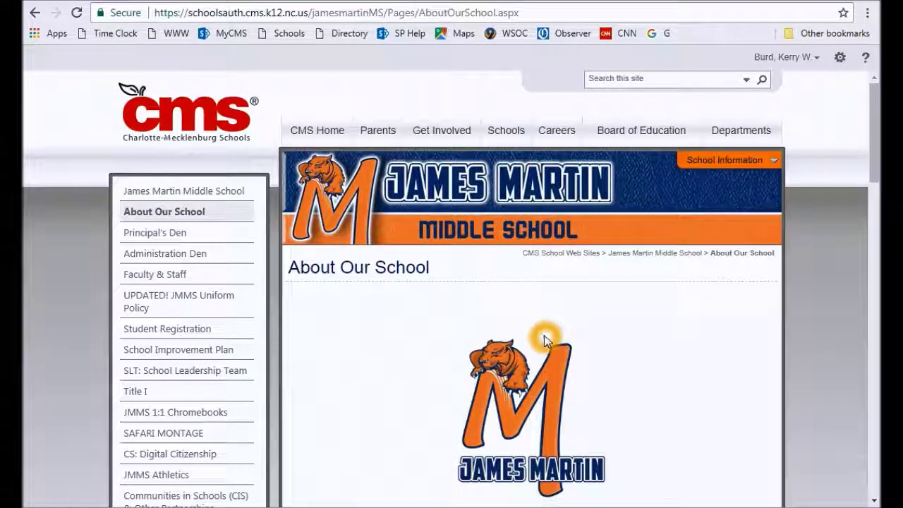
- Open the "About Our School" page for editing and place the cursor within the JMMS Mission text
{"action": "left_click", "coordinate": [838, 58]}
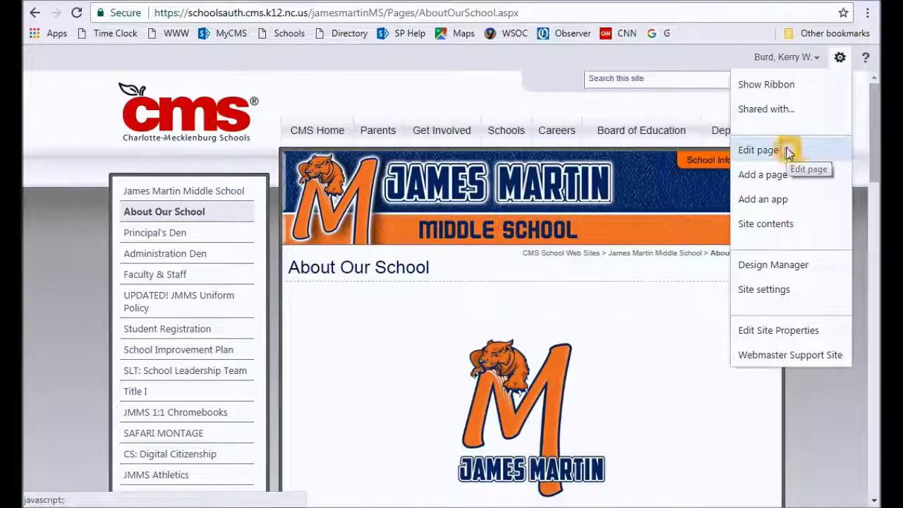
{"action": "left_click", "coordinate": [787, 150]}
{"action": "scroll", "coordinate": [625, 325], "scroll_direction": "down", "scroll_amount": 5}
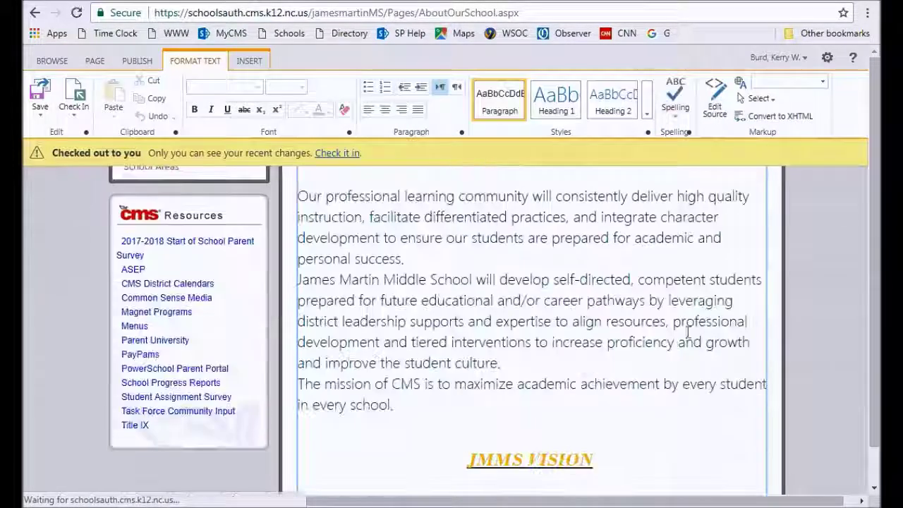
{"action": "left_click", "coordinate": [554, 331]}
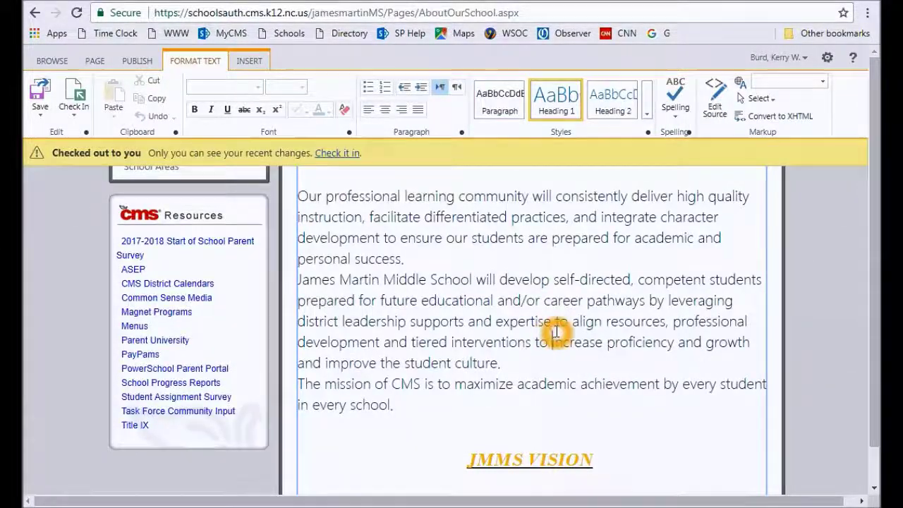
- Select all of the page content and apply the Paragraph style to it
{"action": "key", "text": "ctrl+a"}
{"action": "scroll", "coordinate": [571, 325], "scroll_direction": "down", "scroll_amount": 10}
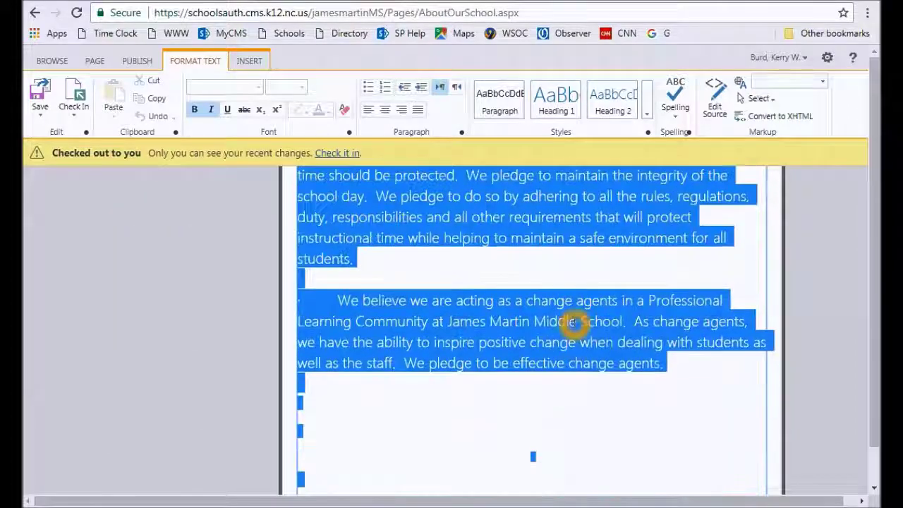
{"action": "scroll", "coordinate": [573, 321], "scroll_direction": "down", "scroll_amount": 5}
{"action": "scroll", "coordinate": [572, 324], "scroll_direction": "up", "scroll_amount": 10}
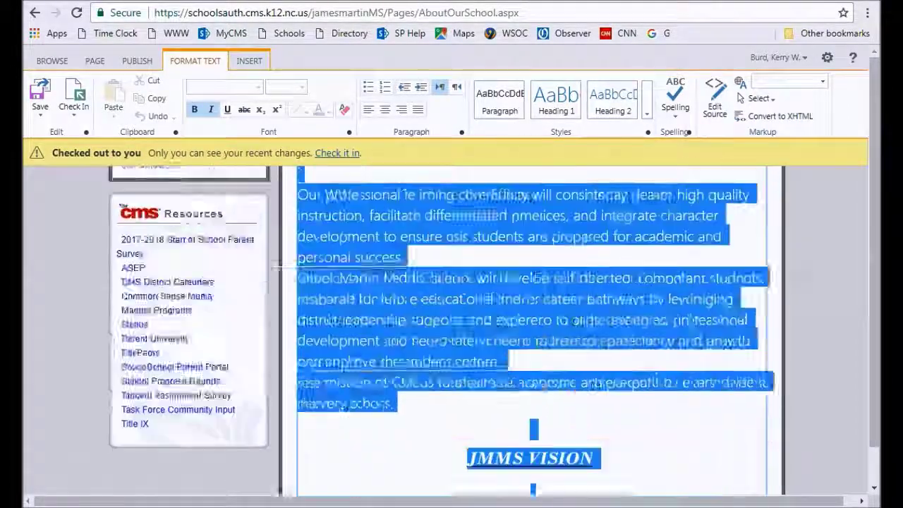
{"action": "scroll", "coordinate": [573, 325], "scroll_direction": "up", "scroll_amount": 5}
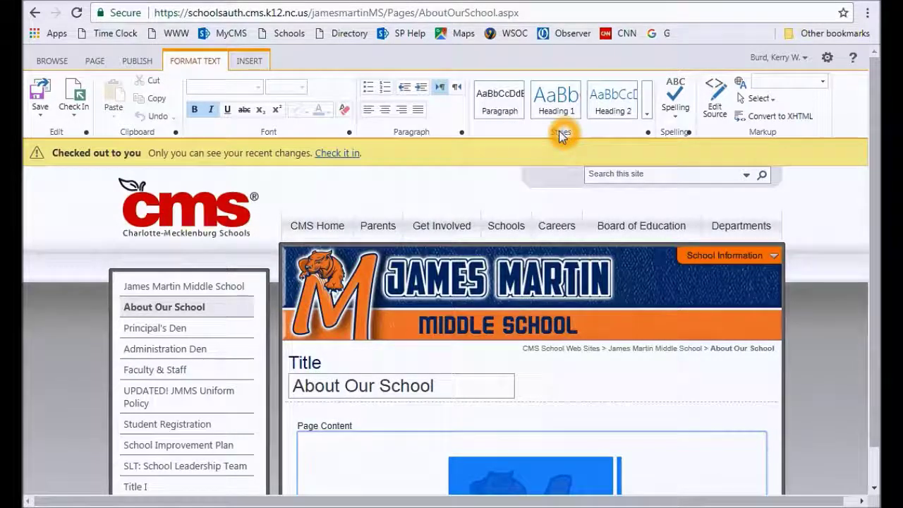
{"action": "left_click", "coordinate": [500, 104]}
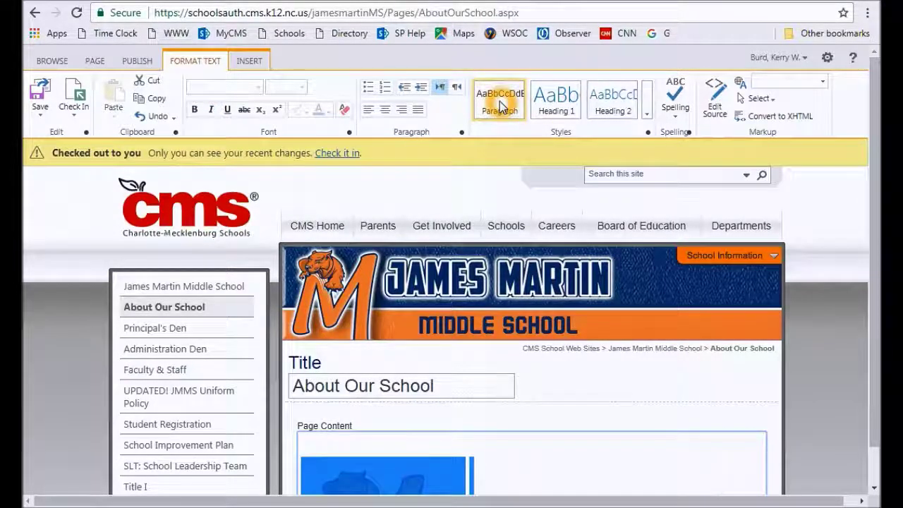
- Remove the stray bullets, indents and blank lines before the first three "We believe" statements under JMMS VISION
{"action": "scroll", "coordinate": [519, 337], "scroll_direction": "down", "scroll_amount": 6}
{"action": "left_click", "coordinate": [490, 298]}
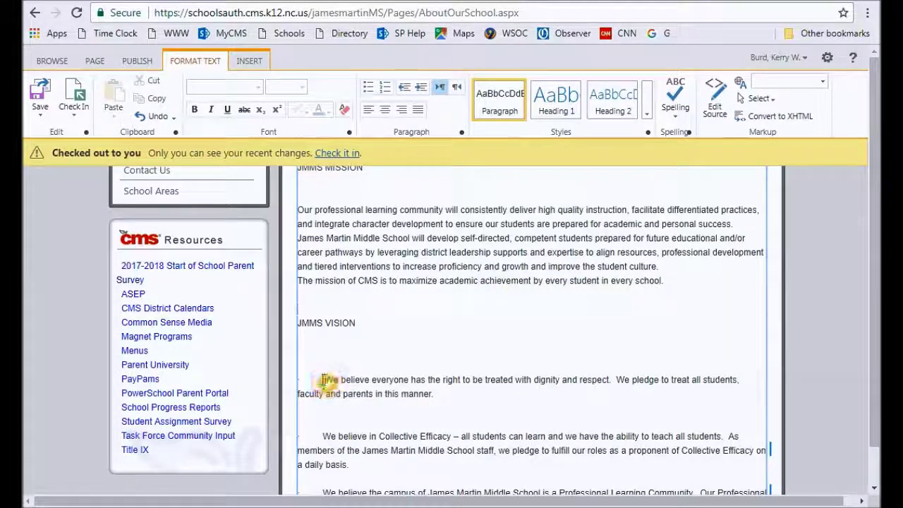
{"action": "key", "text": "BackSpace"}
{"action": "key", "text": "BackSpace"}
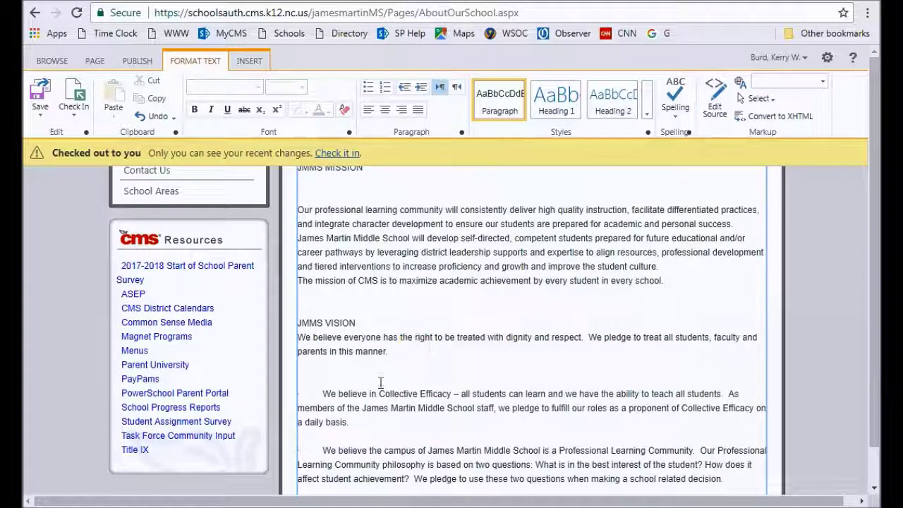
{"action": "left_click_drag", "start_coordinate": [324, 397], "coordinate": [299, 395]}
{"action": "key", "text": "BackSpace"}
{"action": "key", "text": "BackSpace"}
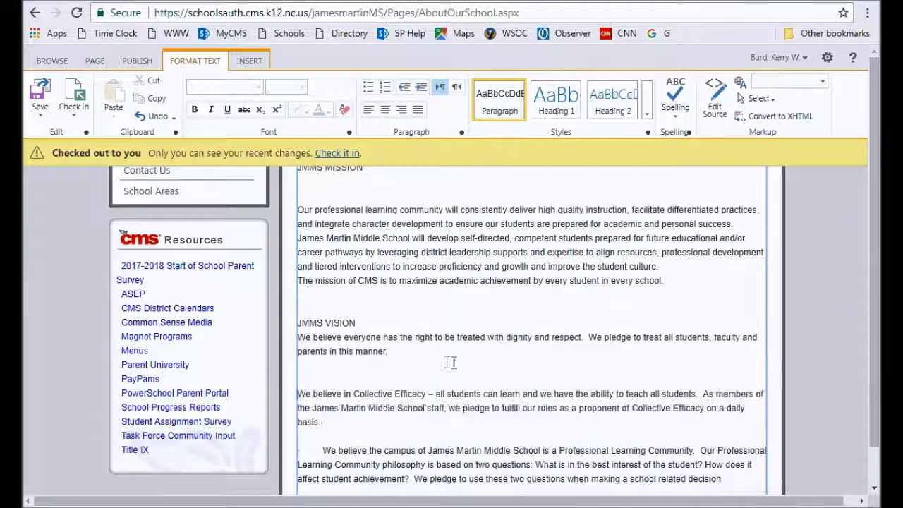
{"action": "key", "text": "BackSpace"}
{"action": "left_click", "coordinate": [324, 423]}
{"action": "key", "text": "BackSpace"}
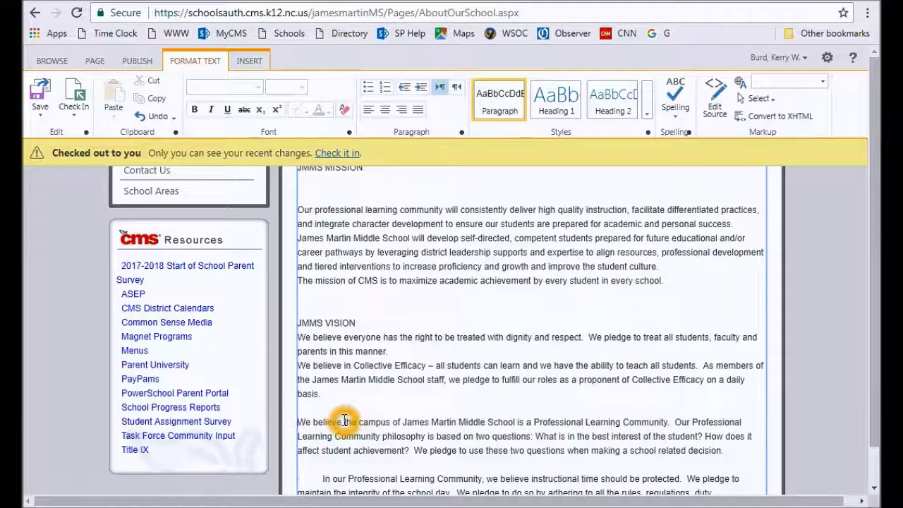
{"action": "key", "text": "BackSpace"}
- Turn the first three JMMS VISION statements into a numbered list
{"action": "scroll", "coordinate": [348, 413], "scroll_direction": "down", "scroll_amount": 3}
{"action": "scroll", "coordinate": [349, 411], "scroll_direction": "up", "scroll_amount": 2}
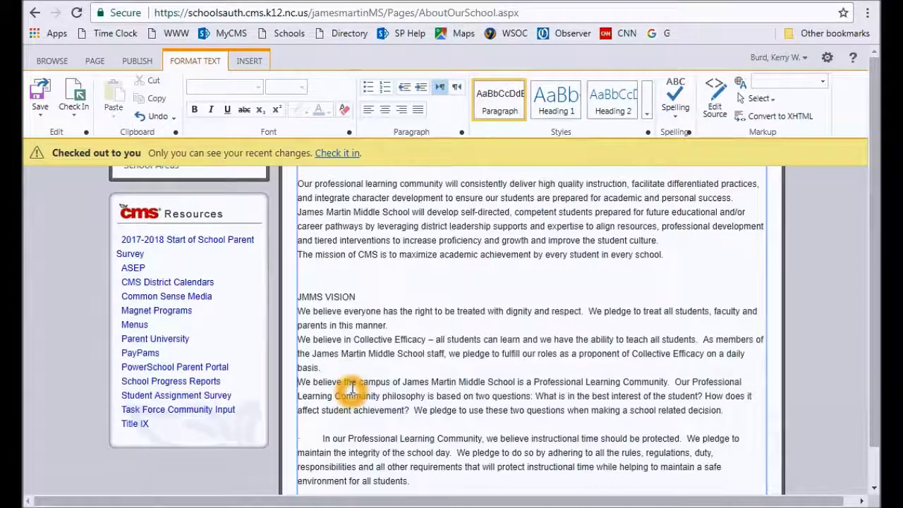
{"action": "left_click_drag", "start_coordinate": [728, 415], "coordinate": [297, 310]}
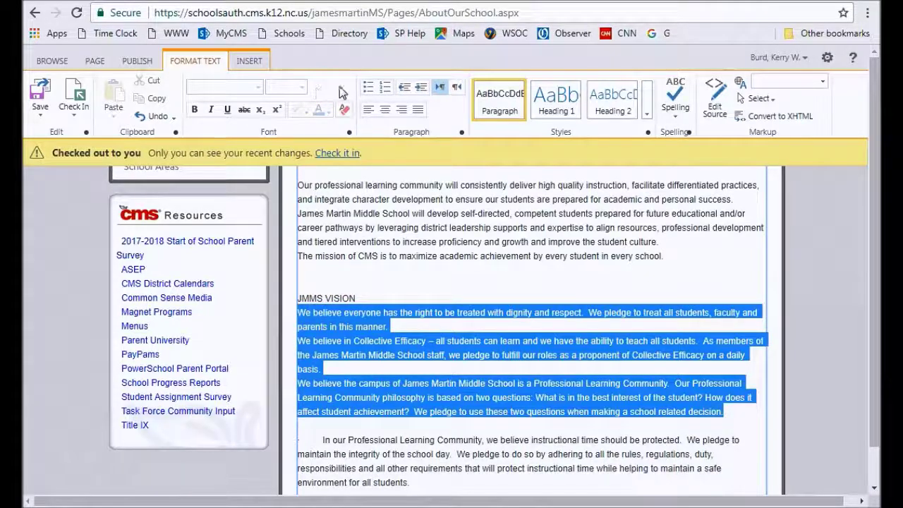
{"action": "left_click", "coordinate": [385, 86]}
{"action": "left_click", "coordinate": [362, 350]}
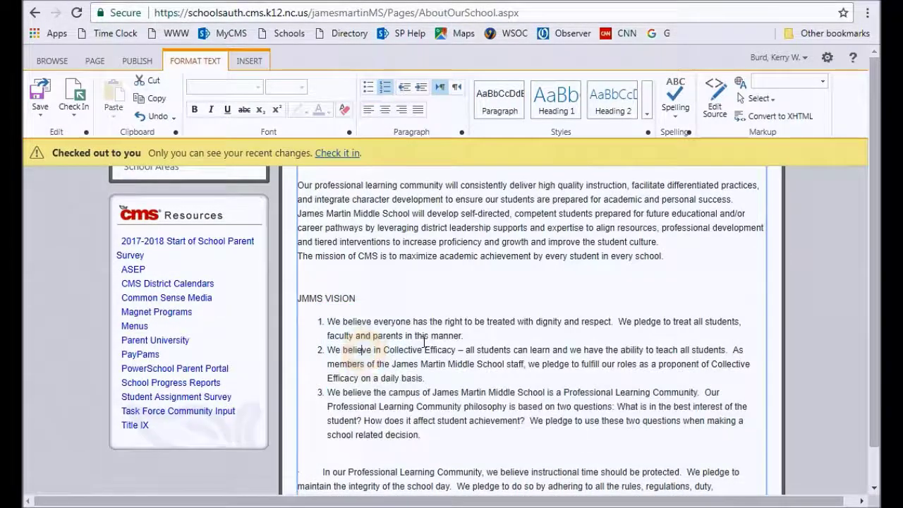
{"action": "left_click", "coordinate": [385, 93]}
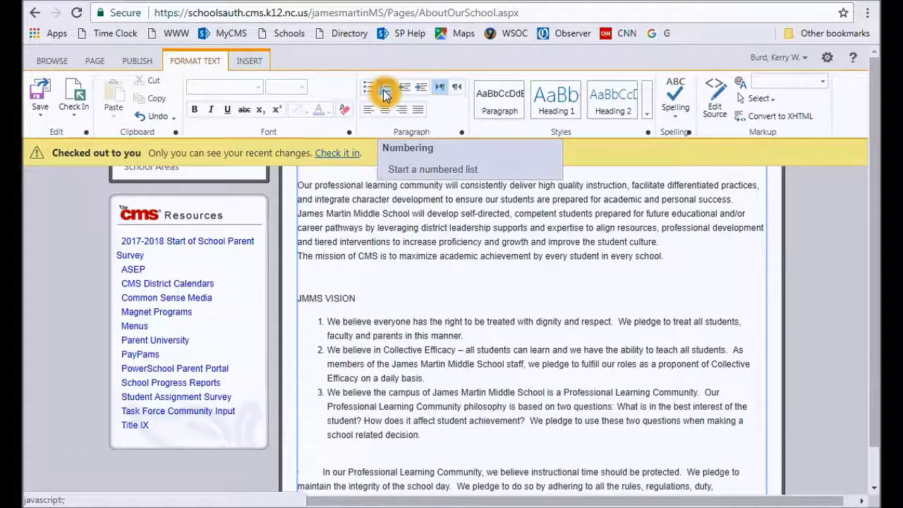
- Format the JMMS VISION title as Heading 1 with bold and underline
{"action": "left_click", "coordinate": [355, 297]}
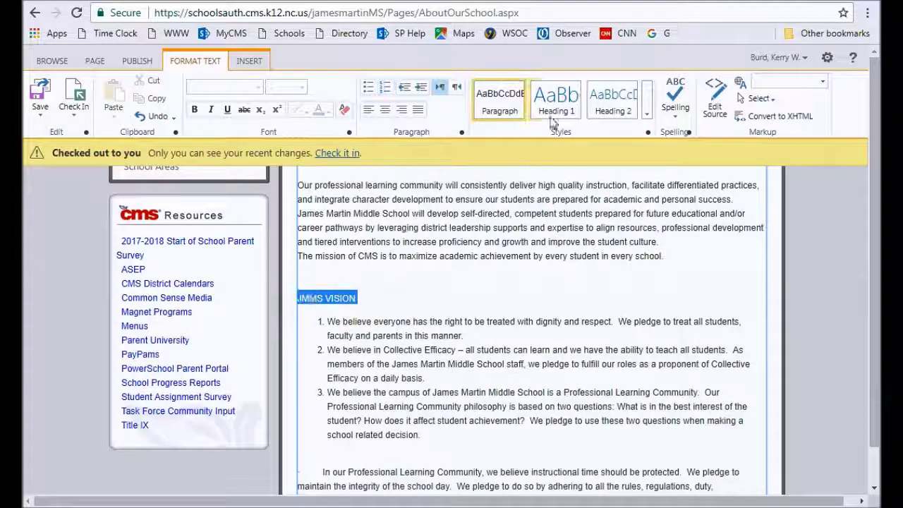
{"action": "left_click", "coordinate": [557, 100]}
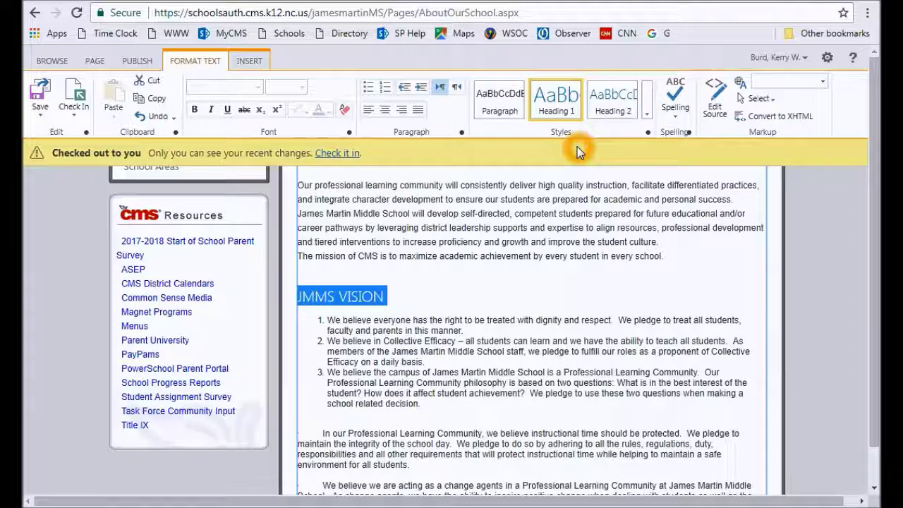
{"action": "left_click", "coordinate": [418, 320]}
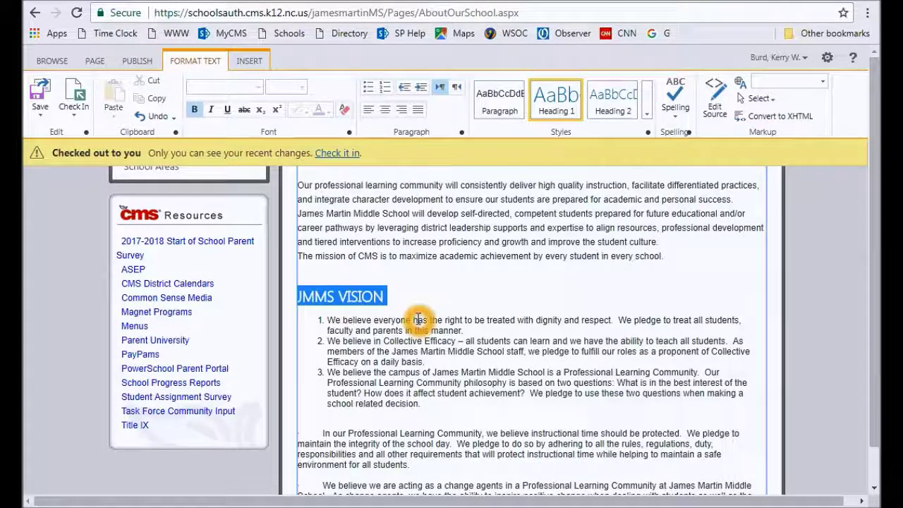
- Format the JMMS MISSION title as Heading 1 with bold and underline
{"action": "scroll", "coordinate": [476, 318], "scroll_direction": "up", "scroll_amount": 1}
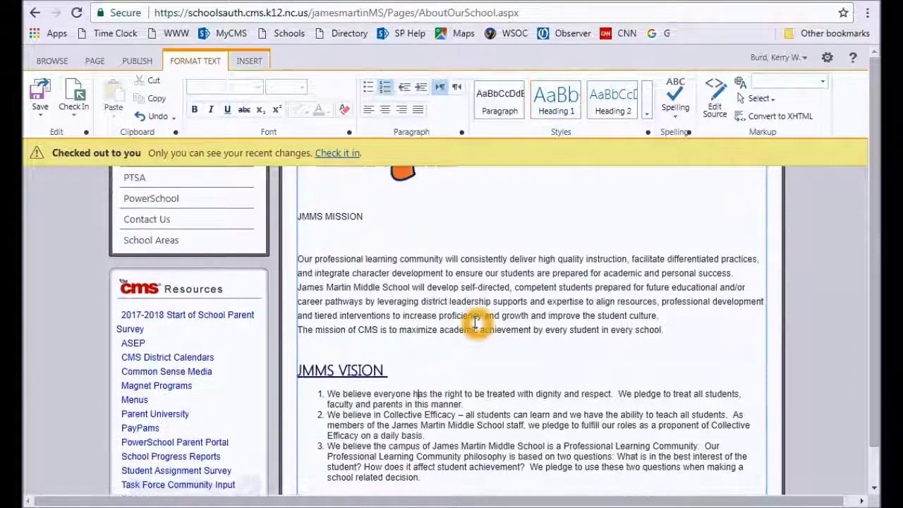
{"action": "triple_click", "coordinate": [379, 211]}
{"action": "left_click", "coordinate": [556, 100]}
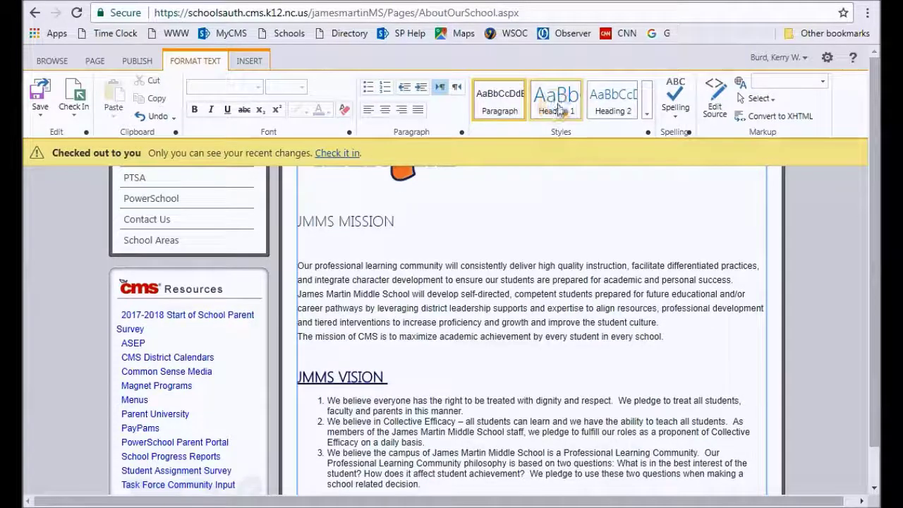
{"action": "left_click", "coordinate": [561, 105]}
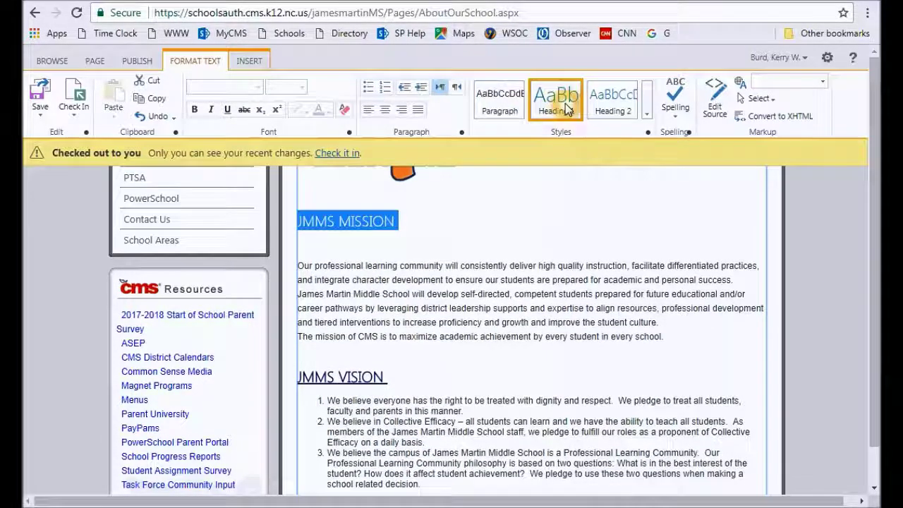
- Remove the blank space between the JMMS MISSION heading and its first paragraph
{"action": "left_click", "coordinate": [366, 265]}
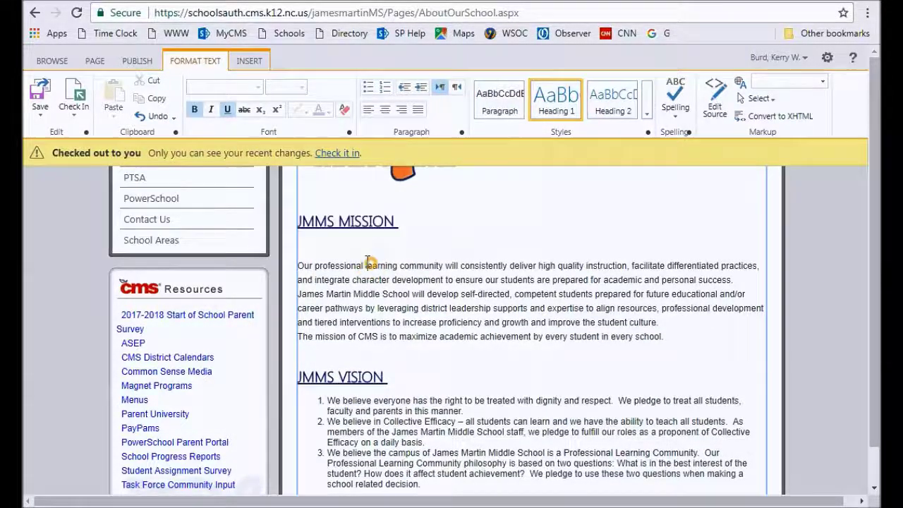
{"action": "left_click", "coordinate": [302, 264]}
{"action": "key", "text": "BackSpace"}
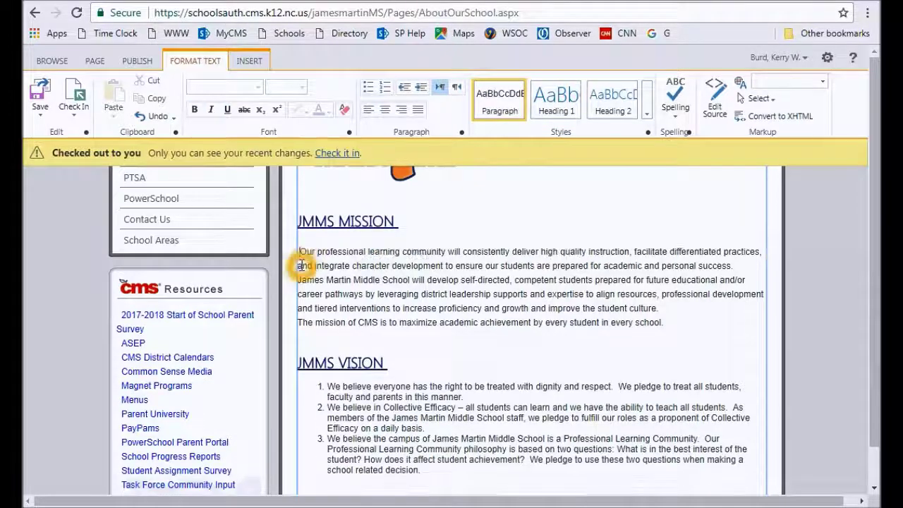
{"action": "left_click", "coordinate": [360, 270]}
- Remove the stray bullets and indents from the last two unnumbered JMMS VISION statements
{"action": "scroll", "coordinate": [423, 310], "scroll_direction": "down", "scroll_amount": 3}
{"action": "left_click", "coordinate": [325, 337]}
{"action": "key", "text": "BackSpace"}
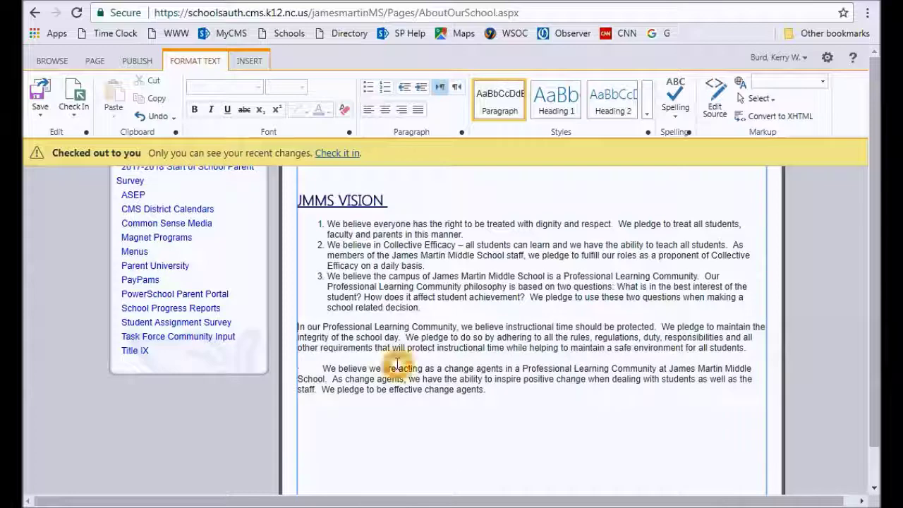
{"action": "key", "text": "BackSpace"}
- Add the last two JMMS VISION statements to the numbered list and delete the empty item between them
{"action": "left_click_drag", "start_coordinate": [445, 390], "coordinate": [297, 326]}
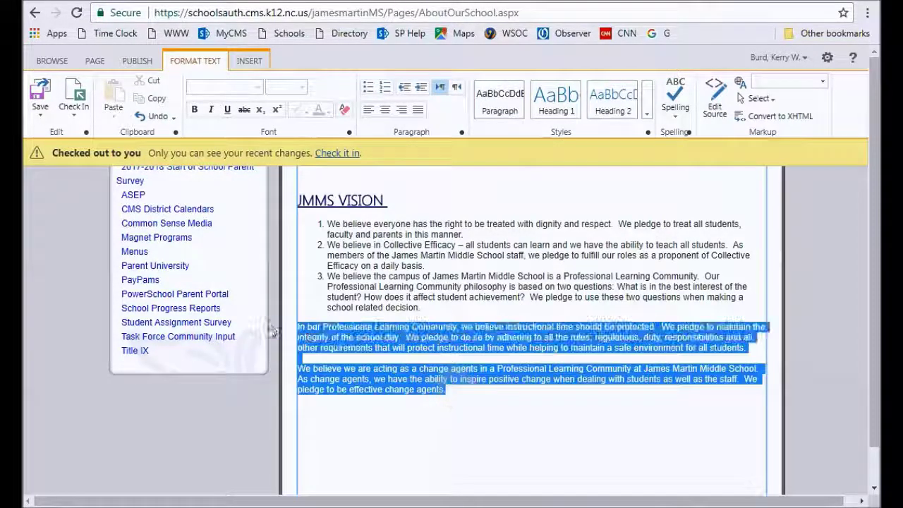
{"action": "left_click", "coordinate": [384, 86]}
{"action": "left_click", "coordinate": [333, 360]}
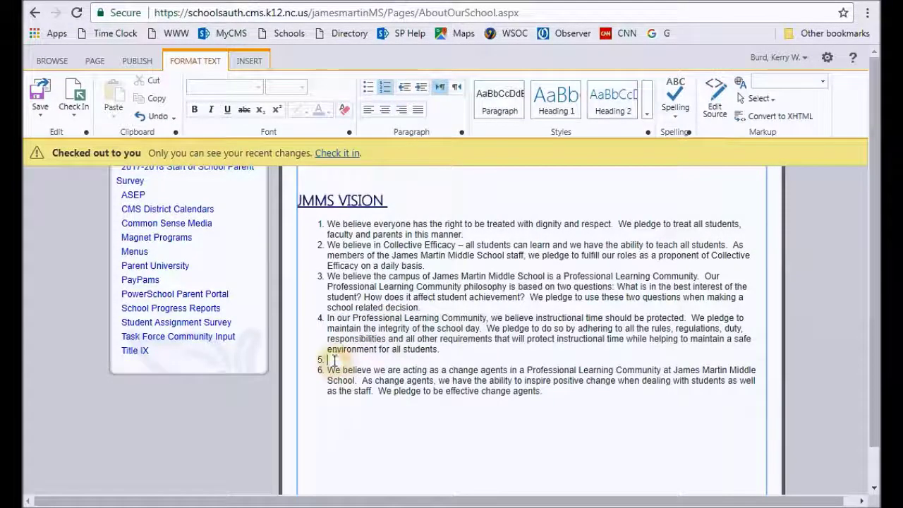
{"action": "key", "text": "BackSpace"}
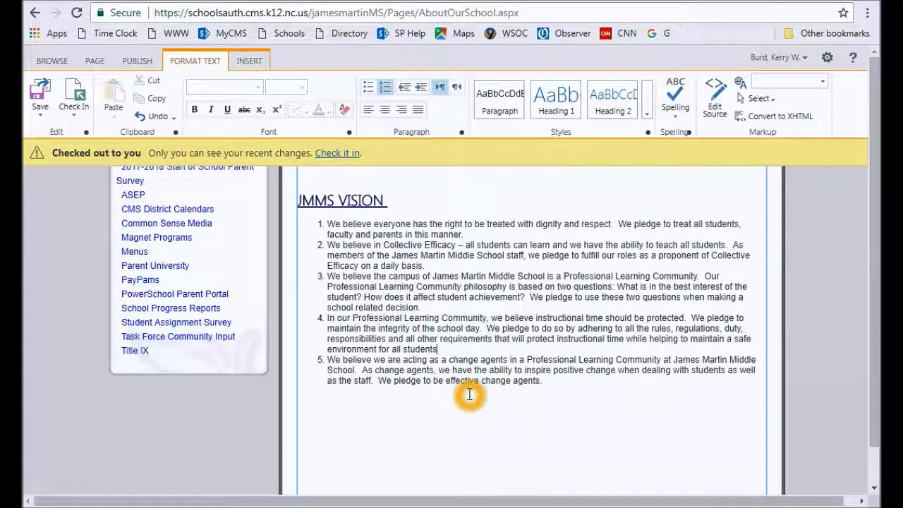
- Insert a line break after each of the first four numbered vision statements to space them out
{"action": "key", "text": "shift+Return"}
{"action": "left_click", "coordinate": [437, 276]}
{"action": "key", "text": "shift+Return"}
{"action": "left_click", "coordinate": [435, 329]}
{"action": "key", "text": "shift+Return"}
{"action": "left_click", "coordinate": [442, 381]}
{"action": "key", "text": "shift+Return"}
- Delete the empty lines below the fifth vision statement at the end of the page content
{"action": "scroll", "coordinate": [512, 368], "scroll_direction": "down", "scroll_amount": 3}
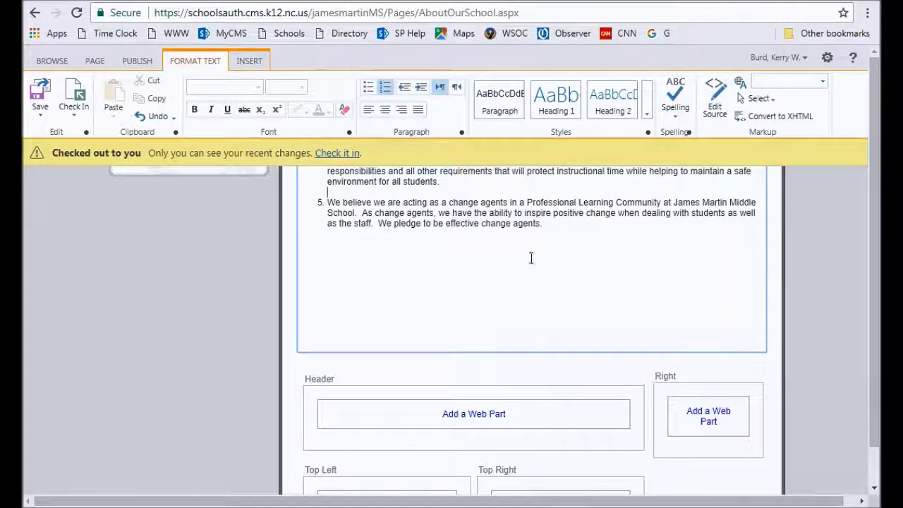
{"action": "left_click_drag", "start_coordinate": [538, 223], "coordinate": [577, 362]}
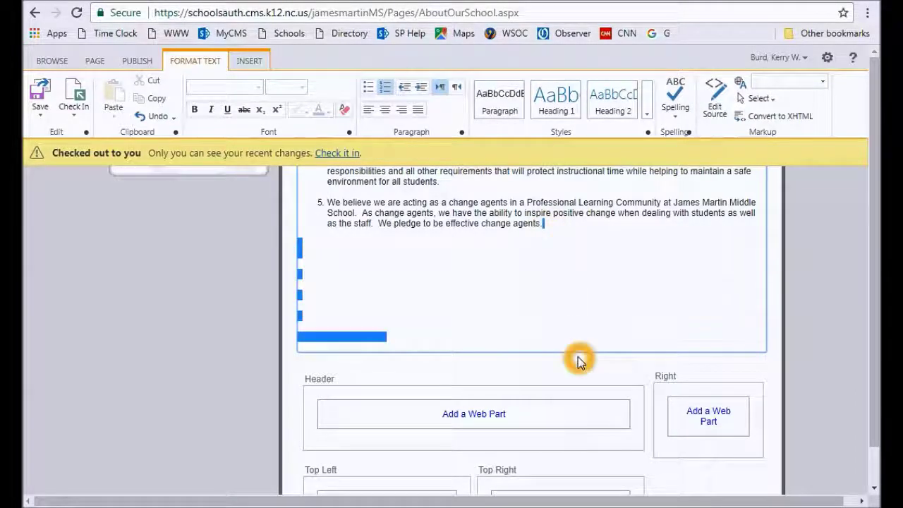
{"action": "key", "text": "Delete"}
- Select the James Martin logo image and review its full alt text in the image properties
{"action": "scroll", "coordinate": [568, 313], "scroll_direction": "up", "scroll_amount": 5}
{"action": "scroll", "coordinate": [569, 312], "scroll_direction": "up", "scroll_amount": 3}
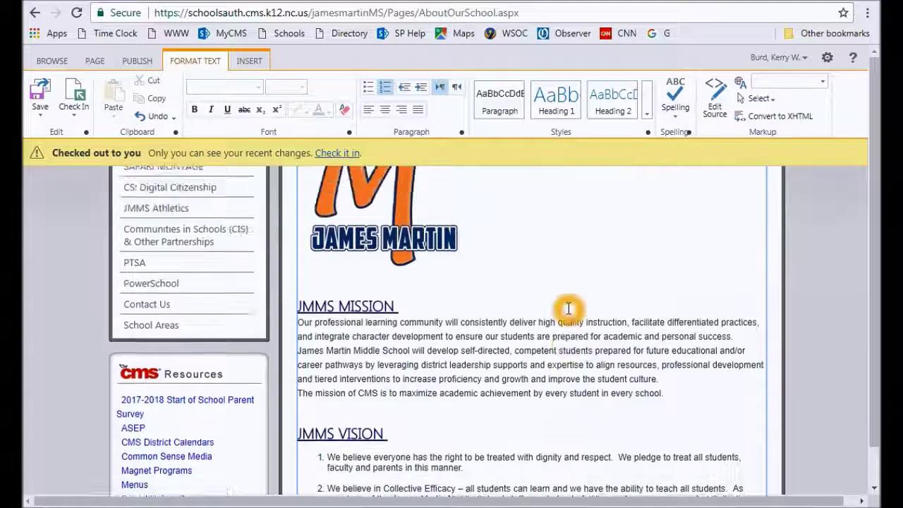
{"action": "left_click", "coordinate": [393, 248]}
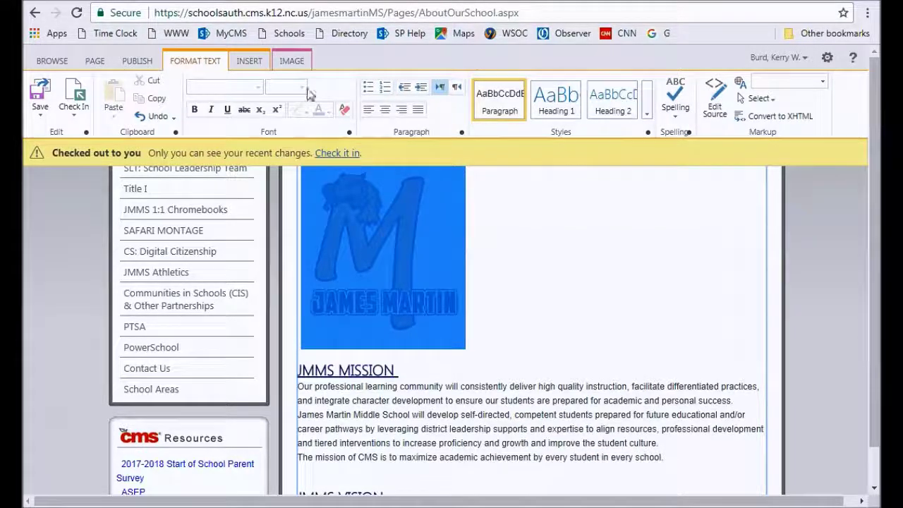
{"action": "left_click", "coordinate": [293, 62]}
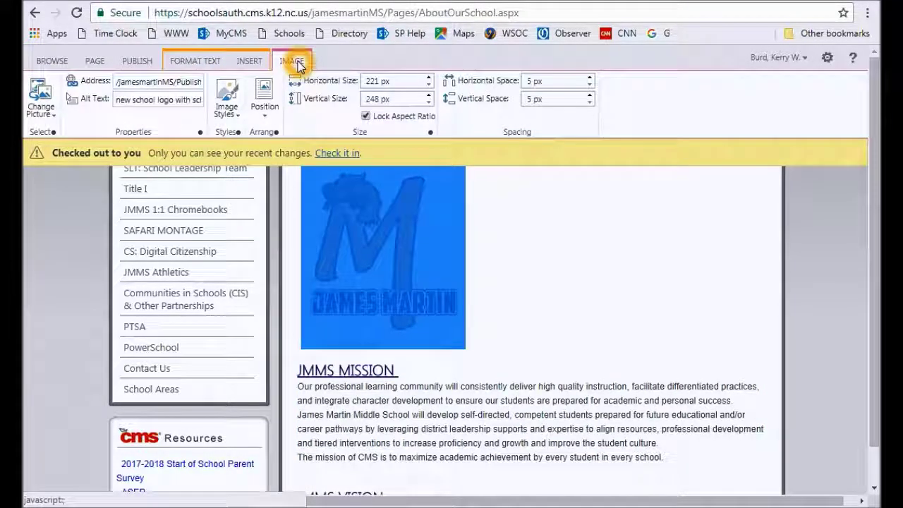
{"action": "left_click", "coordinate": [139, 102]}
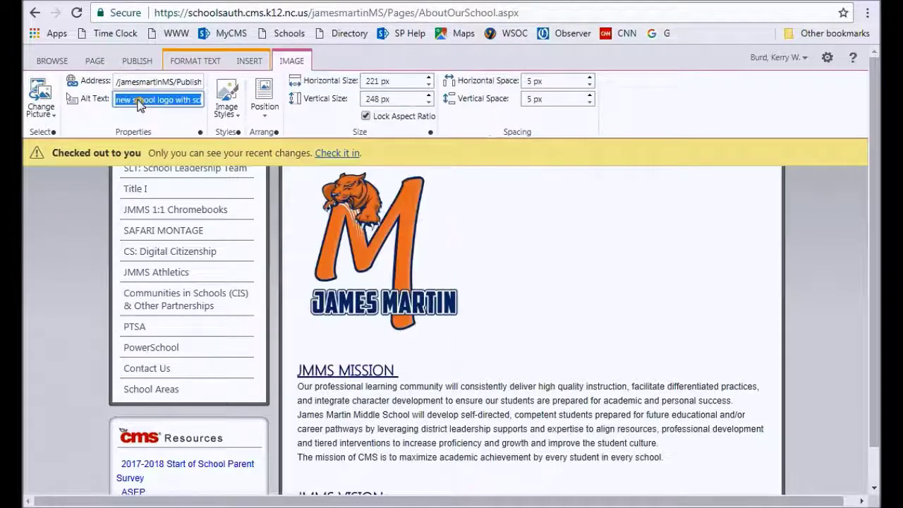
{"action": "left_click", "coordinate": [139, 98]}
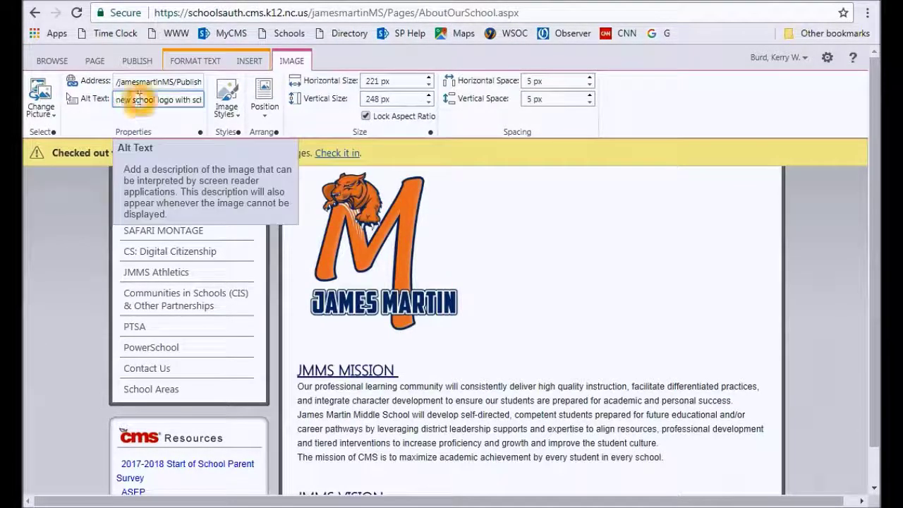
{"action": "left_click_drag", "start_coordinate": [140, 100], "coordinate": [297, 151]}
{"action": "left_click", "coordinate": [145, 101]}
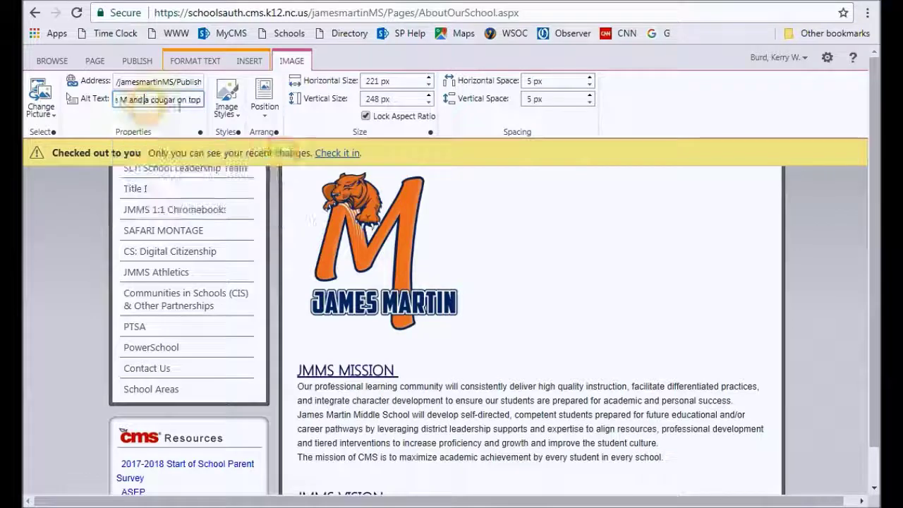
- Delete the James Martin logo image and place the cursor at the start of the JMMS MISSION heading
{"action": "left_click", "coordinate": [356, 250]}
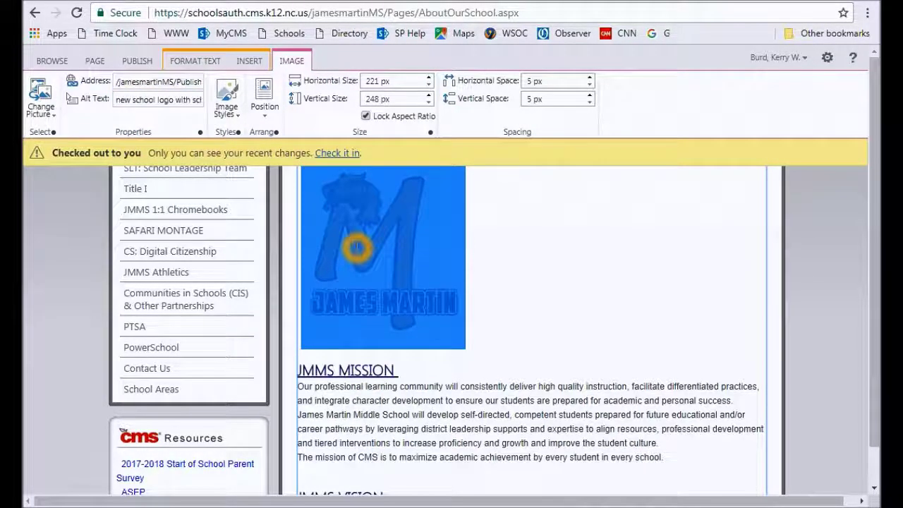
{"action": "key", "text": "Delete"}
{"action": "left_click", "coordinate": [303, 320]}
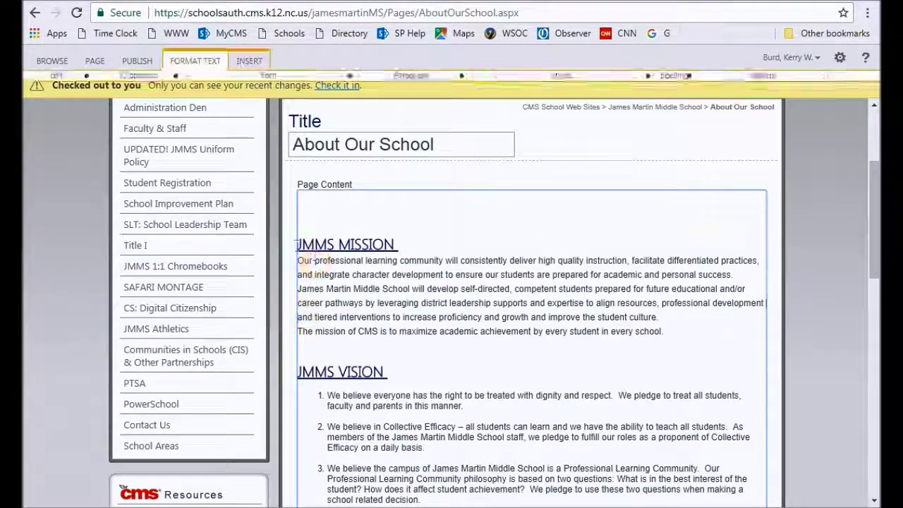
{"action": "left_click", "coordinate": [297, 244]}
{"action": "left_click", "coordinate": [299, 313]}
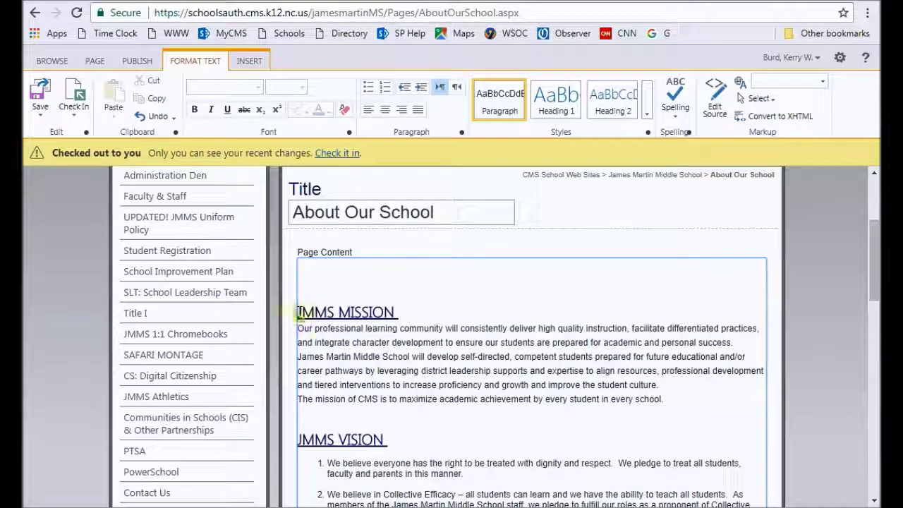
- Delete the empty lines above the JMMS MISSION heading and adjust the line spacing between the heading and the first mission paragraphs
{"action": "key", "text": "BackSpace"}
{"action": "key", "text": "BackSpace"}
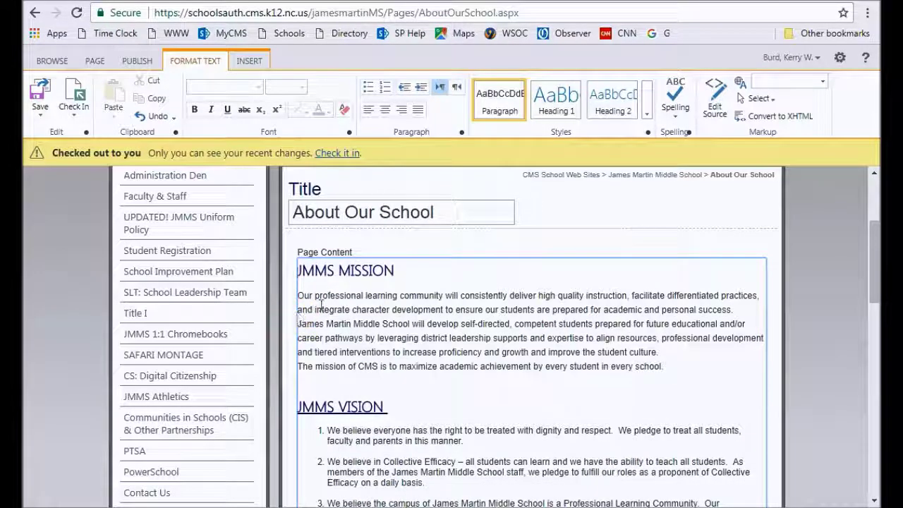
{"action": "key", "text": "BackSpace"}
{"action": "key", "text": "Return"}
{"action": "left_click", "coordinate": [298, 323]}
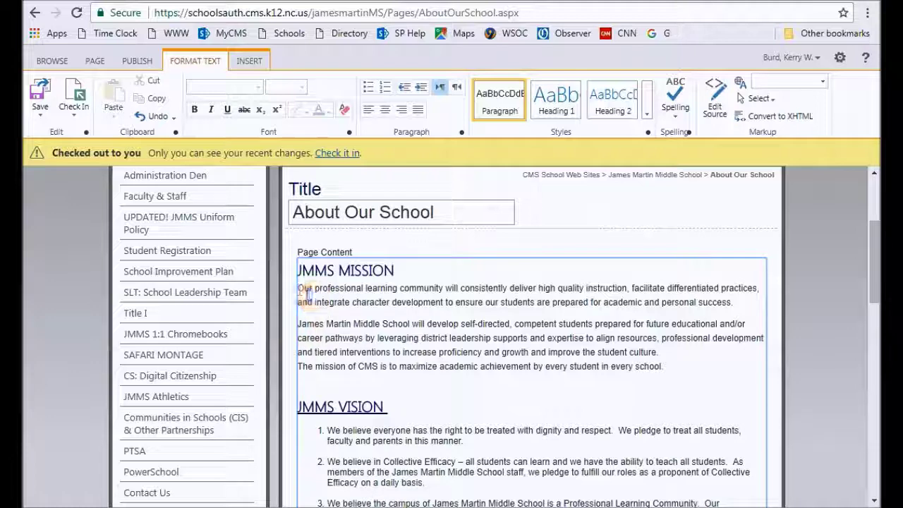
- Paste the James Martin logo at the start of the first mission paragraph and float it right so the text wraps beside it
{"action": "key", "text": "ctrl+v"}
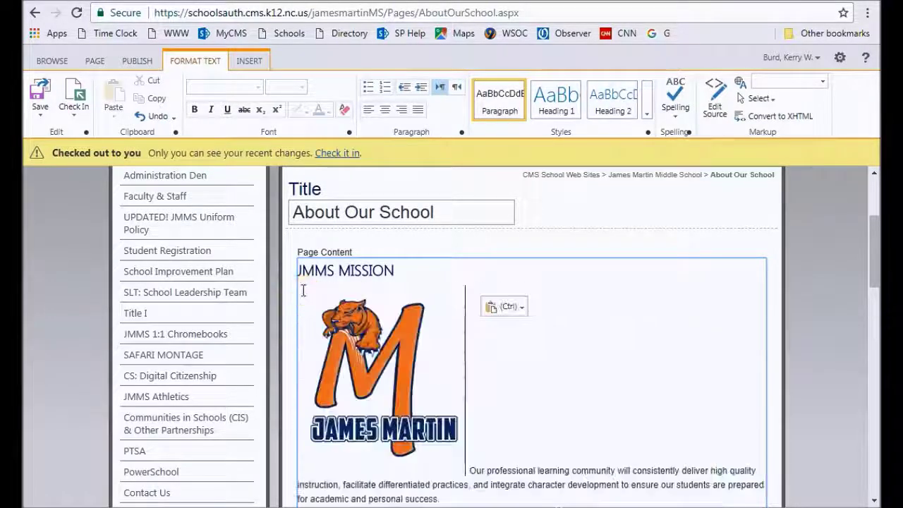
{"action": "left_click", "coordinate": [302, 289]}
{"action": "left_click", "coordinate": [292, 62]}
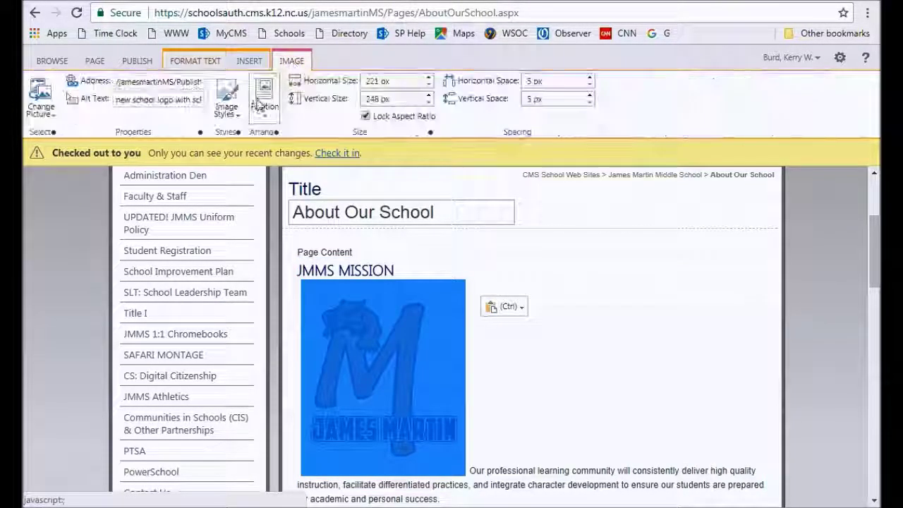
{"action": "left_click", "coordinate": [227, 95]}
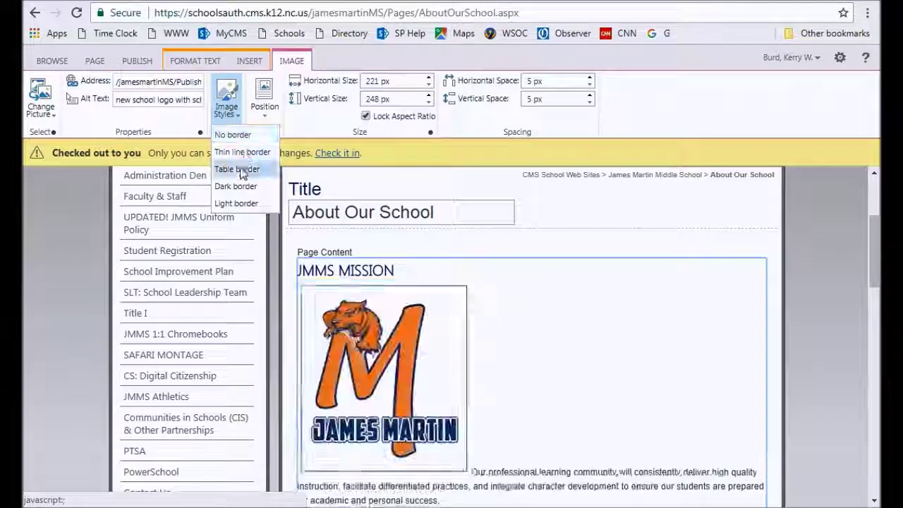
{"action": "left_click", "coordinate": [264, 96]}
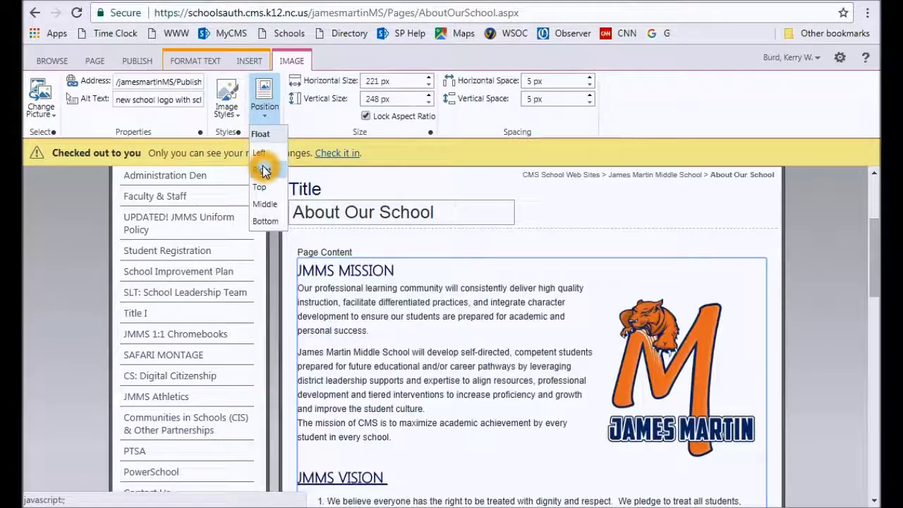
{"action": "left_click", "coordinate": [261, 170]}
- Underline the JMMS MISSION heading to match the JMMS VISION heading
{"action": "left_click", "coordinate": [494, 322]}
{"action": "left_click", "coordinate": [397, 271]}
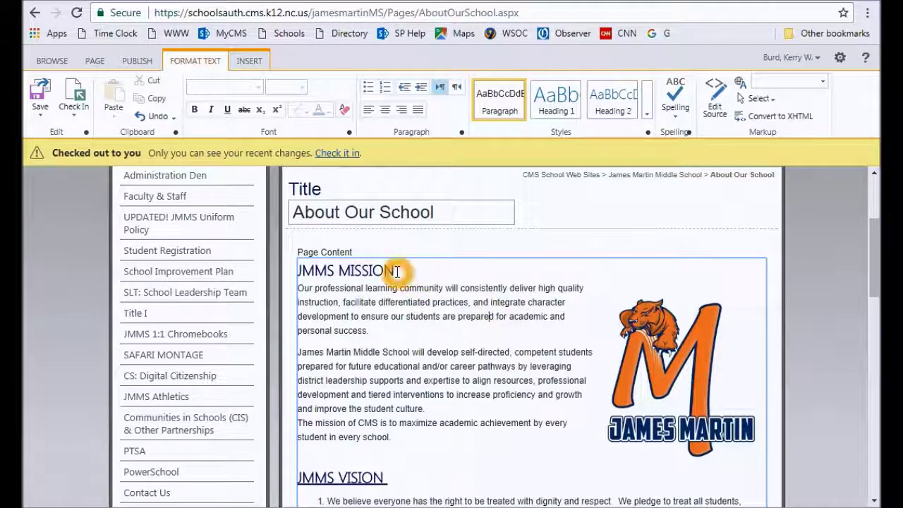
{"action": "left_click_drag", "start_coordinate": [300, 269], "coordinate": [297, 274]}
{"action": "left_click", "coordinate": [394, 302]}
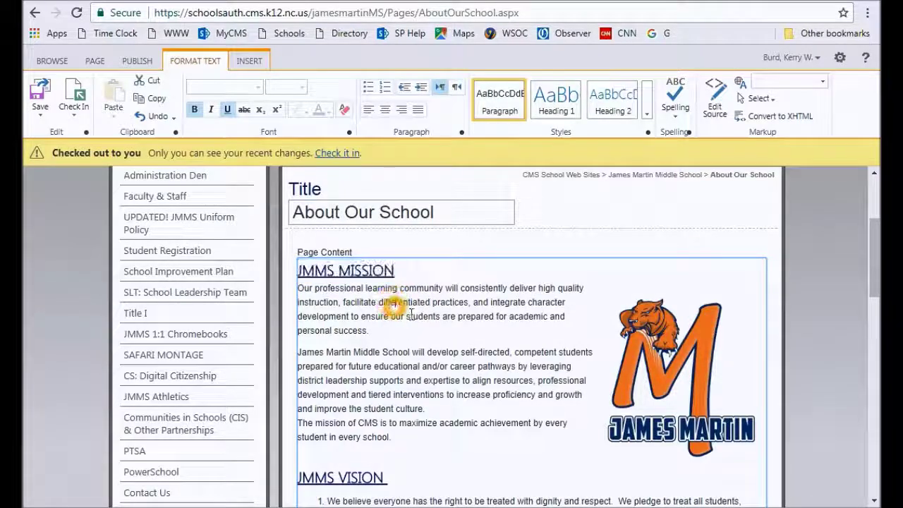
- Check in the About Our School page without comments and publish the draft
{"action": "scroll", "coordinate": [427, 305], "scroll_direction": "down", "scroll_amount": 1}
{"action": "scroll", "coordinate": [469, 339], "scroll_direction": "down", "scroll_amount": 2}
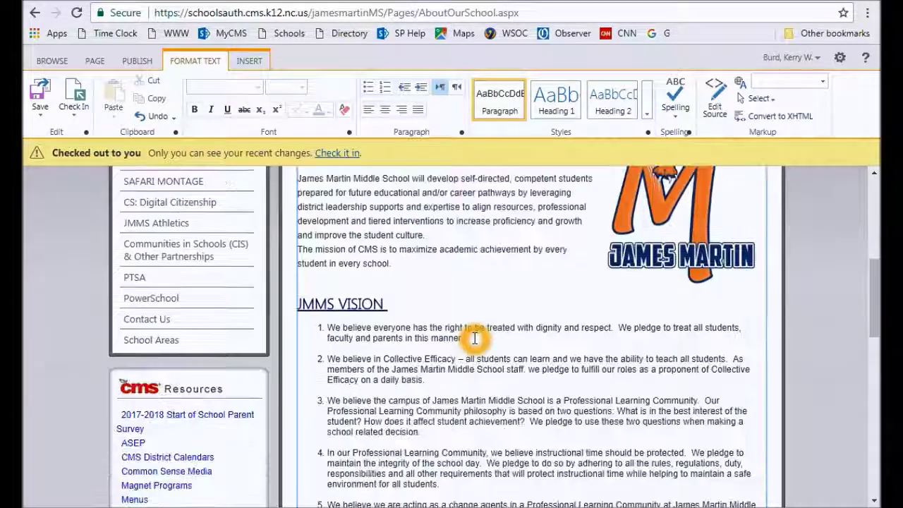
{"action": "scroll", "coordinate": [475, 338], "scroll_direction": "up", "scroll_amount": 1}
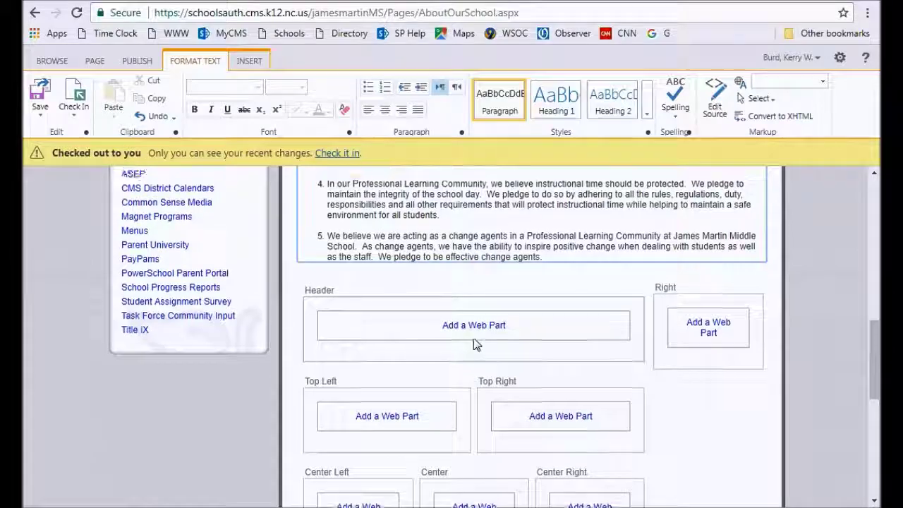
{"action": "scroll", "coordinate": [438, 303], "scroll_direction": "up", "scroll_amount": 5}
{"action": "left_click", "coordinate": [345, 154]}
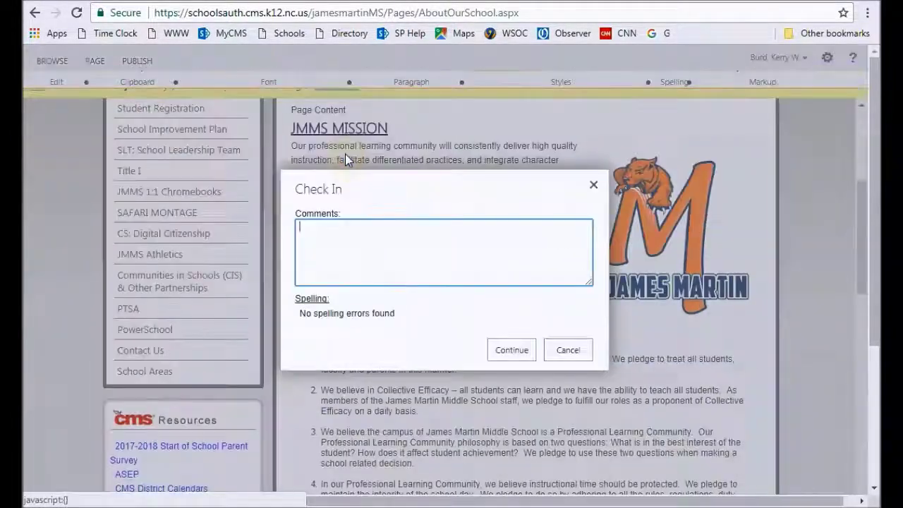
{"action": "left_click", "coordinate": [510, 346]}
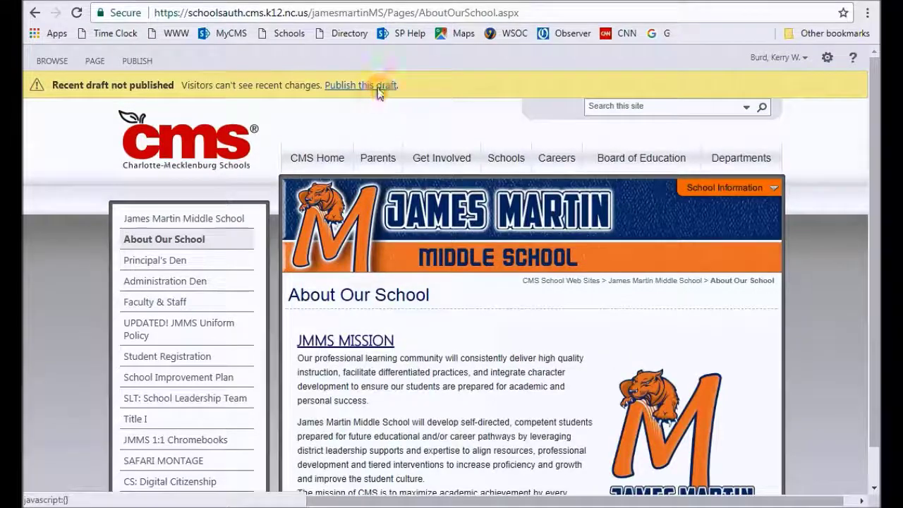
{"action": "left_click", "coordinate": [378, 90]}
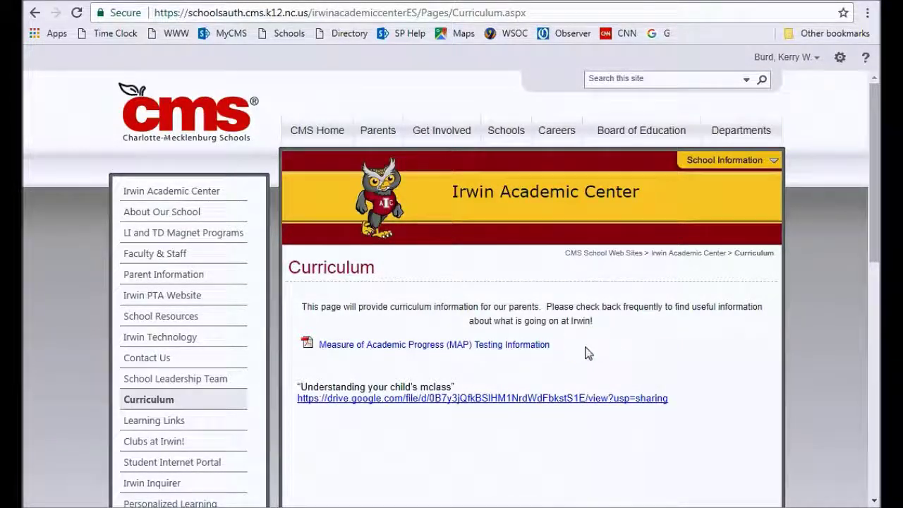
- Open the Google Drive link under "Understanding your child's mclass" on the Irwin Academic Center Curriculum page and download its PDF
{"action": "left_click", "coordinate": [471, 399]}
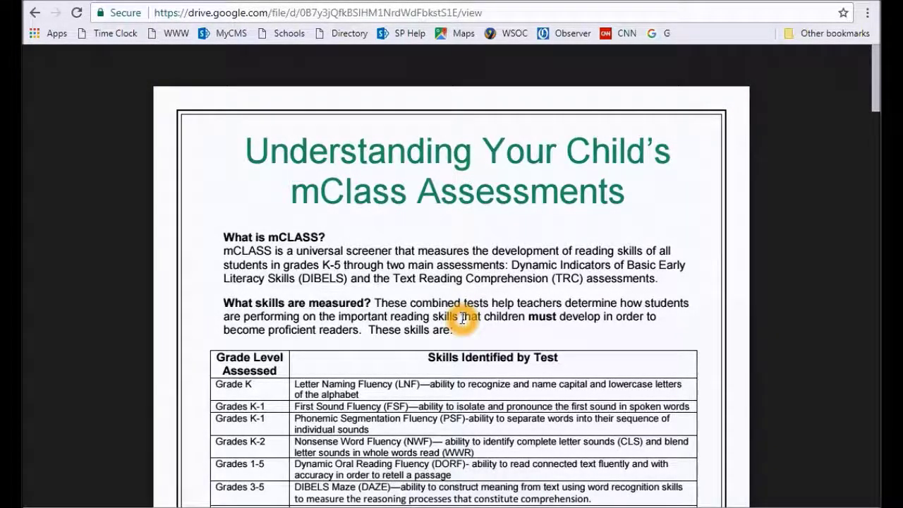
{"action": "left_click", "coordinate": [771, 69]}
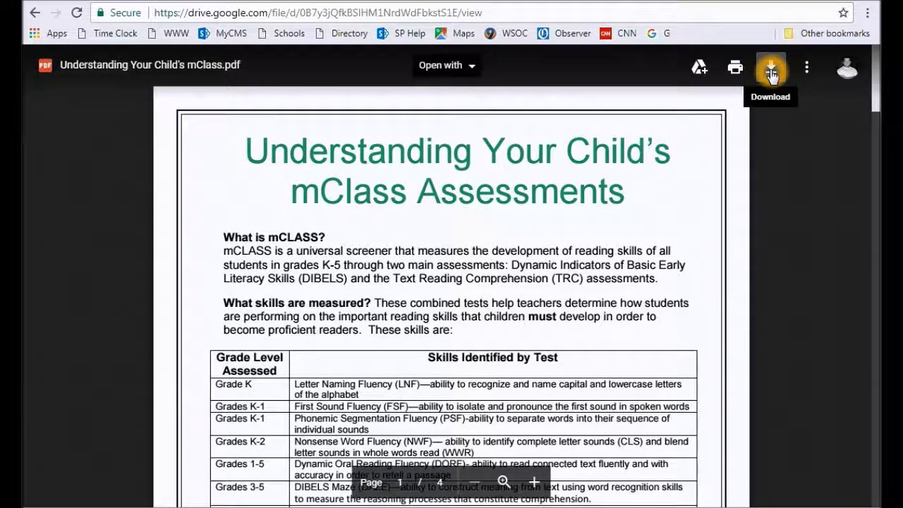
{"action": "left_click", "coordinate": [771, 70]}
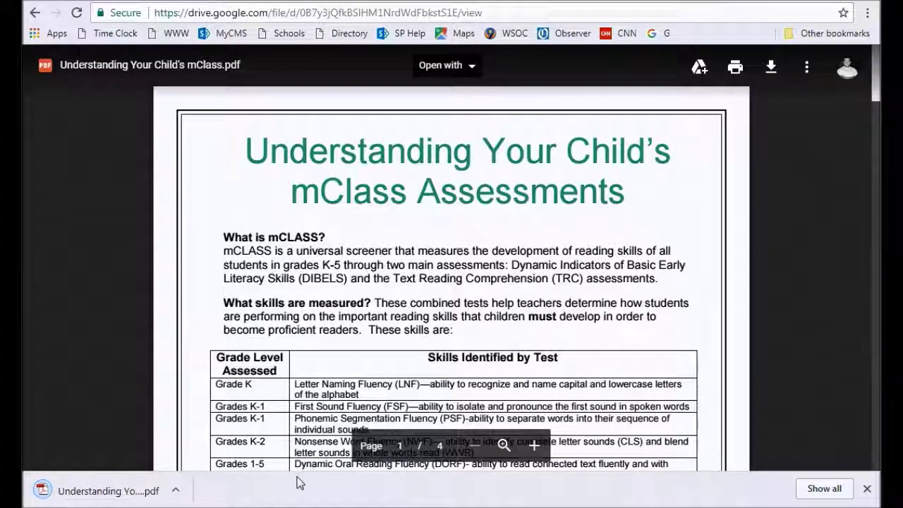
- Show the downloaded Understanding Your Child's mClass PDF in its folder, place it on the desktop, and close the folder and downloads page
{"action": "left_click", "coordinate": [823, 490]}
{"action": "left_click", "coordinate": [322, 200]}
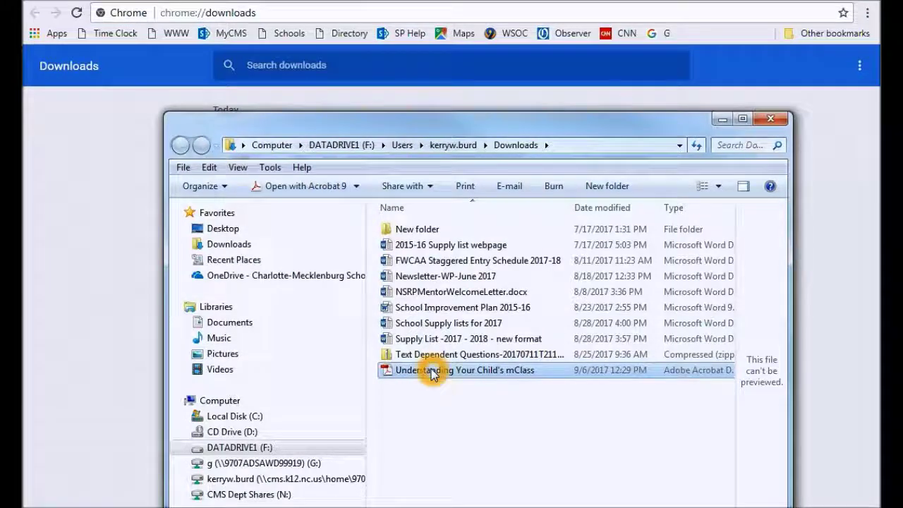
{"action": "left_click_drag", "start_coordinate": [429, 373], "coordinate": [28, 184]}
{"action": "left_click", "coordinate": [772, 119]}
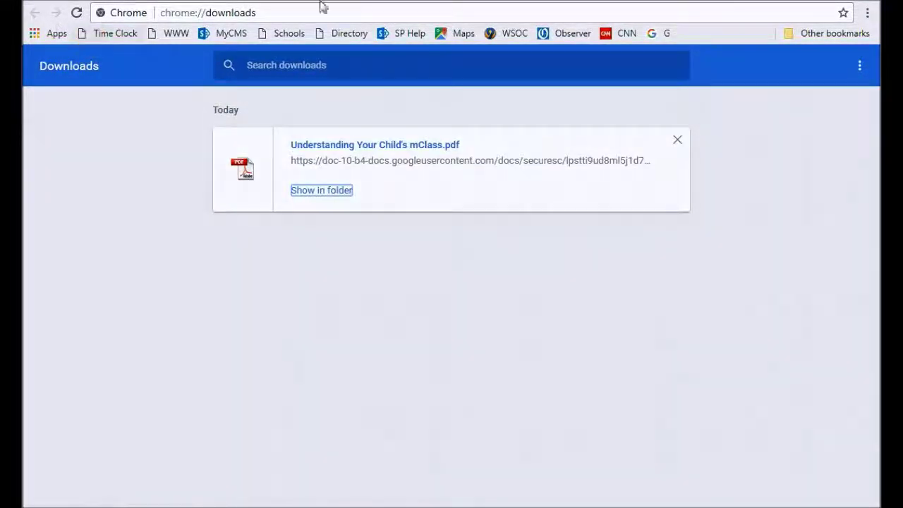
{"action": "left_click", "coordinate": [435, 1]}
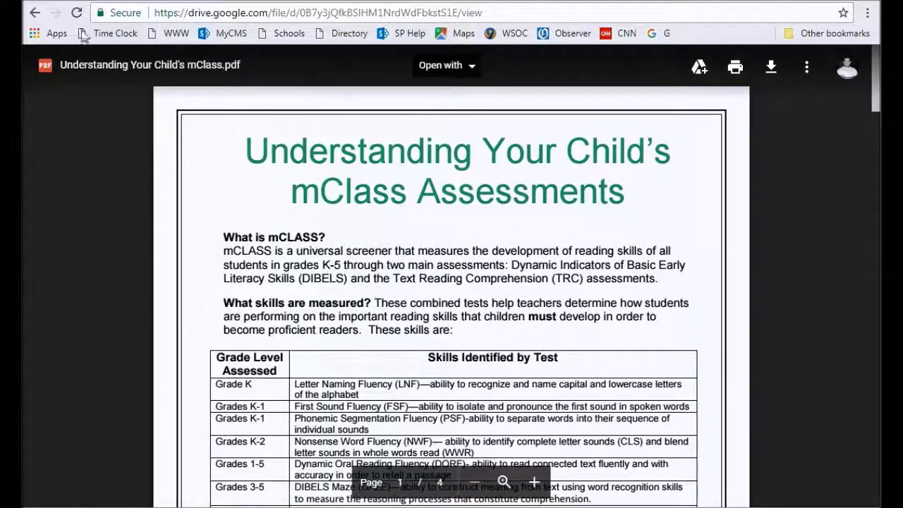
- Upload the Understanding Your Child's mClass PDF to the Documents library of the Irwin Academic Center site
{"action": "left_click", "coordinate": [35, 14]}
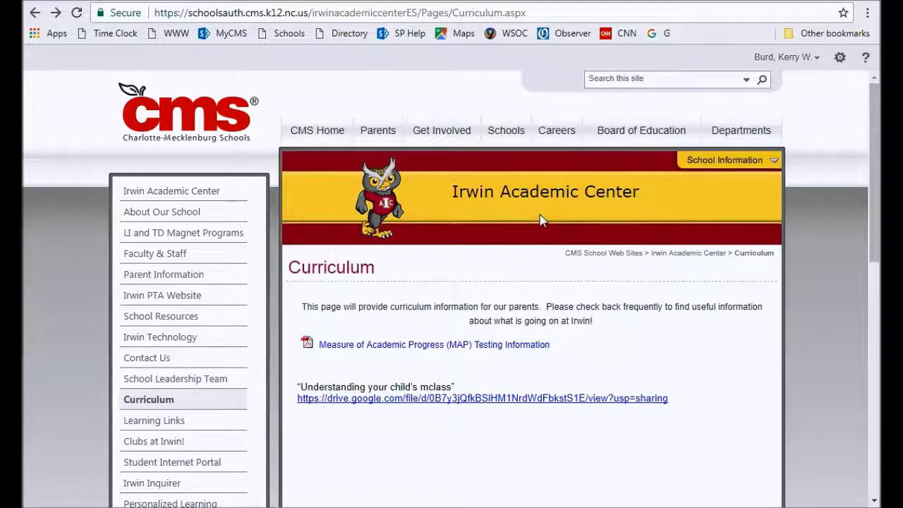
{"action": "left_click", "coordinate": [839, 59]}
{"action": "left_click", "coordinate": [750, 223]}
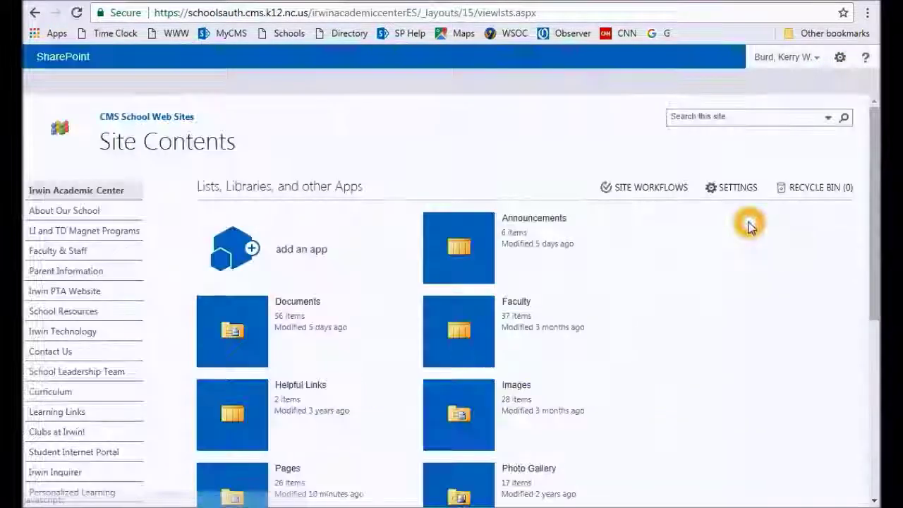
{"action": "left_click", "coordinate": [232, 326]}
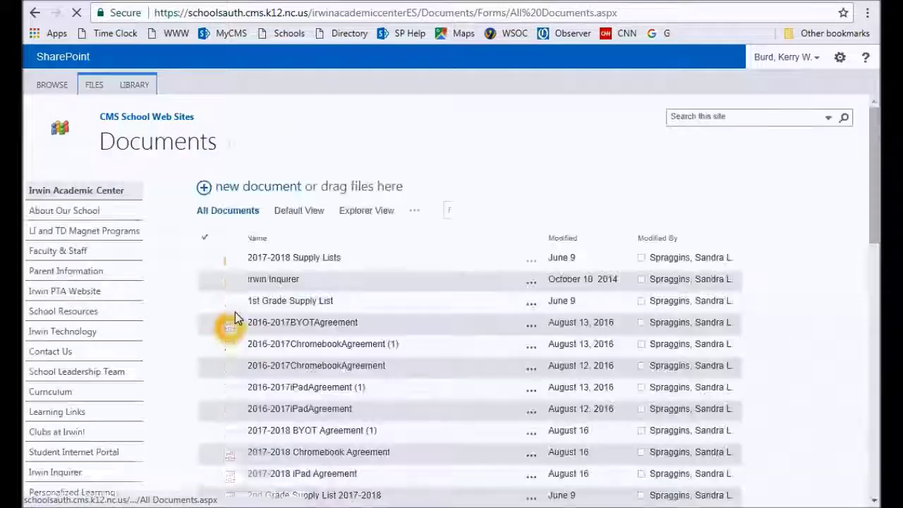
{"action": "left_click_drag", "start_coordinate": [7, 211], "coordinate": [313, 202]}
- Examine the file details and additional actions available for the uploaded Understanding Your Child's mClass document
{"action": "left_click", "coordinate": [568, 282]}
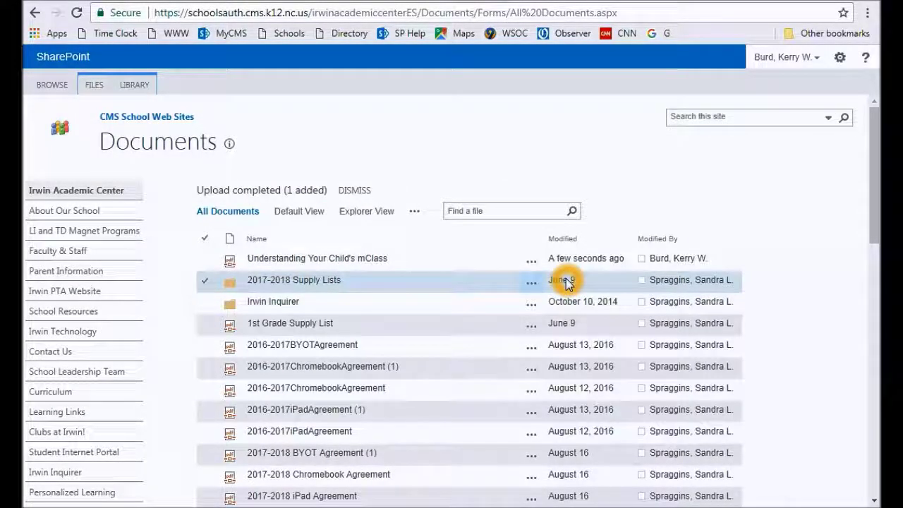
{"action": "left_click", "coordinate": [530, 264]}
{"action": "left_click", "coordinate": [717, 301]}
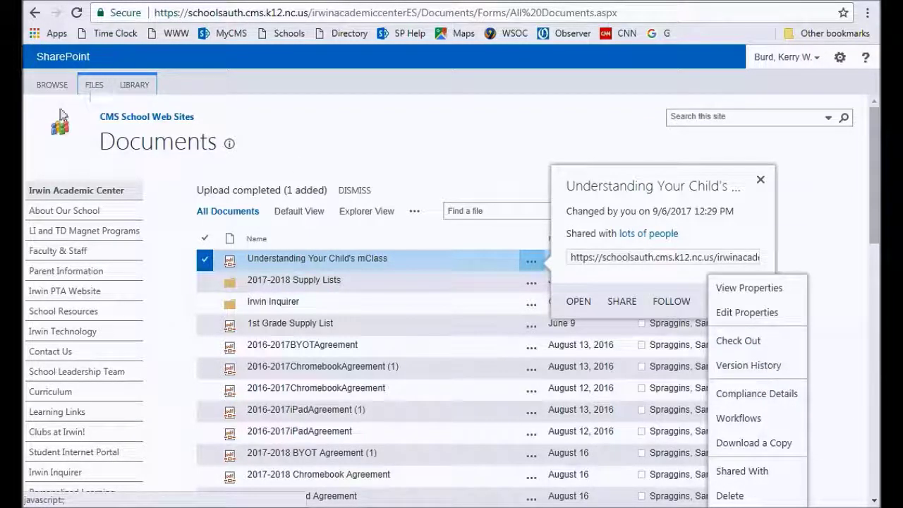
- Open the Irwin Academic Center Curriculum page for editing and insert three blank lines below the MAP Testing Information link
{"action": "left_click", "coordinate": [35, 14]}
{"action": "left_click", "coordinate": [34, 14]}
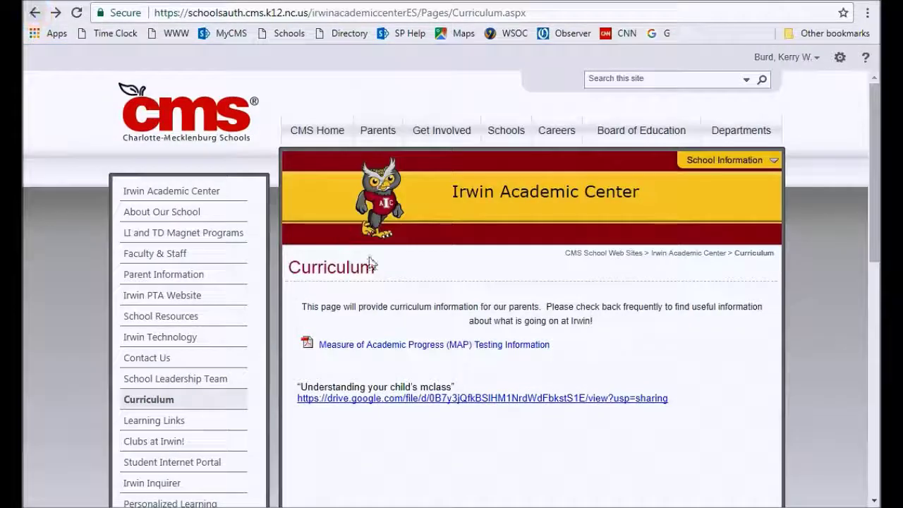
{"action": "left_click", "coordinate": [842, 59]}
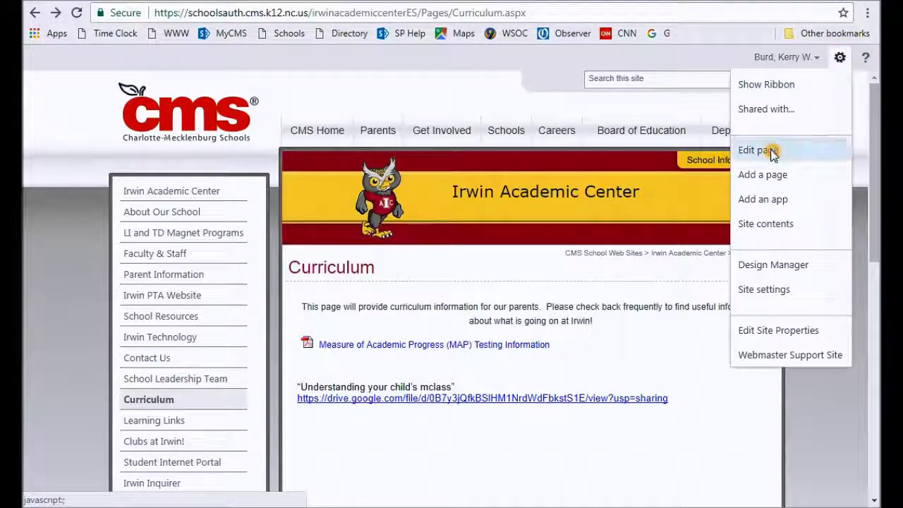
{"action": "left_click", "coordinate": [770, 150]}
{"action": "scroll", "coordinate": [640, 302], "scroll_direction": "down", "scroll_amount": 3}
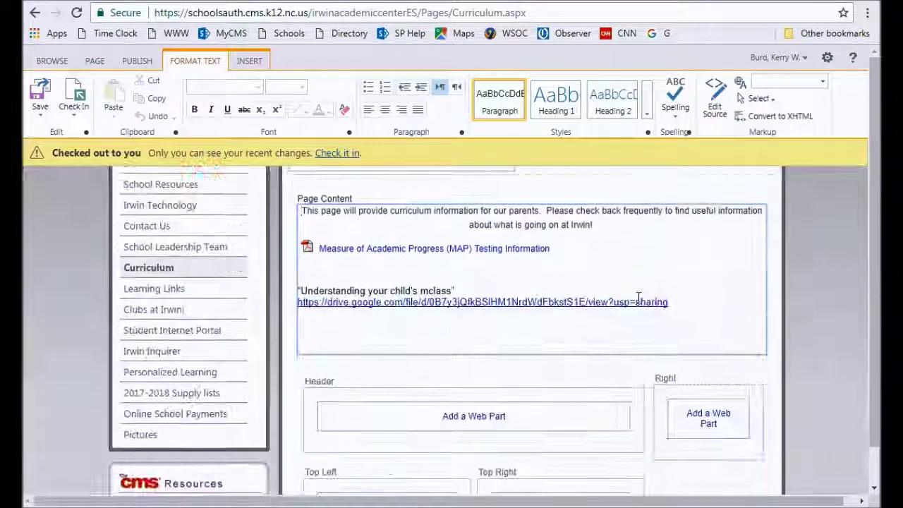
{"action": "left_click", "coordinate": [460, 252]}
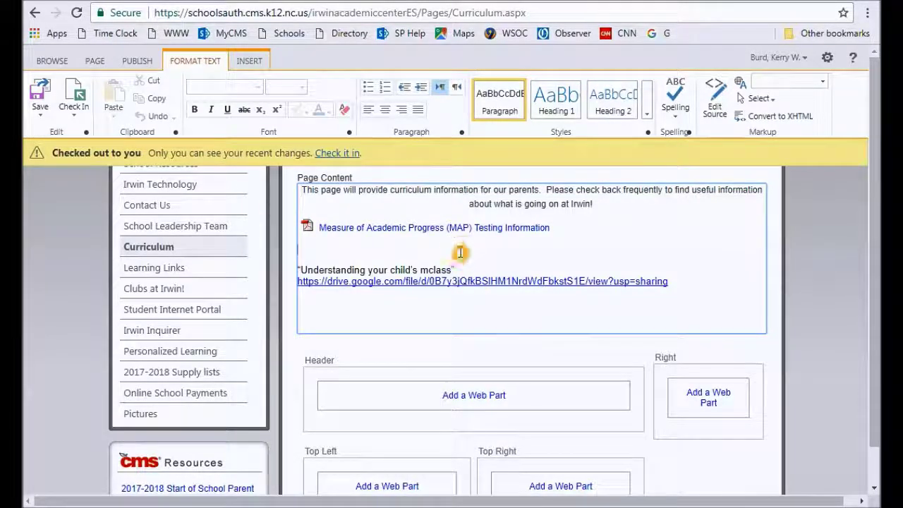
{"action": "key", "text": "Return"}
{"action": "key", "text": "Return"}
{"action": "key", "text": "Return"}
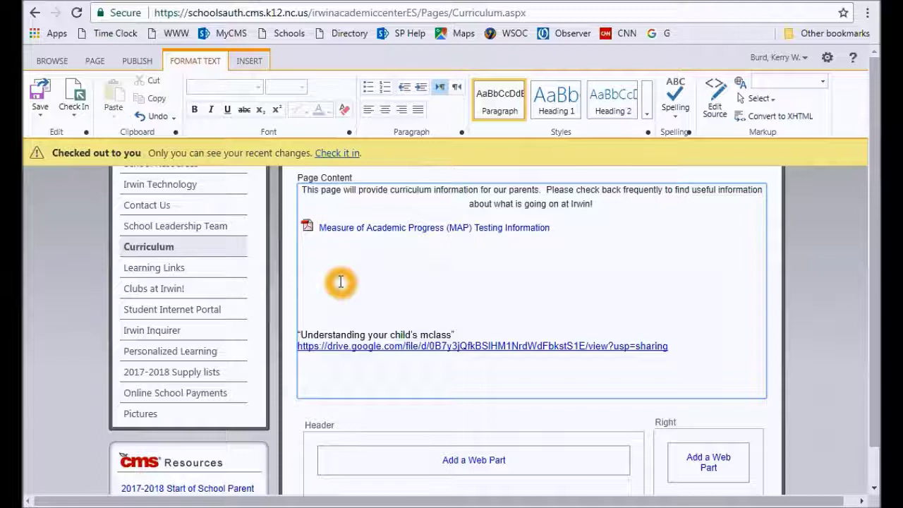
- Enter the line "Understanding Your Child's MCLASS PDF (Opens in New Window)" above the old mclass heading and Google Drive link
{"action": "type", "text": "Understan"}
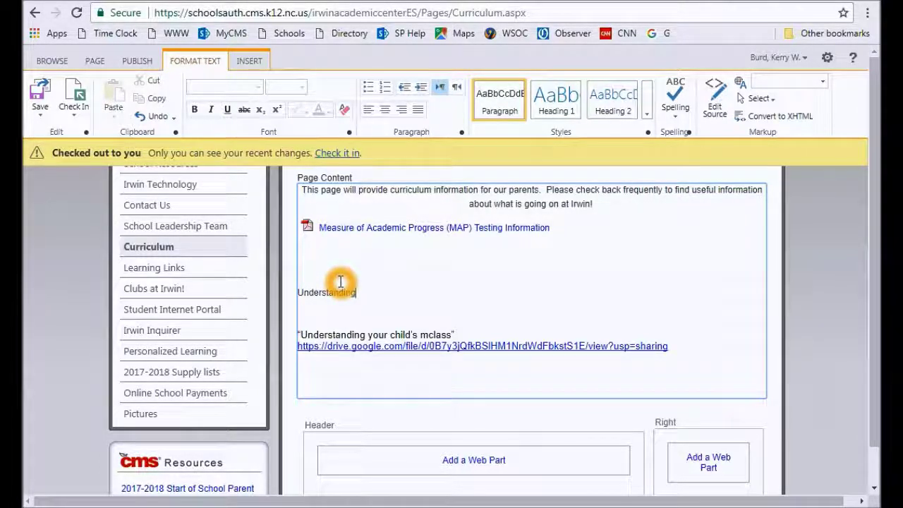
{"action": "type", "text": "ding "}
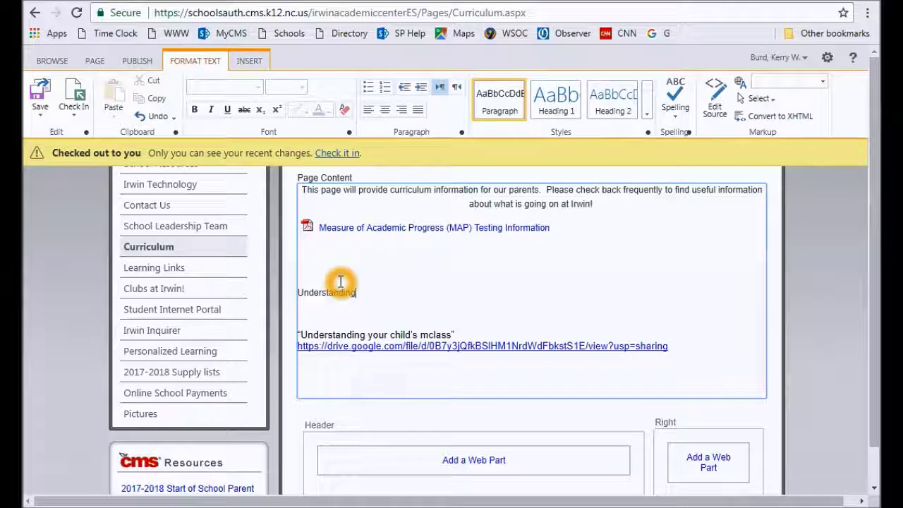
{"action": "type", "text": "Your C"}
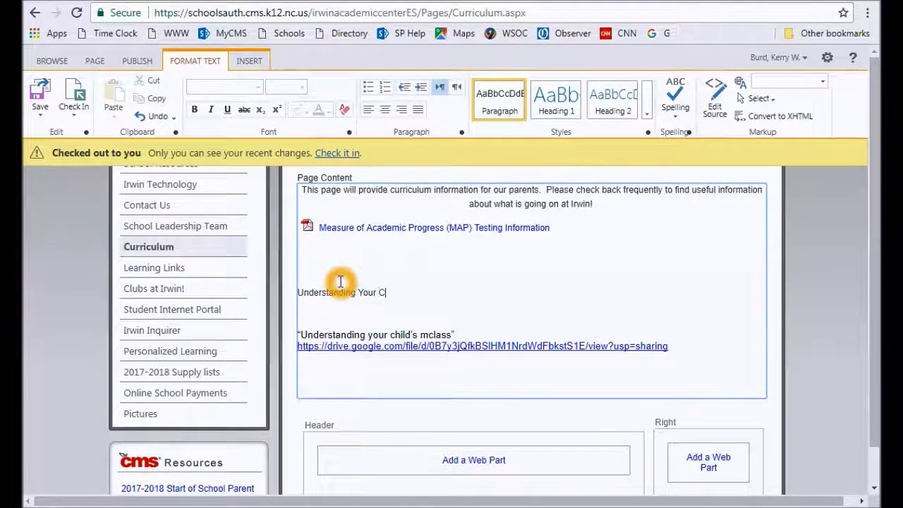
{"action": "type", "text": "hild's MCl"}
{"action": "key", "text": "BackSpace"}
{"action": "key", "text": "BackSpace"}
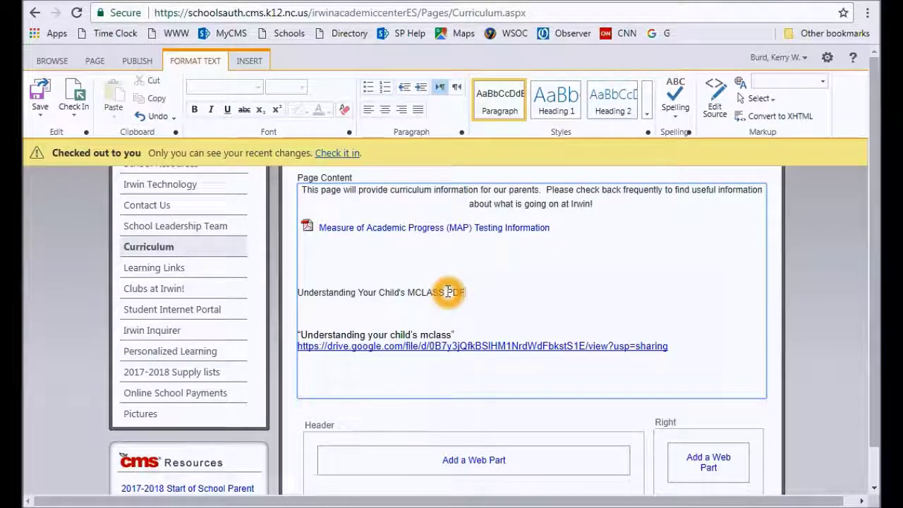
{"action": "type", "text": "Wpens in New "}
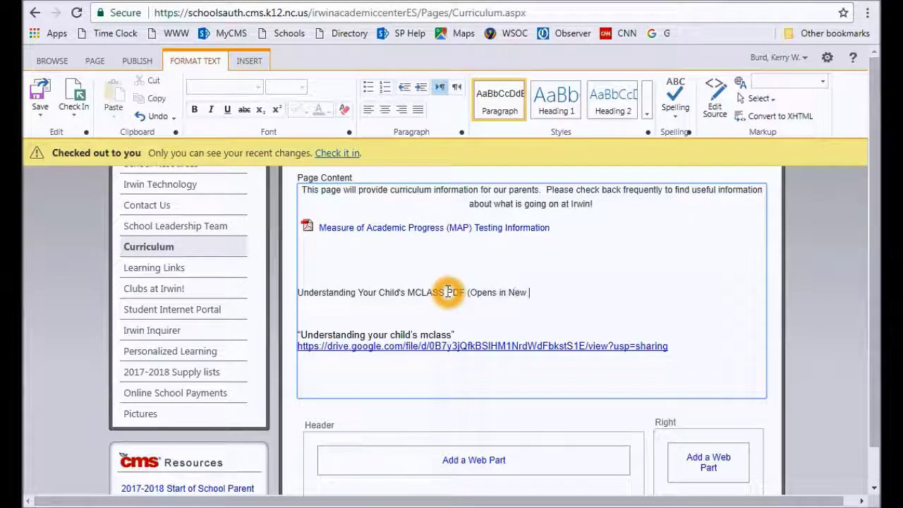
{"action": "type", "text": "Window)"}
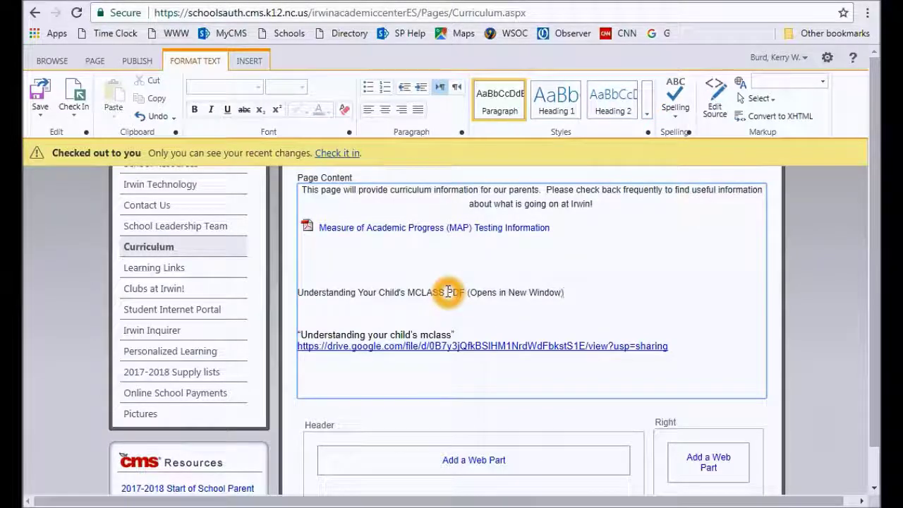
- Start a SharePoint link on the "Understanding Your Child's MCLASS PDF (Opens in New Window)" line and browse to the Irwin Academic Center Documents library
{"action": "left_click_drag", "start_coordinate": [571, 292], "coordinate": [296, 292]}
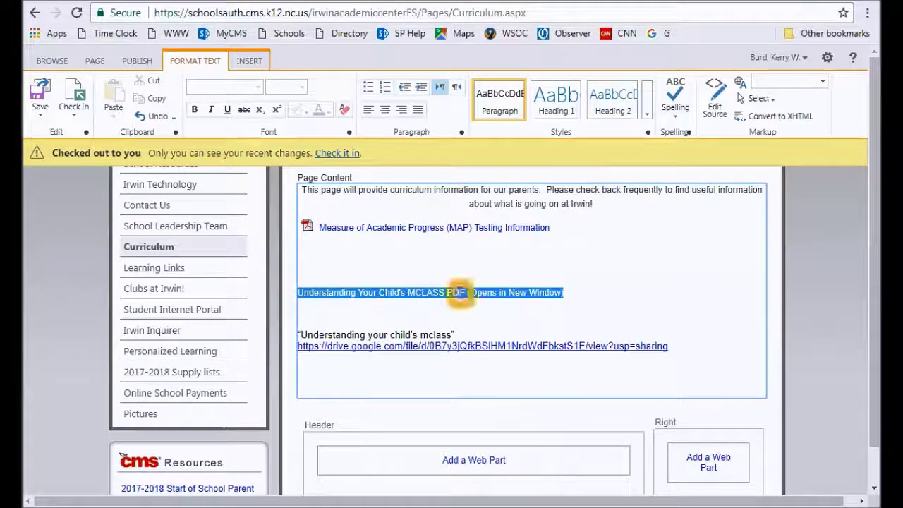
{"action": "left_click", "coordinate": [251, 59]}
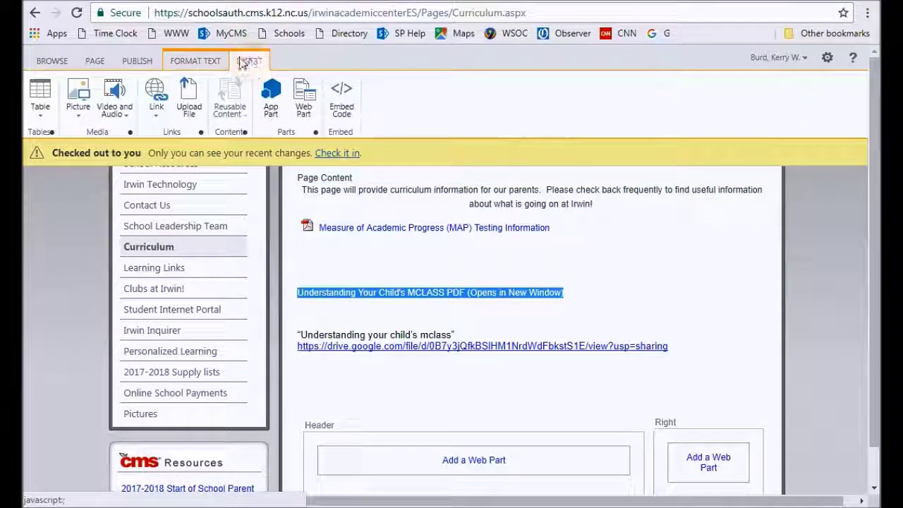
{"action": "left_click", "coordinate": [155, 107]}
{"action": "left_click", "coordinate": [166, 136]}
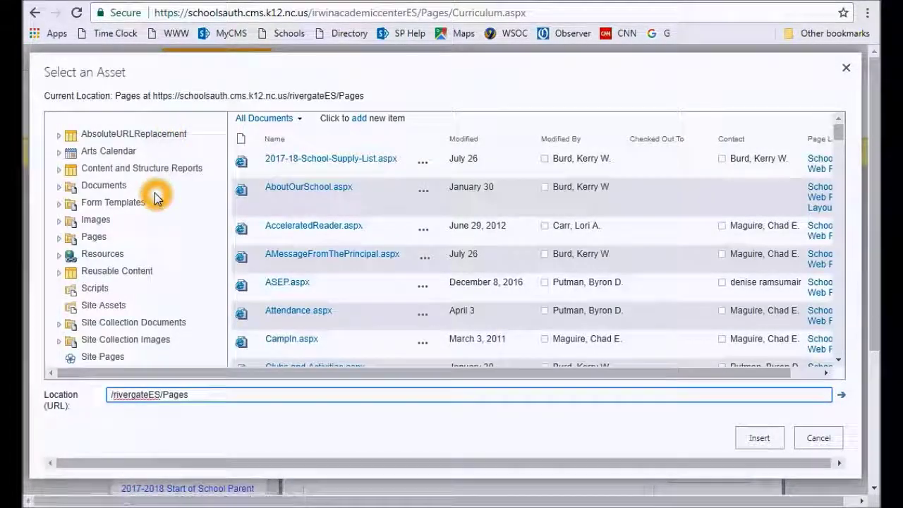
{"action": "scroll", "coordinate": [155, 197], "scroll_direction": "down", "scroll_amount": 5}
{"action": "scroll", "coordinate": [155, 191], "scroll_direction": "down", "scroll_amount": 10}
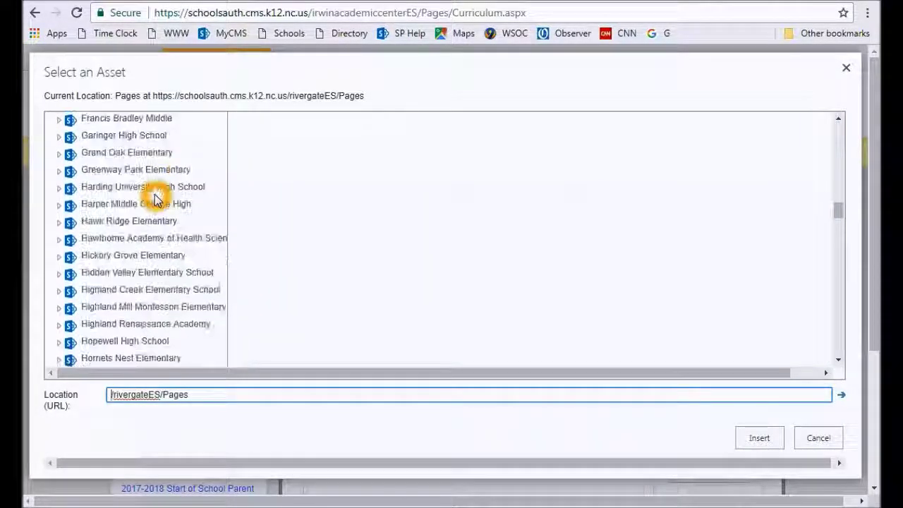
{"action": "scroll", "coordinate": [132, 245], "scroll_direction": "down", "scroll_amount": 7}
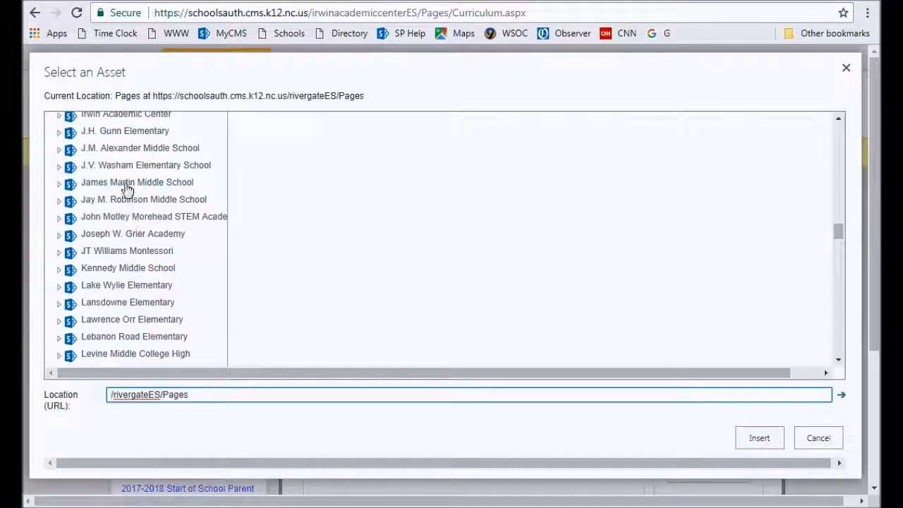
{"action": "scroll", "coordinate": [103, 204], "scroll_direction": "up", "scroll_amount": 4}
{"action": "left_click", "coordinate": [120, 314]}
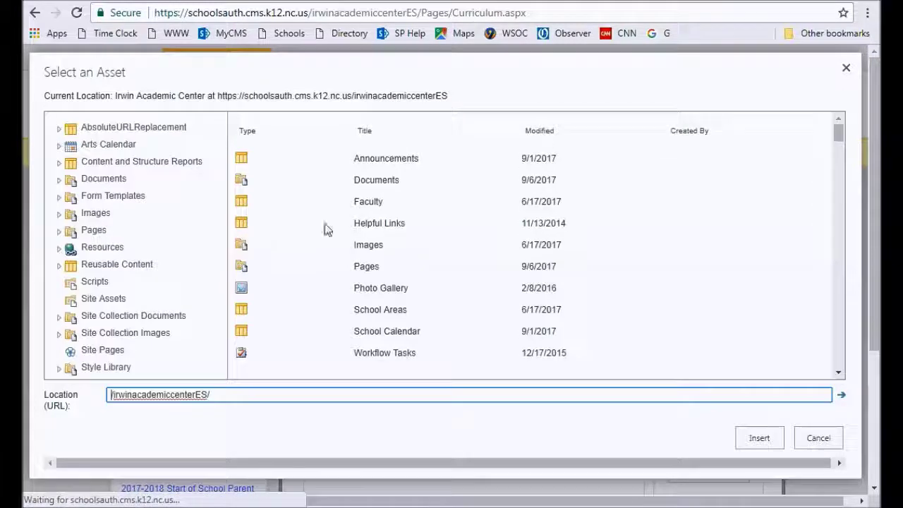
{"action": "double_click", "coordinate": [367, 179]}
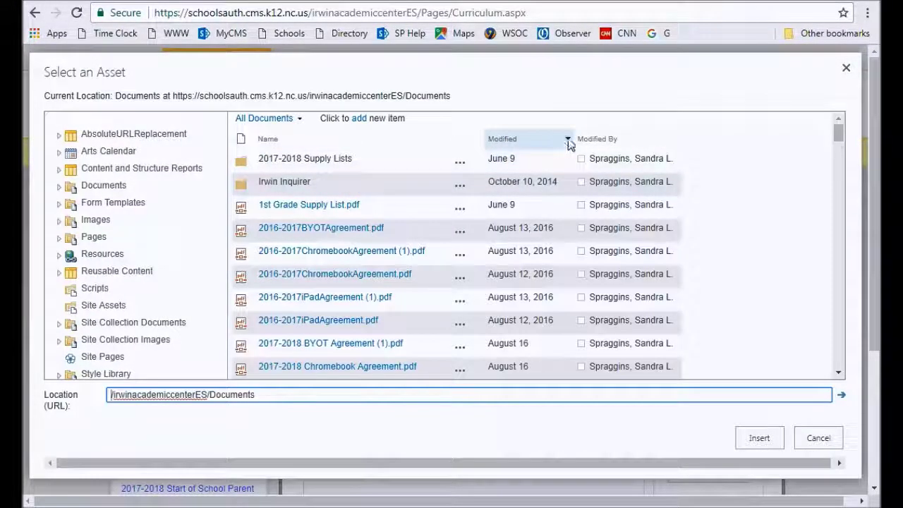
- Sort the library by modified date in descending order and insert Understanding Your Child's mClass.pdf as the link target
{"action": "left_click", "coordinate": [568, 141]}
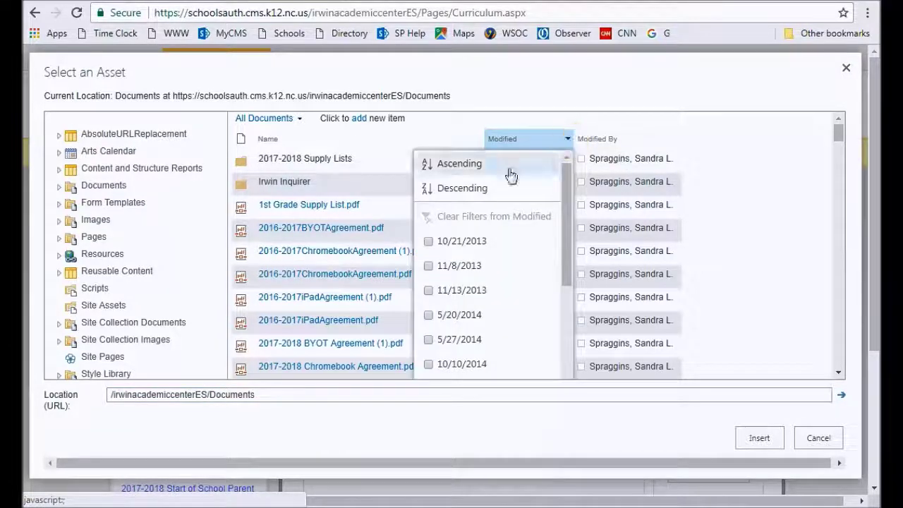
{"action": "left_click", "coordinate": [462, 191]}
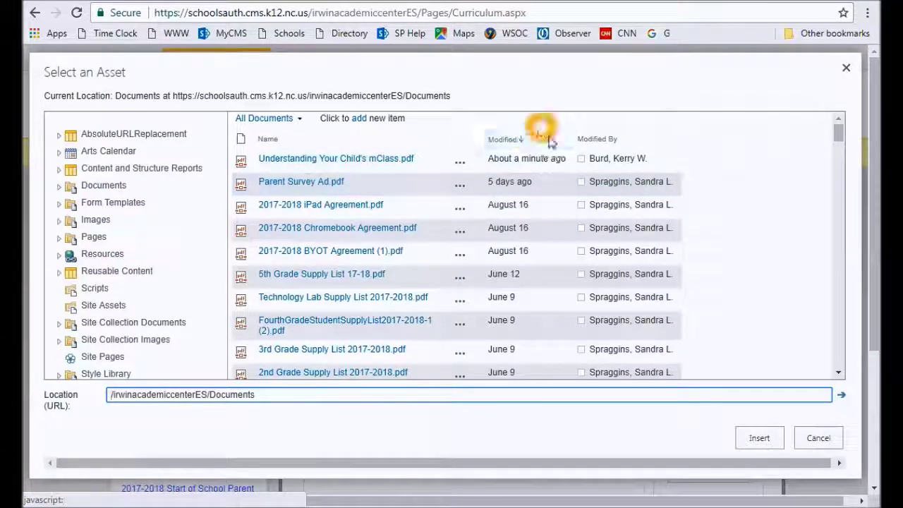
{"action": "left_click", "coordinate": [567, 139]}
{"action": "left_click", "coordinate": [496, 187]}
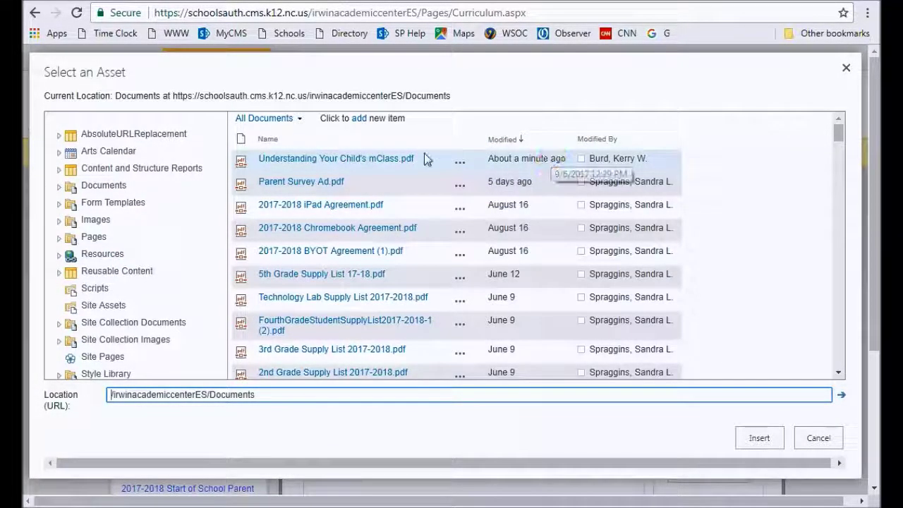
{"action": "left_click", "coordinate": [257, 394]}
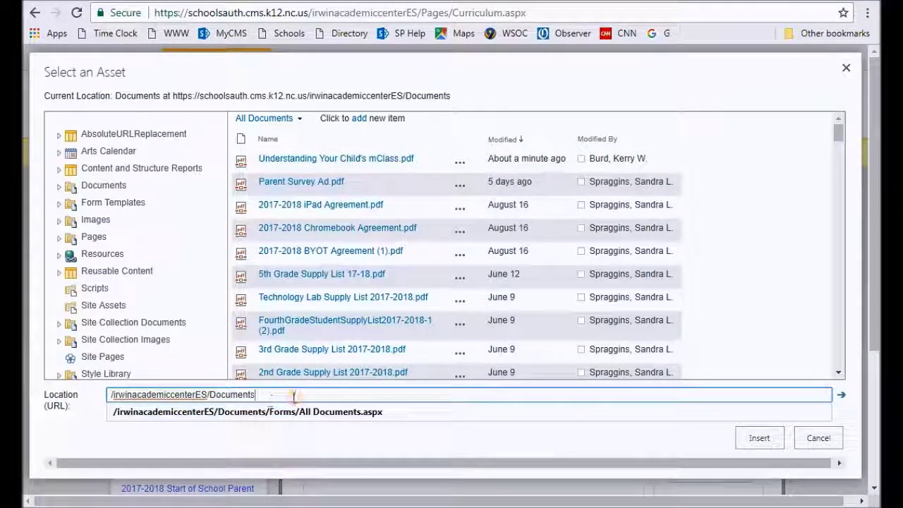
{"action": "left_click", "coordinate": [363, 162]}
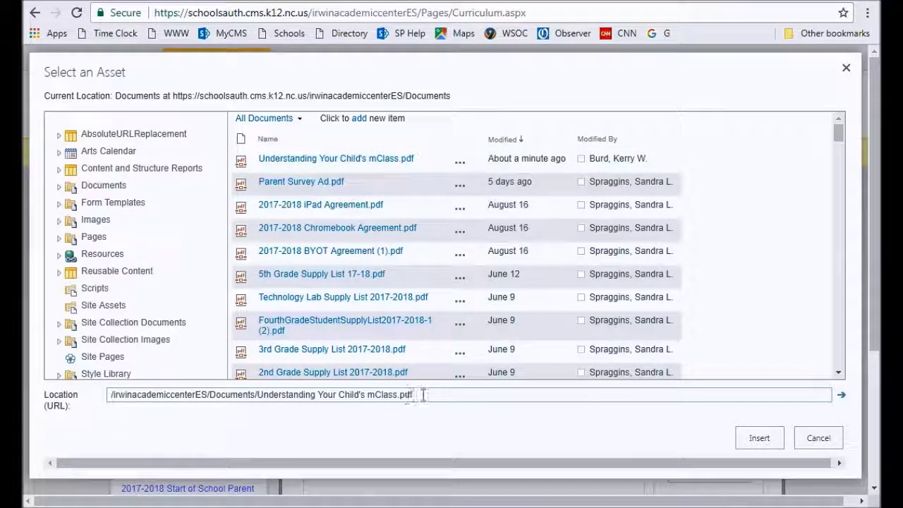
{"action": "left_click", "coordinate": [755, 439]}
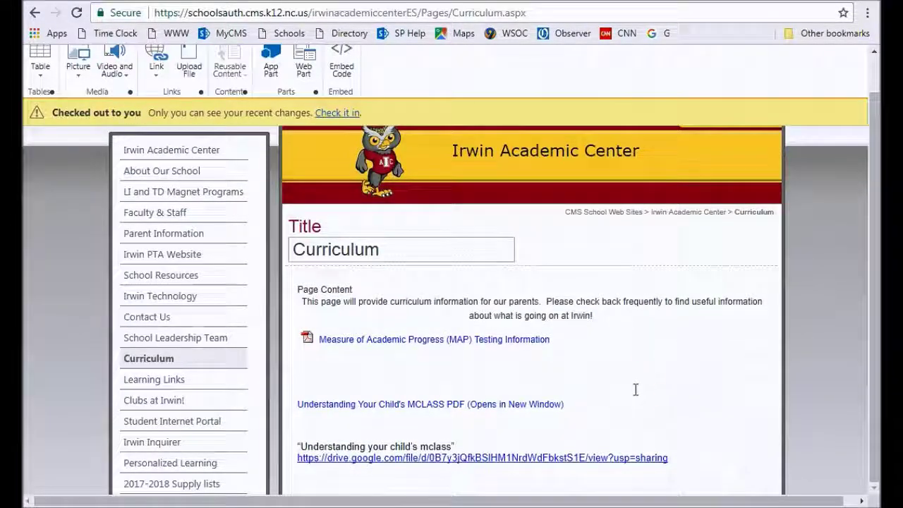
- Set the Understanding Your Child's MCLASS PDF link to open in a new tab
{"action": "scroll", "coordinate": [634, 388], "scroll_direction": "down", "scroll_amount": 2}
{"action": "left_click_drag", "start_coordinate": [570, 332], "coordinate": [298, 332]}
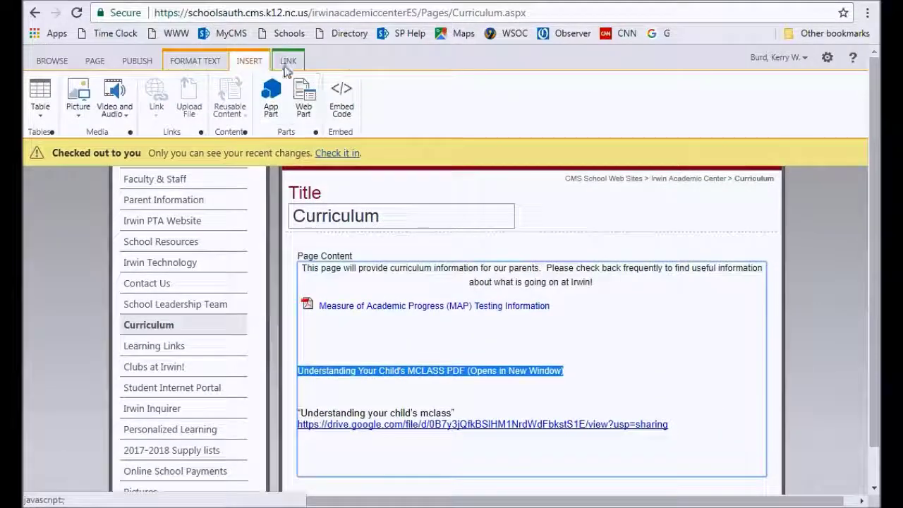
{"action": "left_click", "coordinate": [288, 61]}
{"action": "left_click", "coordinate": [260, 82]}
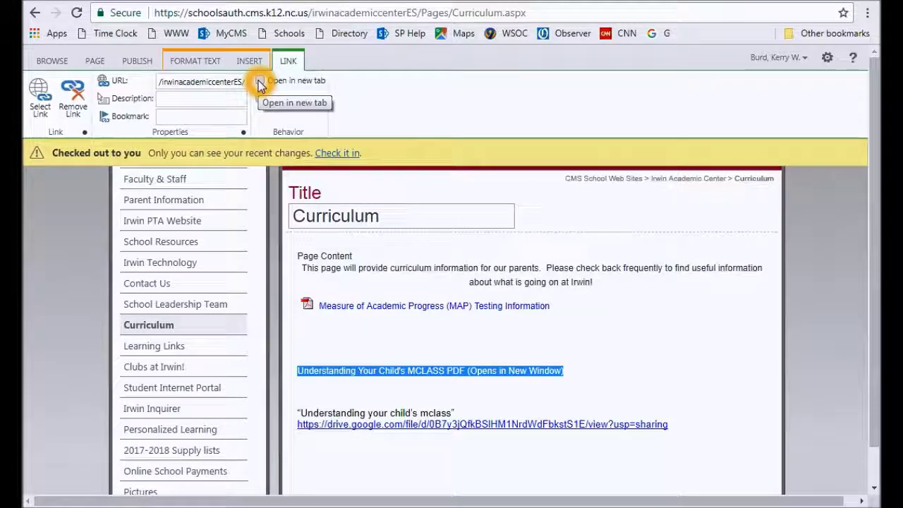
{"action": "left_click", "coordinate": [260, 81]}
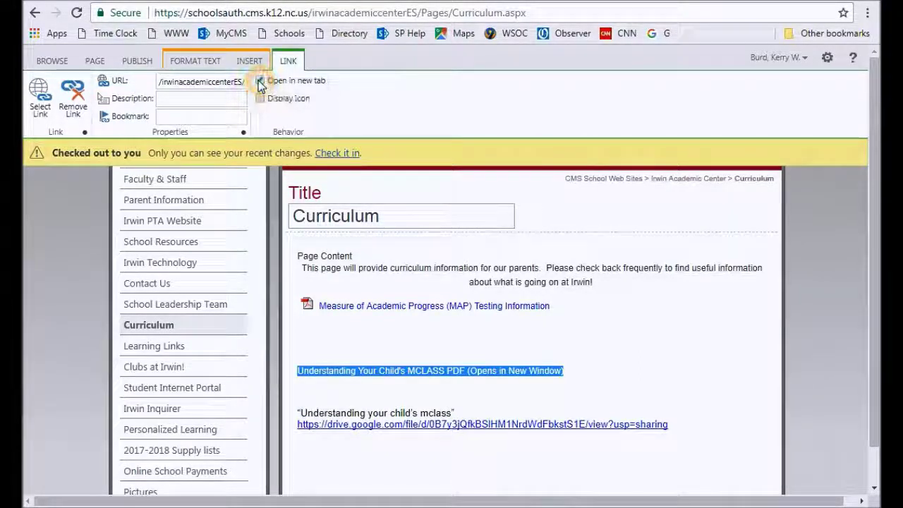
- Underline and bold the Understanding Your Child's MCLASS PDF link text
{"action": "left_click", "coordinate": [298, 370]}
{"action": "left_click_drag", "start_coordinate": [299, 371], "coordinate": [568, 368]}
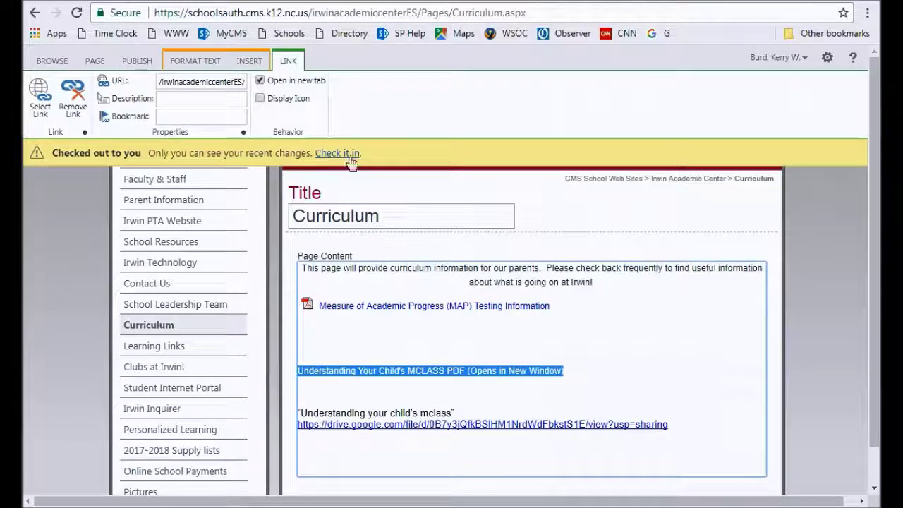
{"action": "left_click", "coordinate": [185, 61]}
{"action": "left_click", "coordinate": [230, 112]}
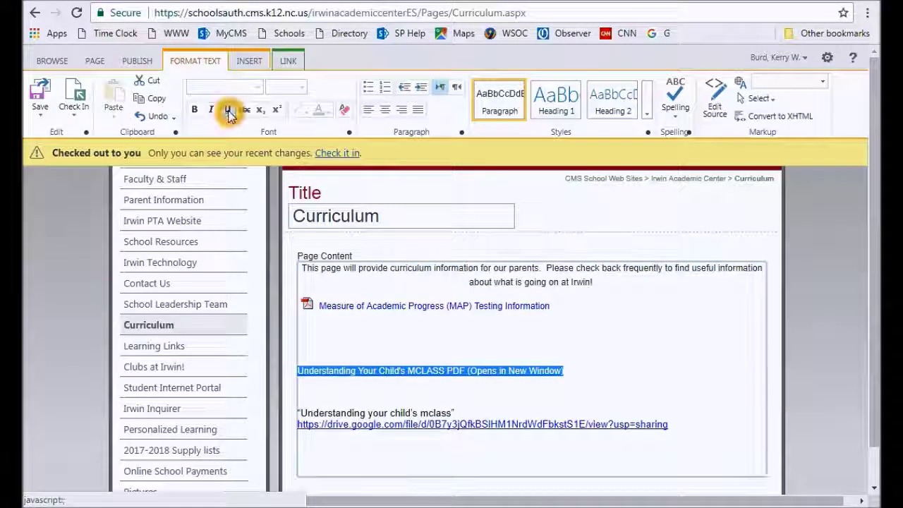
{"action": "left_click", "coordinate": [194, 110]}
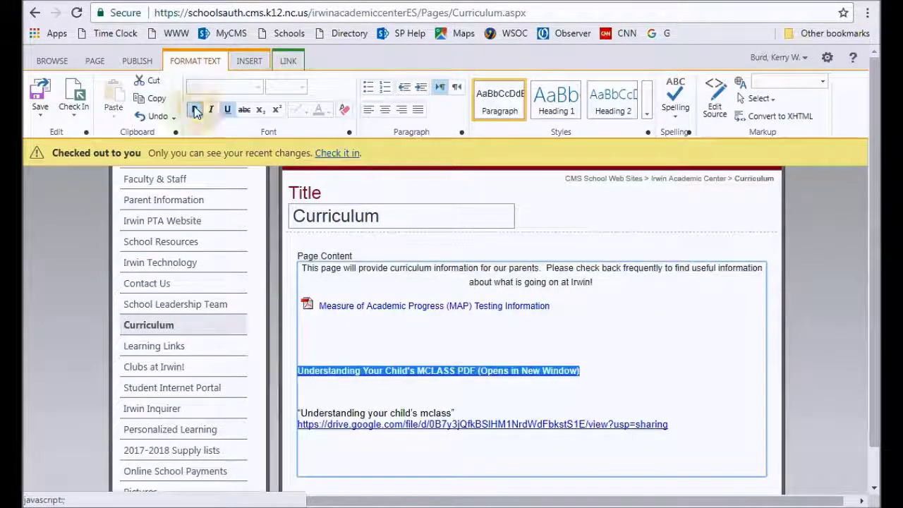
{"action": "left_click", "coordinate": [407, 385]}
- Delete the old "Understanding your child's mclass" heading with its Google Drive link, and remove the empty lines below the new link
{"action": "left_click_drag", "start_coordinate": [691, 434], "coordinate": [338, 402]}
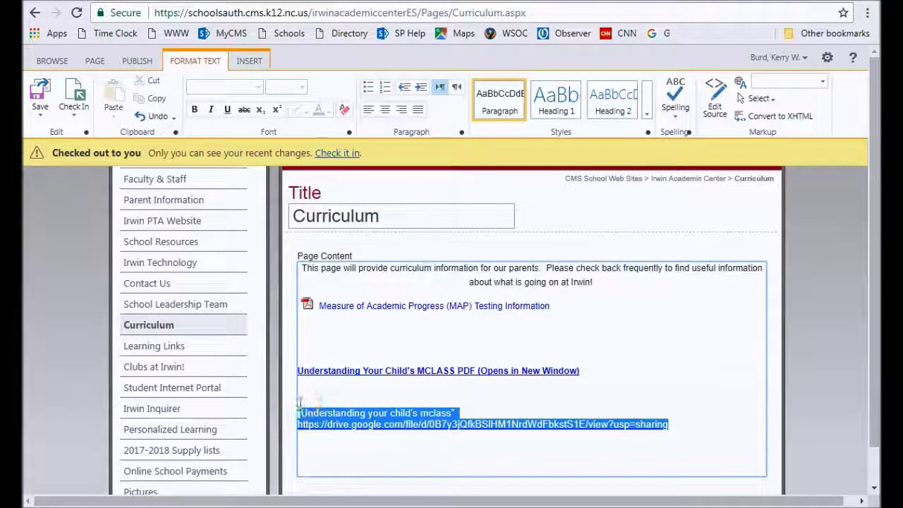
{"action": "key", "text": "Delete"}
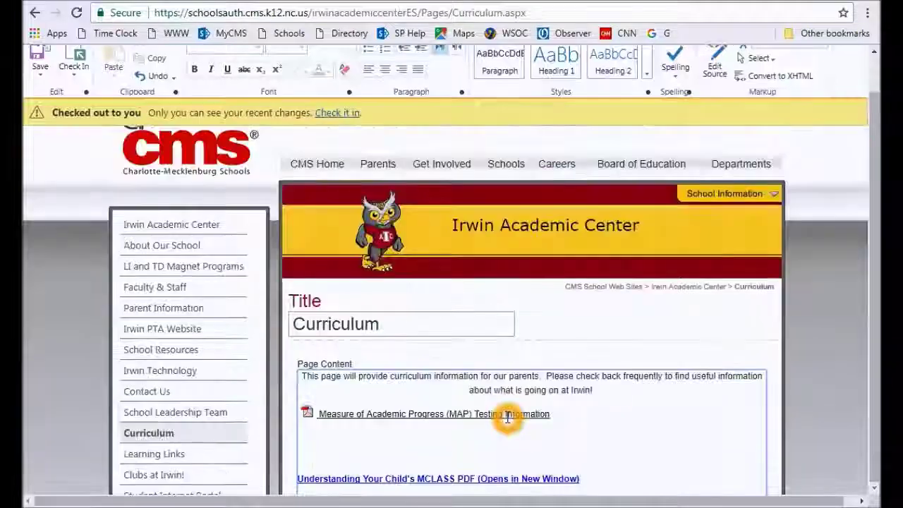
{"action": "scroll", "coordinate": [637, 397], "scroll_direction": "down", "scroll_amount": 2}
{"action": "left_click", "coordinate": [473, 387]}
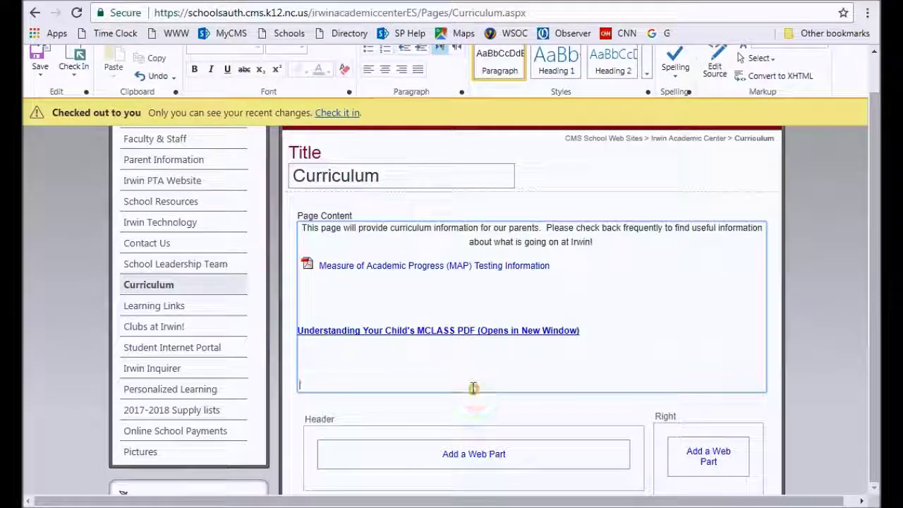
{"action": "key", "text": "BackSpace"}
{"action": "key", "text": "BackSpace"}
{"action": "key", "text": "BackSpace"}
{"action": "key", "text": "BackSpace"}
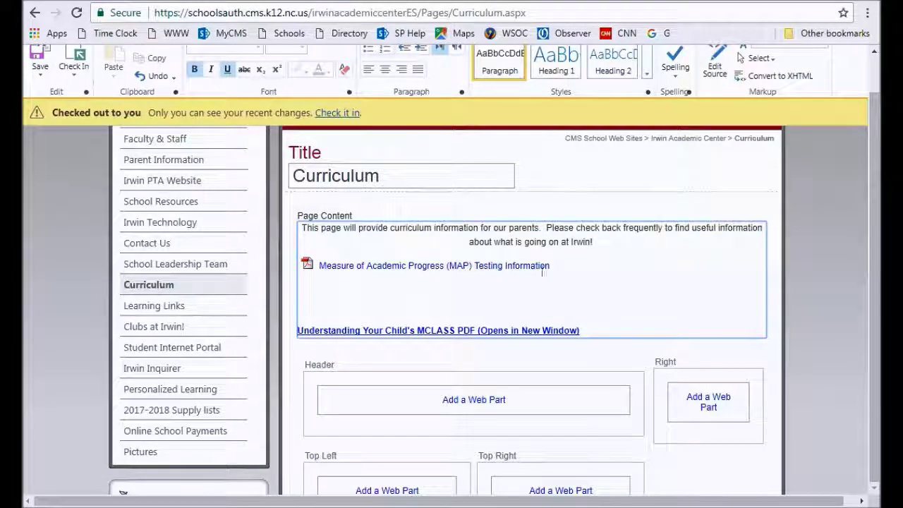
- Check the new-tab setting of the Measure of Academic Progress (MAP) Testing Information link
{"action": "left_click_drag", "start_coordinate": [546, 264], "coordinate": [320, 264]}
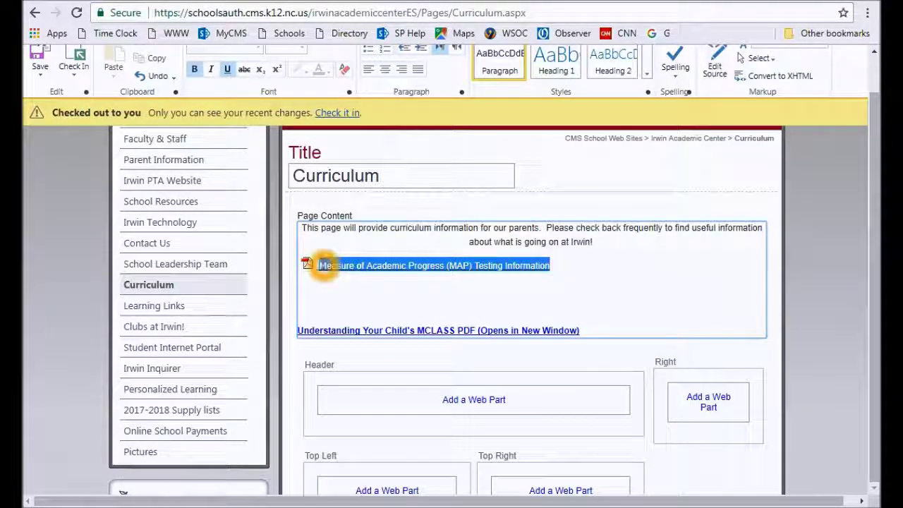
{"action": "scroll", "coordinate": [311, 72], "scroll_direction": "up", "scroll_amount": 1}
{"action": "left_click", "coordinate": [294, 67]}
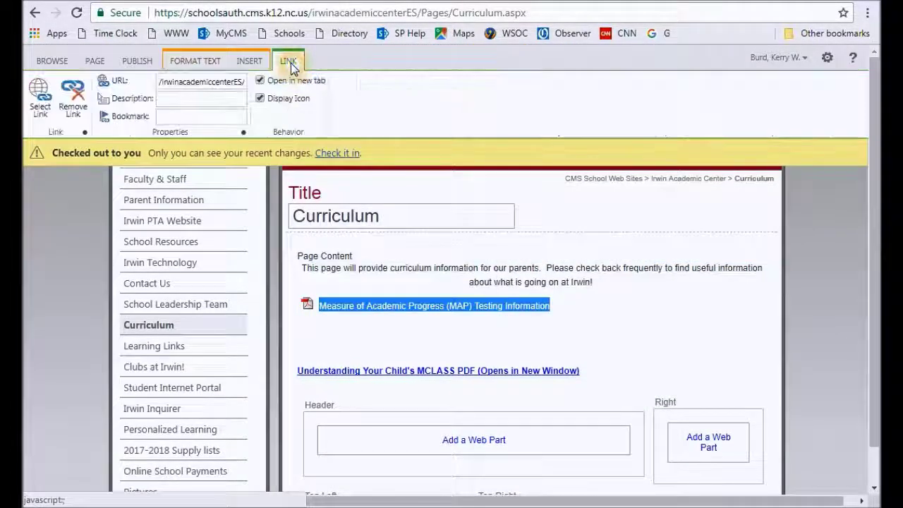
{"action": "left_click", "coordinate": [261, 83]}
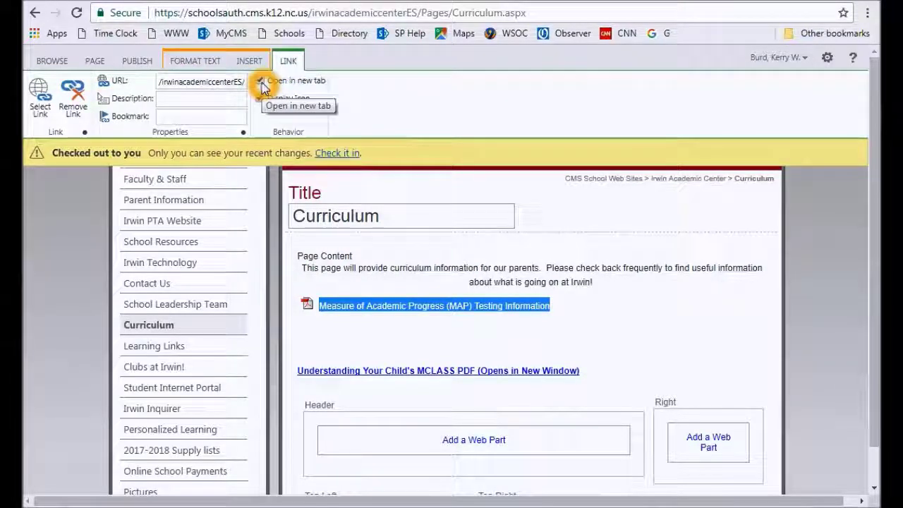
{"action": "left_click", "coordinate": [388, 326]}
- Bold and underline the Measure of Academic Progress (MAP) Testing Information link text
{"action": "left_click", "coordinate": [321, 305]}
{"action": "left_click_drag", "start_coordinate": [321, 305], "coordinate": [550, 305]}
{"action": "left_click", "coordinate": [194, 109]}
{"action": "left_click", "coordinate": [226, 112]}
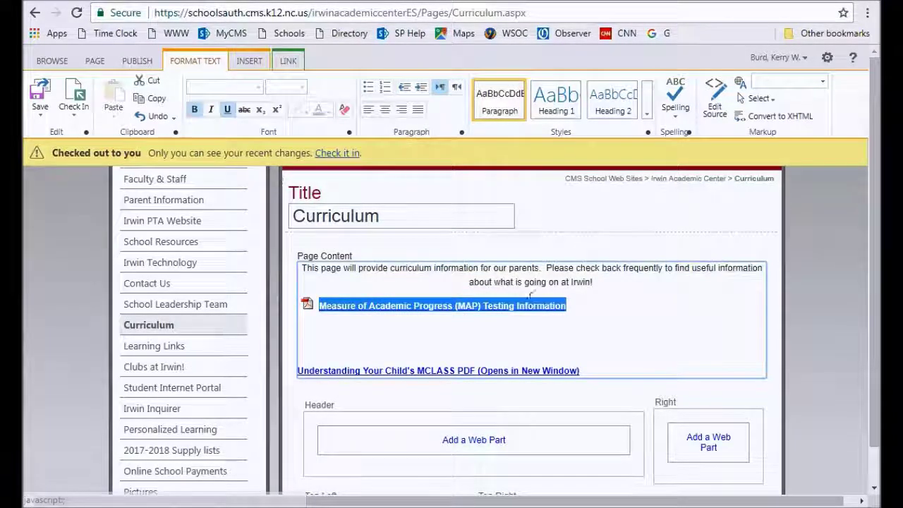
- Append "(Opens in New Window)" after the Measure of Academic Progress (MAP) Testing Information link
{"action": "left_click", "coordinate": [570, 305]}
{"action": "type", "text": "(Opens in New Window"}
{"action": "left_click", "coordinate": [570, 306]}
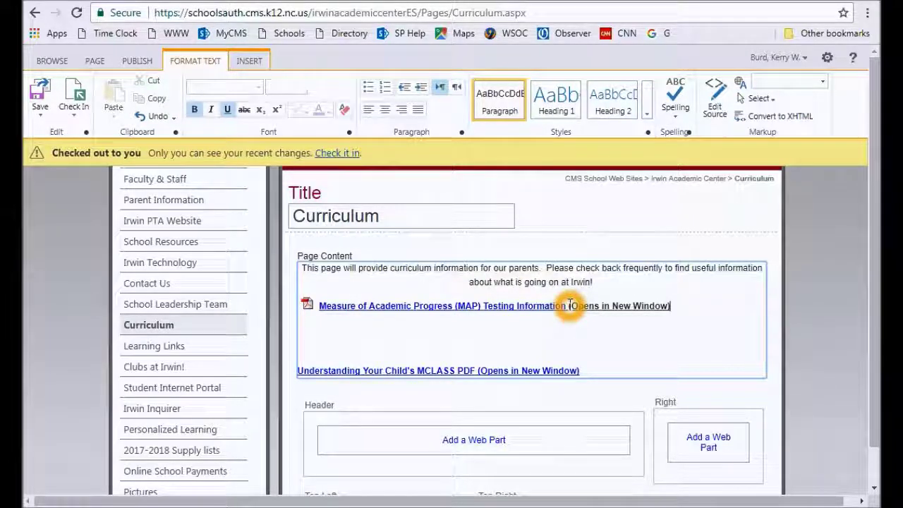
- Move the intro sentence beginning "Please check back frequently" onto its own line
{"action": "left_click", "coordinate": [546, 271]}
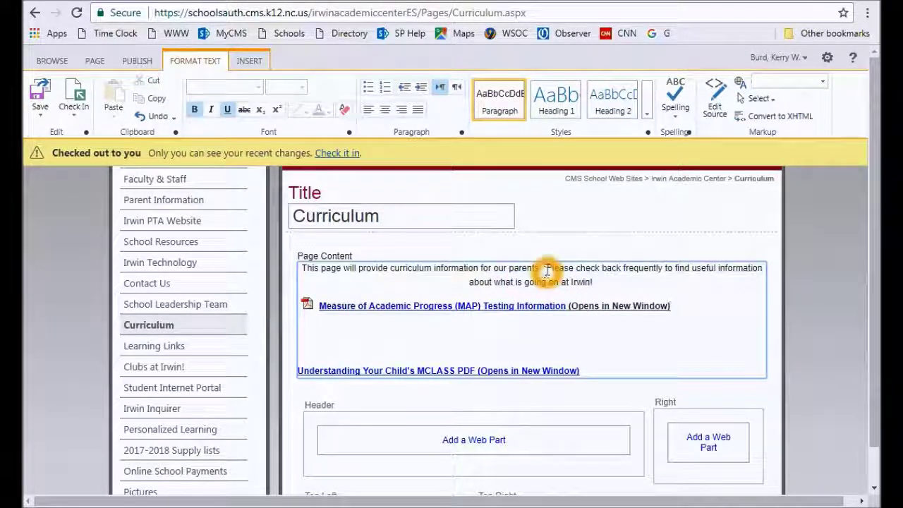
{"action": "left_click", "coordinate": [547, 269]}
{"action": "key", "text": "BackSpace"}
{"action": "key", "text": "Return"}
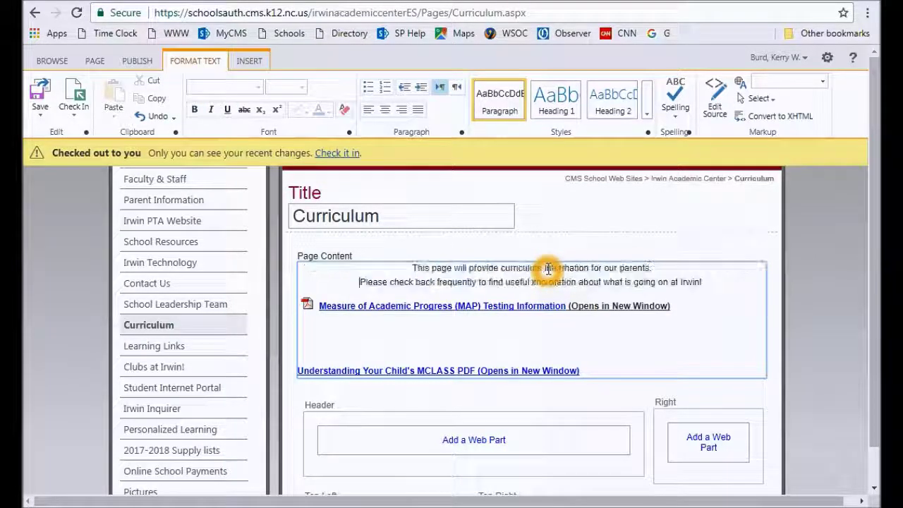
- Remove the two blank lines between the MAP Testing Information link and the MCLASS PDF link
{"action": "left_click", "coordinate": [310, 360]}
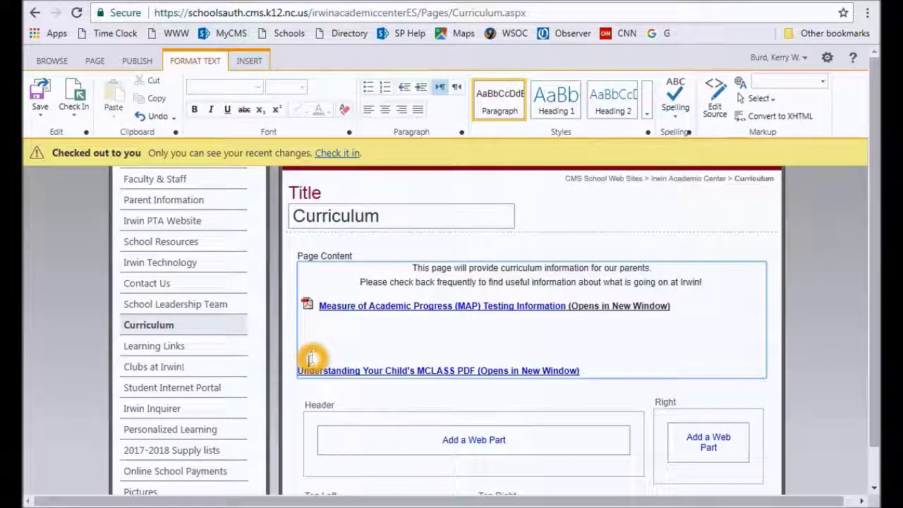
{"action": "left_click", "coordinate": [312, 351]}
{"action": "key", "text": "BackSpace"}
{"action": "key", "text": "BackSpace"}
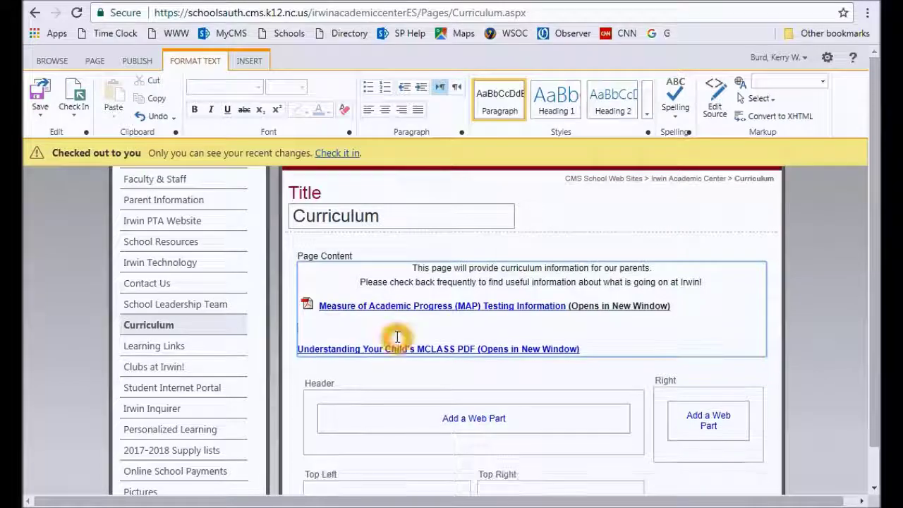
{"action": "scroll", "coordinate": [397, 337], "scroll_direction": "up", "scroll_amount": 3}
{"action": "scroll", "coordinate": [484, 346], "scroll_direction": "down", "scroll_amount": 4}
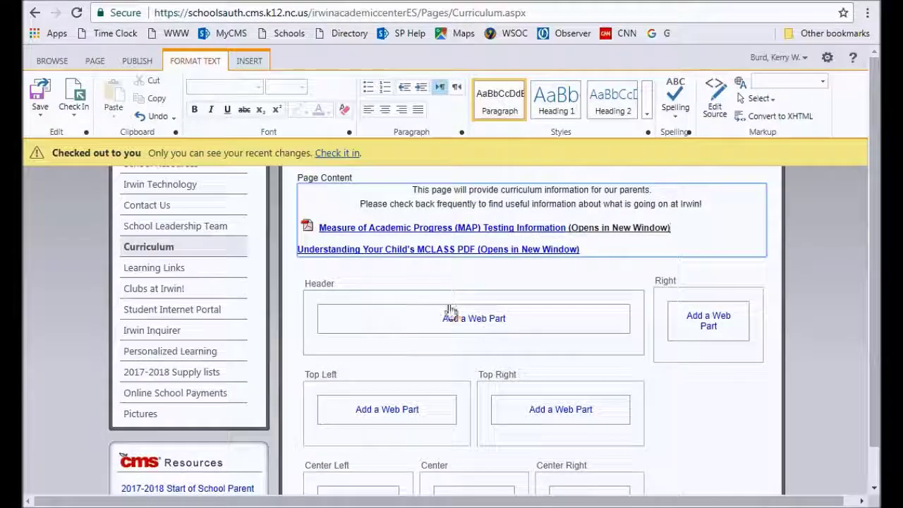
{"action": "scroll", "coordinate": [451, 316], "scroll_direction": "up", "scroll_amount": 1}
- Turn on the display icon for the "Understanding Your Child's MCLASS PDF (Opens in New Window)" link
{"action": "left_click", "coordinate": [308, 252]}
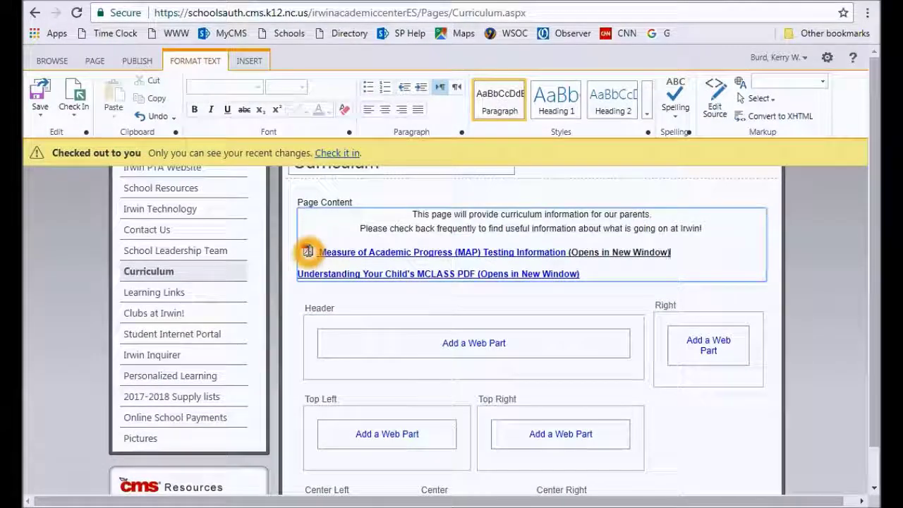
{"action": "key", "text": "End"}
{"action": "left_click", "coordinate": [302, 275]}
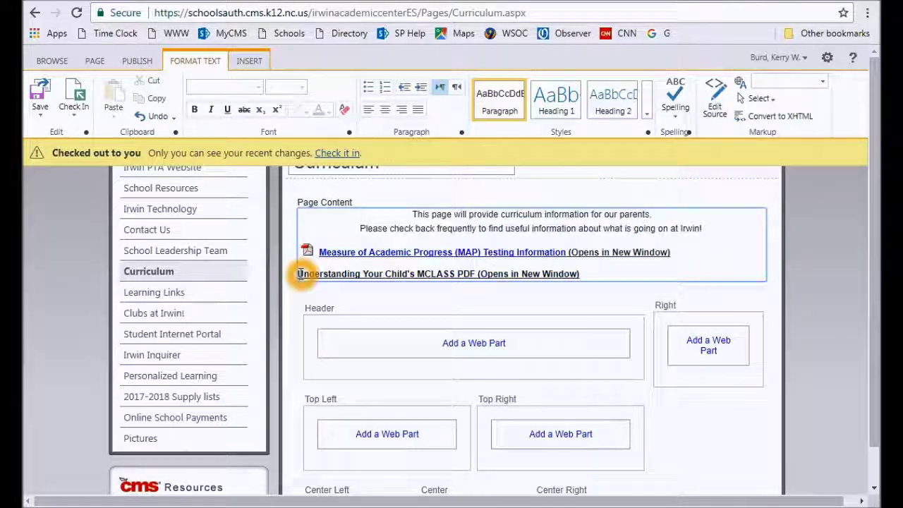
{"action": "left_click_drag", "start_coordinate": [299, 275], "coordinate": [590, 280]}
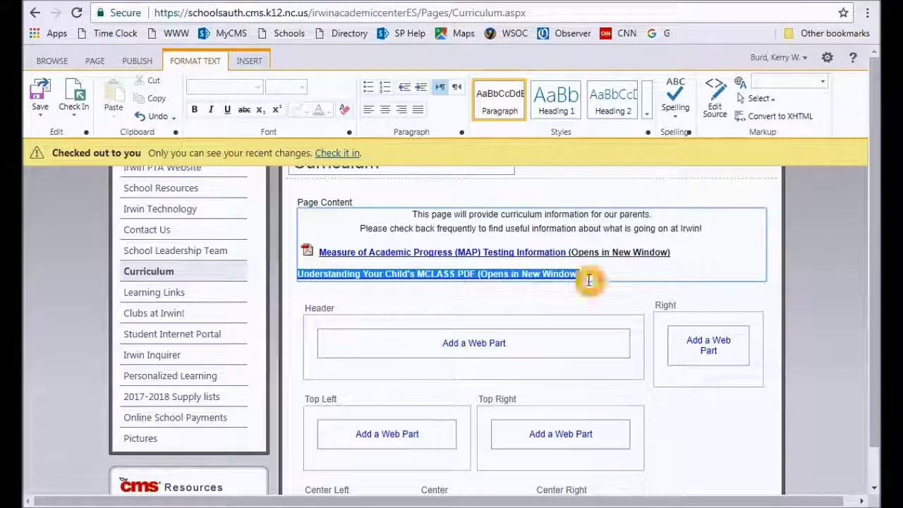
{"action": "left_click", "coordinate": [287, 62]}
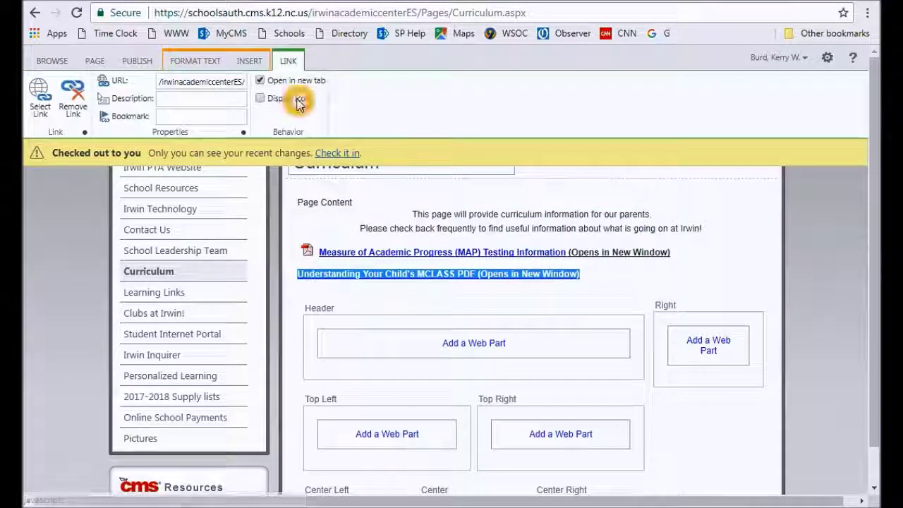
{"action": "left_click", "coordinate": [259, 100]}
{"action": "left_click", "coordinate": [465, 261]}
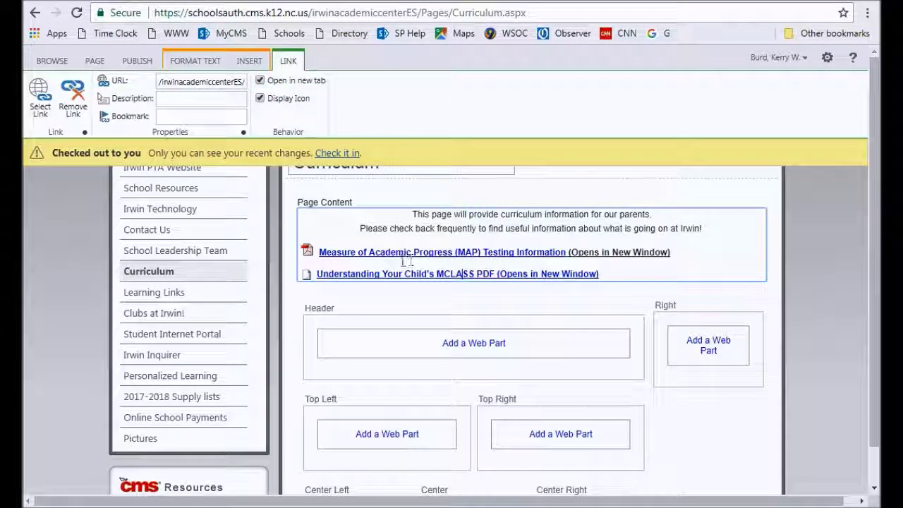
{"action": "left_click_drag", "start_coordinate": [316, 252], "coordinate": [680, 247]}
{"action": "left_click", "coordinate": [612, 273]}
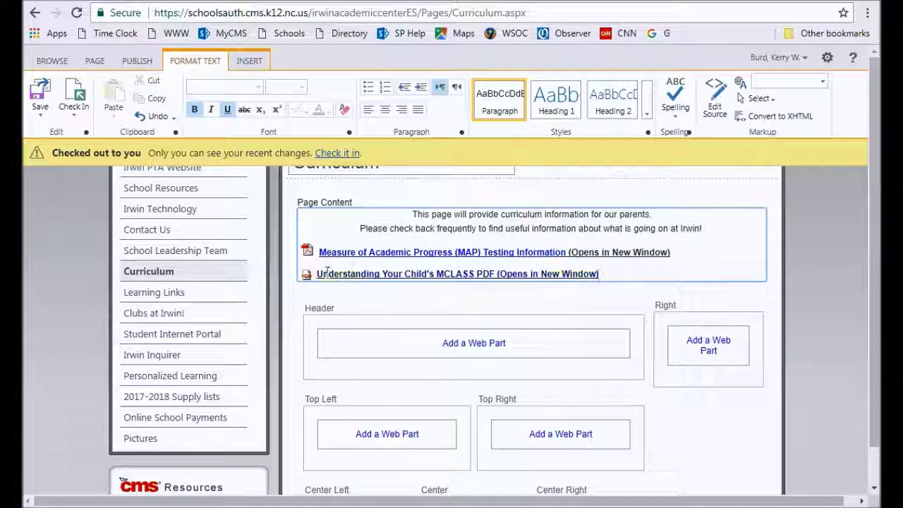
{"action": "left_click", "coordinate": [590, 276]}
{"action": "scroll", "coordinate": [585, 282], "scroll_direction": "up", "scroll_amount": 1}
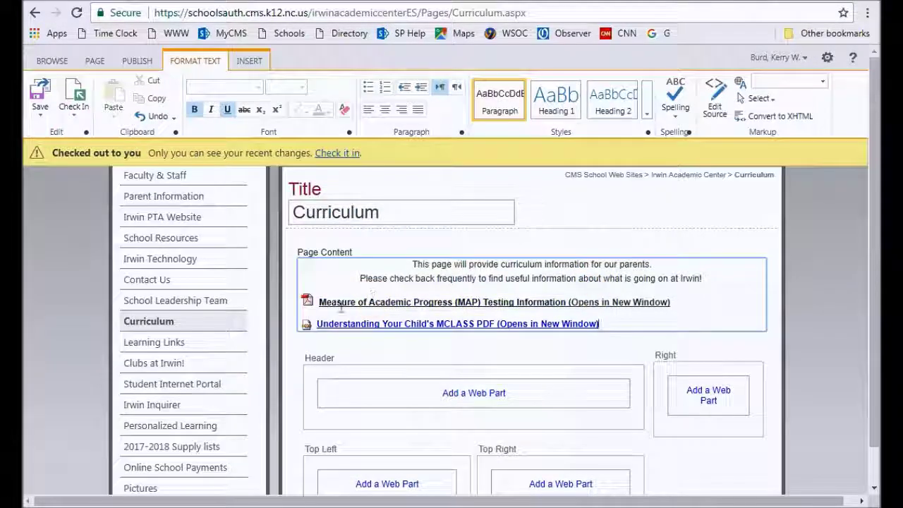
{"action": "left_click", "coordinate": [432, 297]}
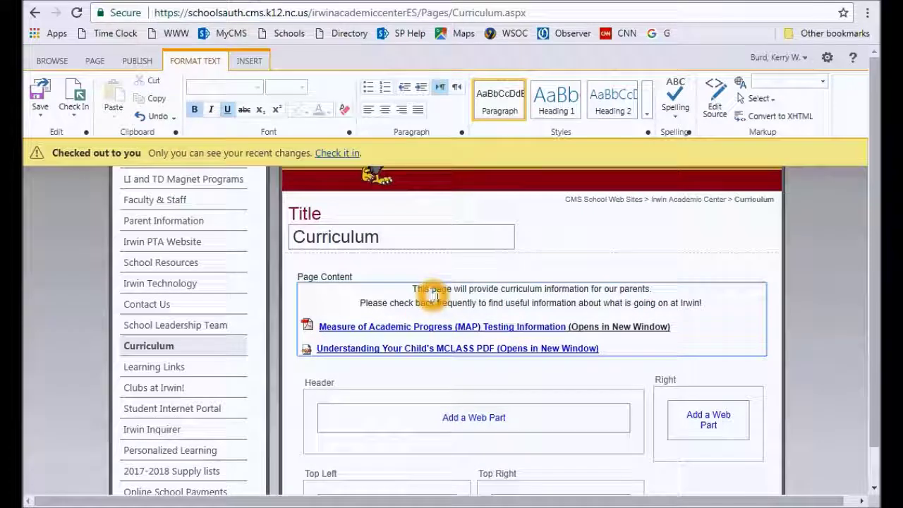
{"action": "left_click", "coordinate": [605, 349]}
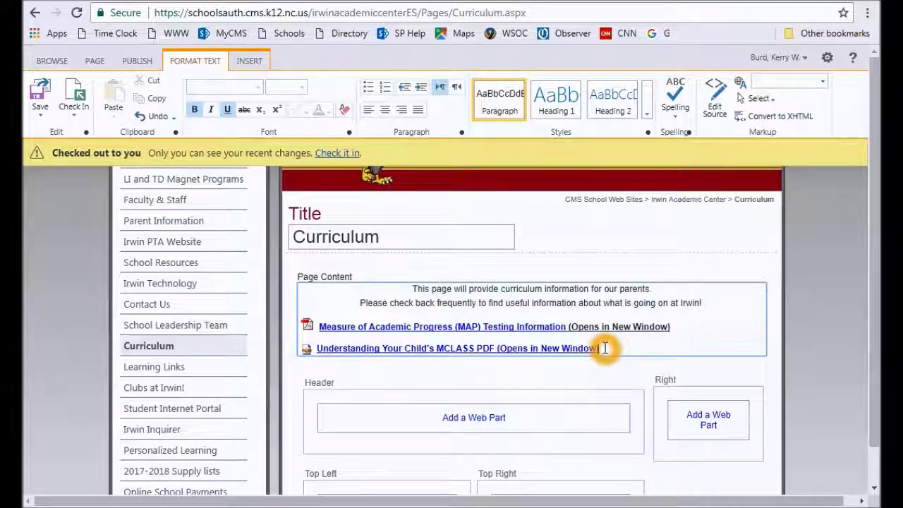
- Check in the edited Curriculum page, leaving the check-in comments empty
{"action": "left_click", "coordinate": [355, 153]}
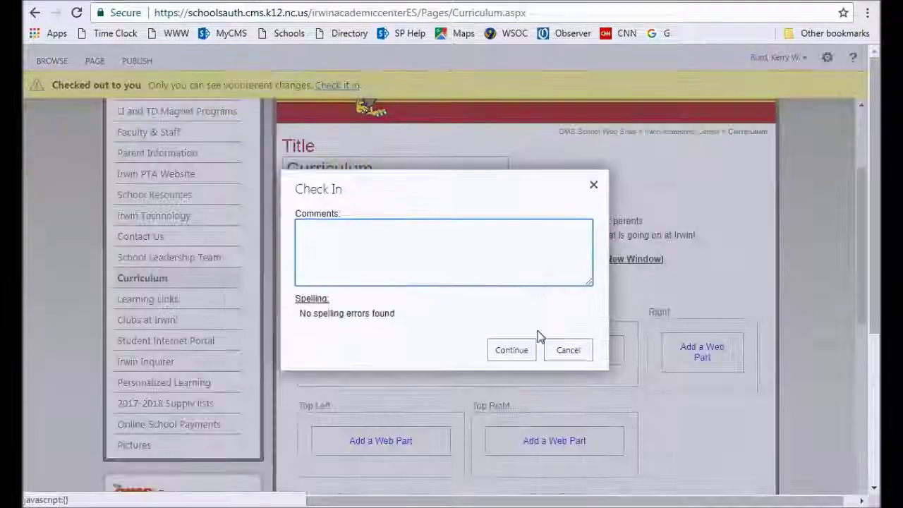
{"action": "left_click", "coordinate": [515, 350]}
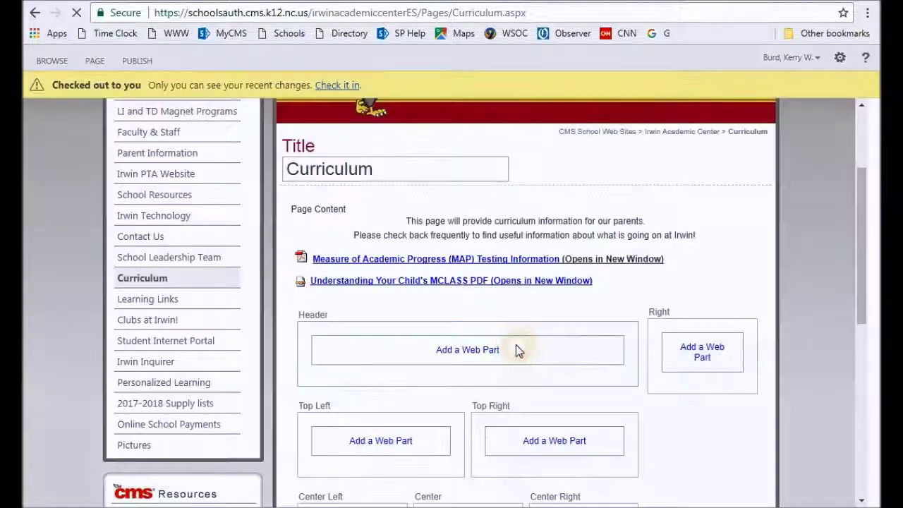